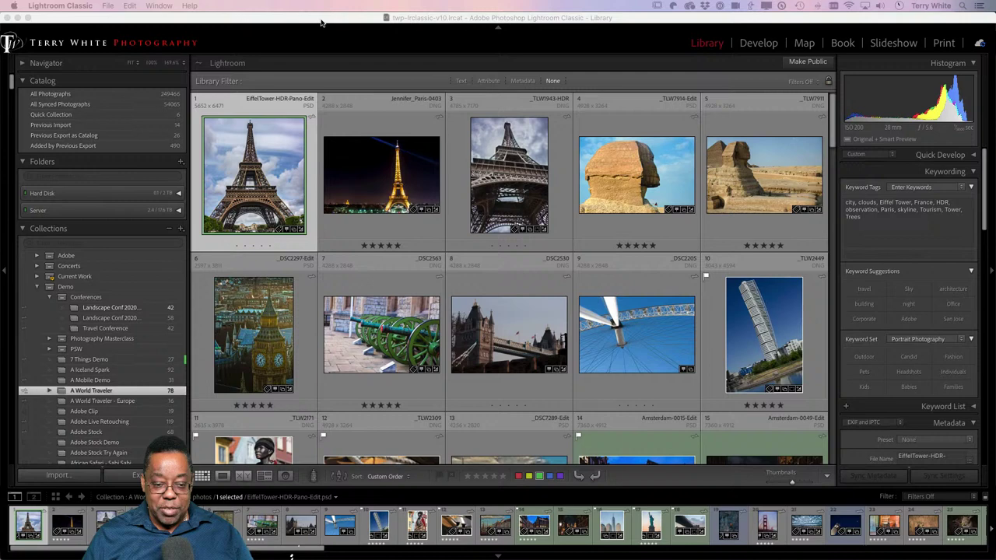
Browse the A World Traveler collection from the first photo to the last and back, examining its range of travel images.
mouse_move(319, 22)
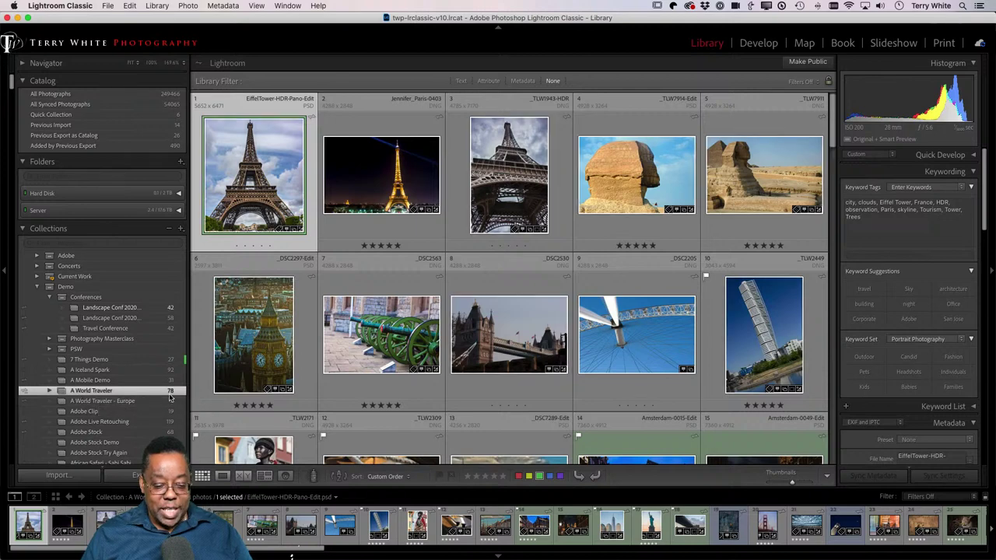
scroll(471, 362, down, 5)
scroll(471, 366, down, 10)
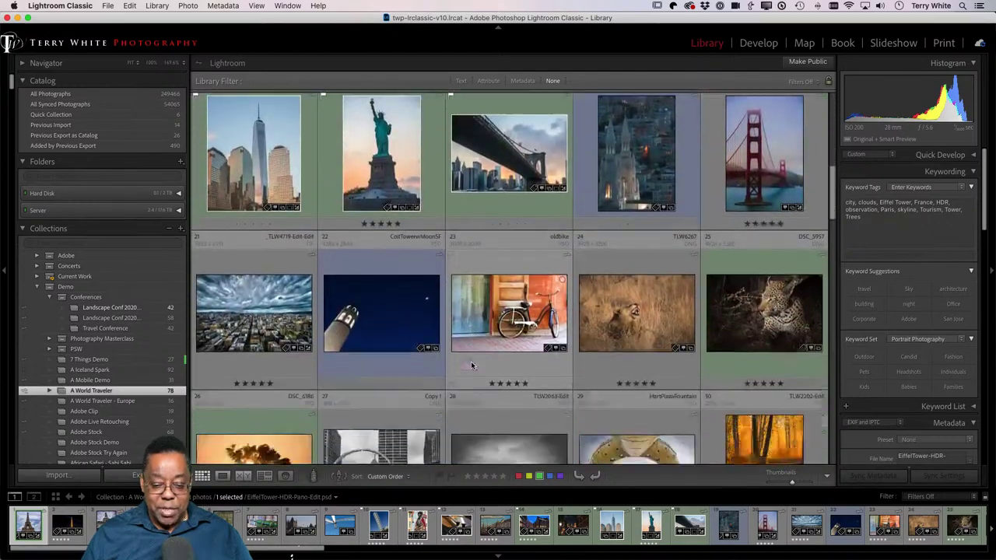
scroll(470, 364, down, 11)
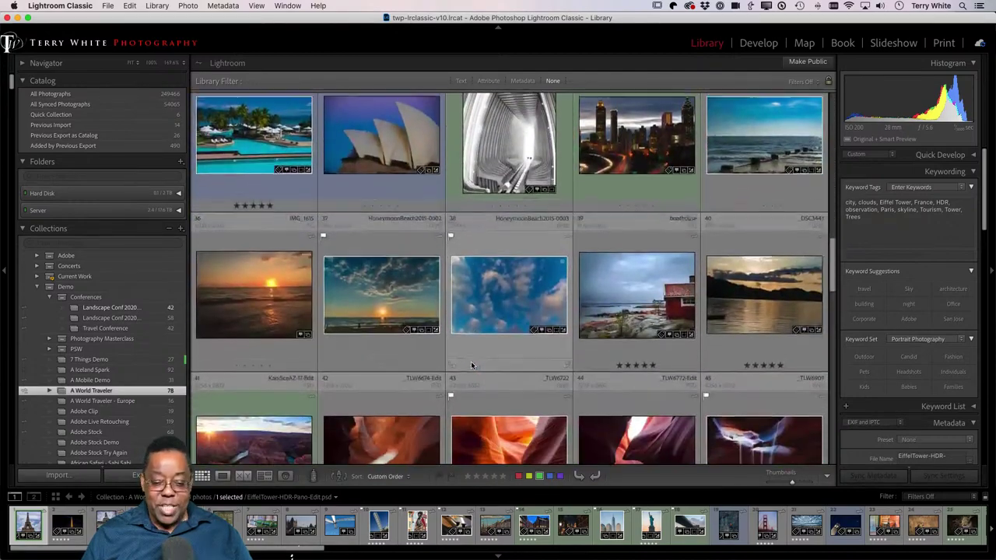
scroll(470, 360, down, 7)
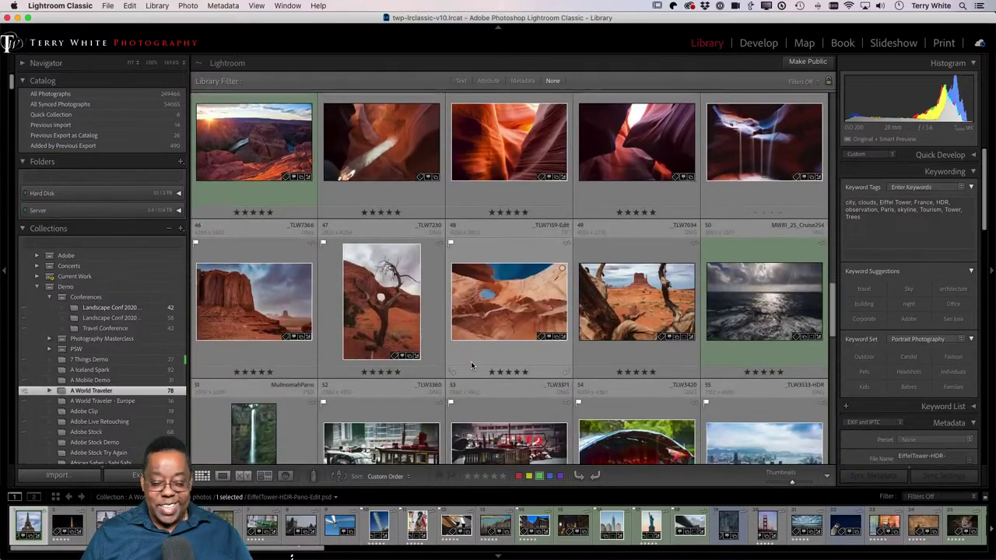
scroll(471, 361, down, 4)
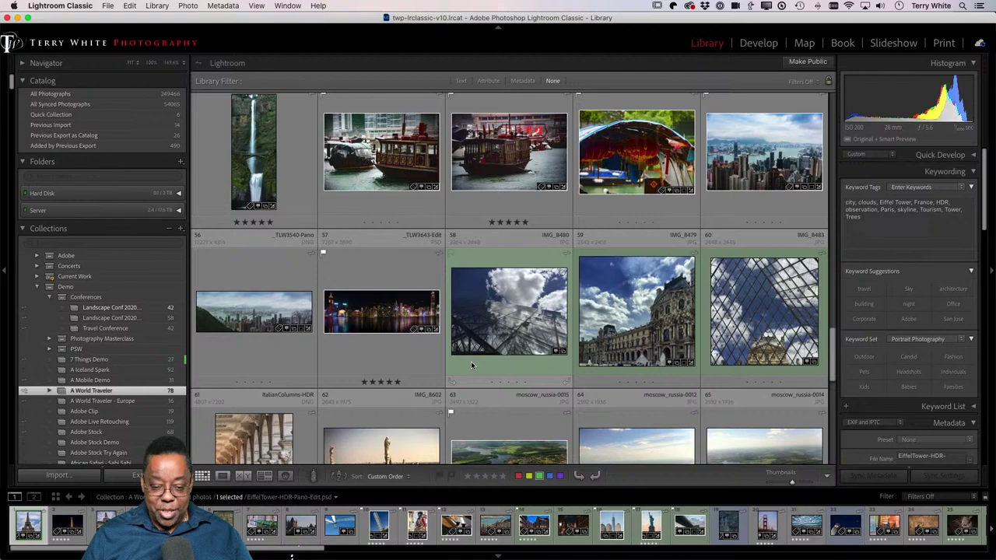
scroll(471, 361, up, 4)
scroll(471, 361, up, 2)
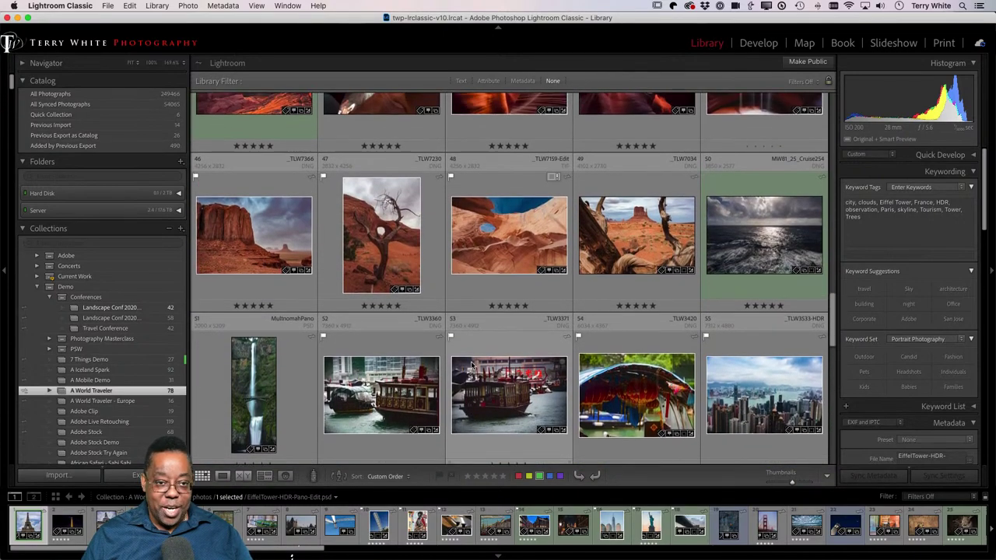
scroll(471, 361, down, 6)
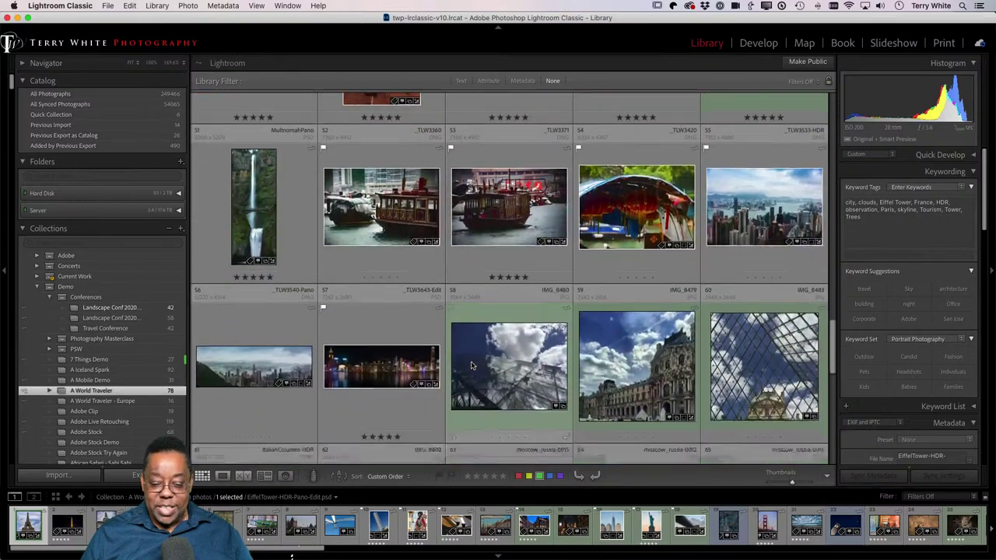
scroll(471, 361, down, 8)
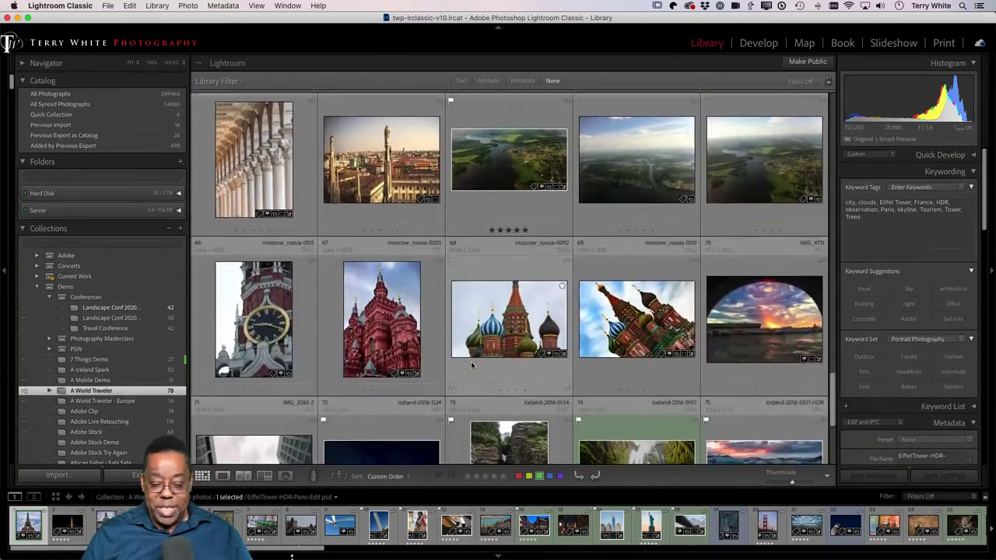
scroll(471, 366, down, 2)
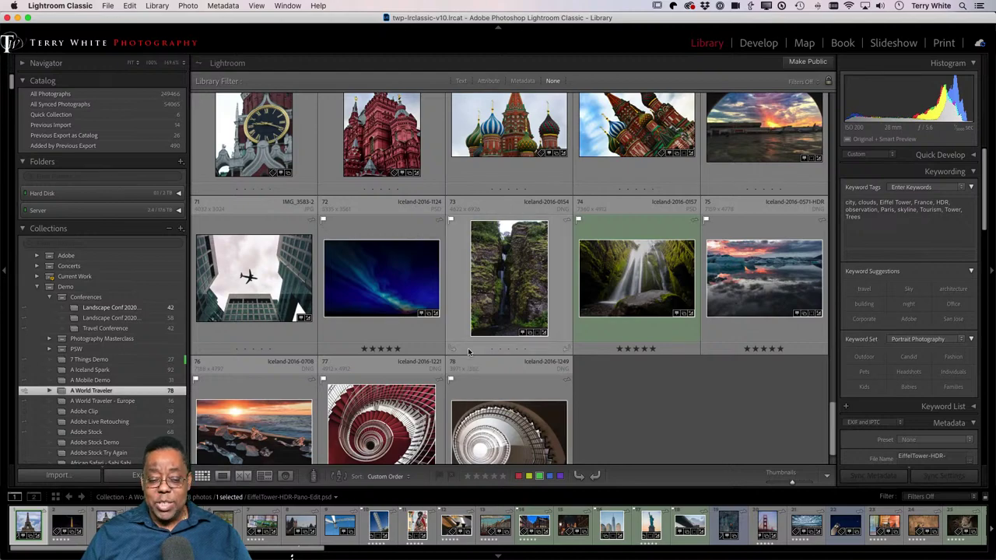
scroll(468, 352, up, 10)
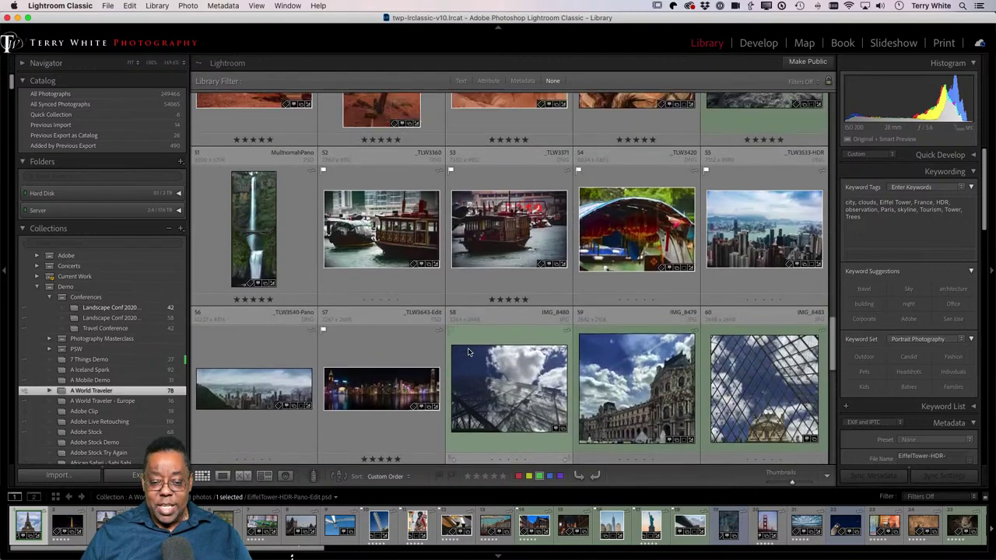
scroll(468, 350, up, 10)
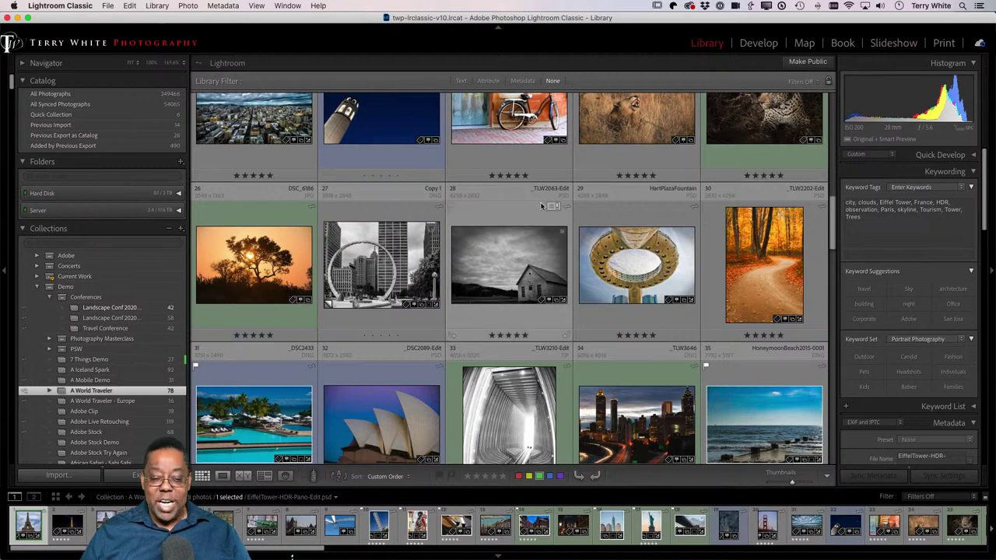
scroll(542, 205, up, 3)
scroll(542, 205, up, 1)
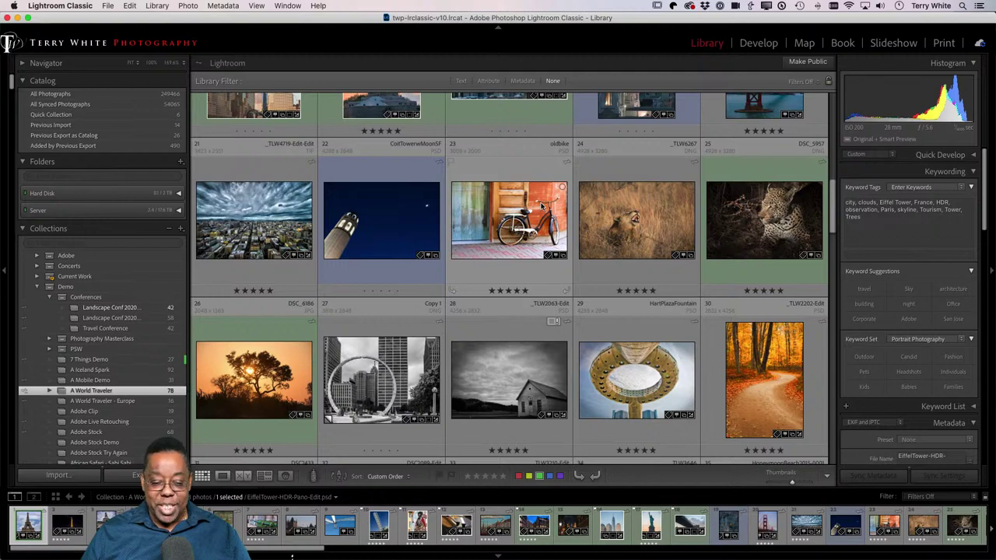
scroll(542, 205, up, 5)
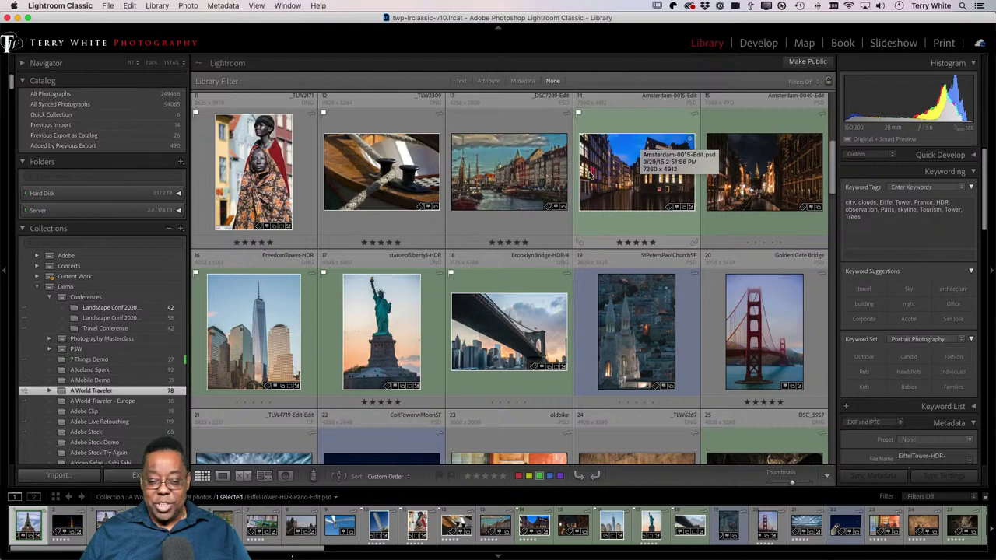
scroll(589, 175, up, 6)
scroll(589, 175, up, 2)
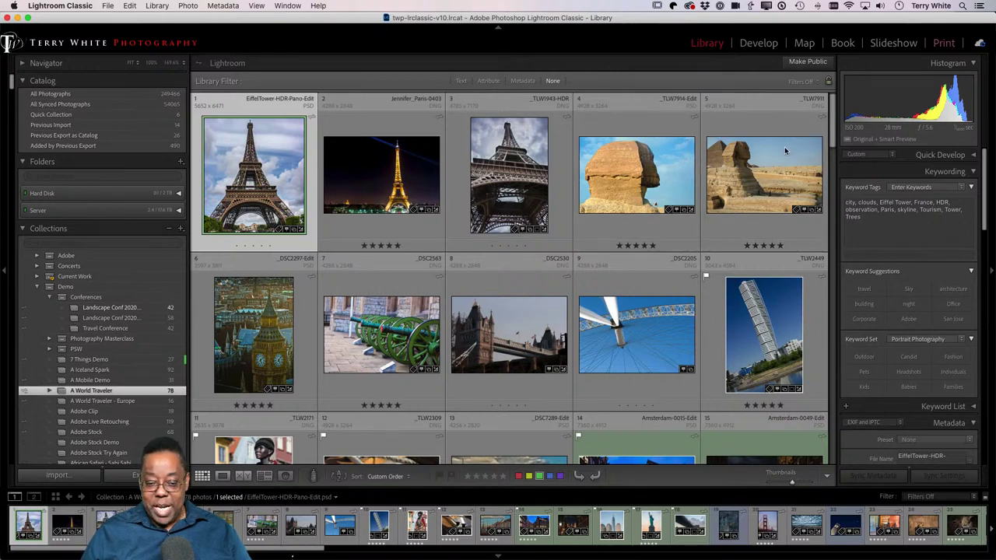
Lay out photos _TLW2449 through BrooklynBridge-HDR-4 in the TW 6up Wide print template and return to the Library grid.
key(super+alt+5)
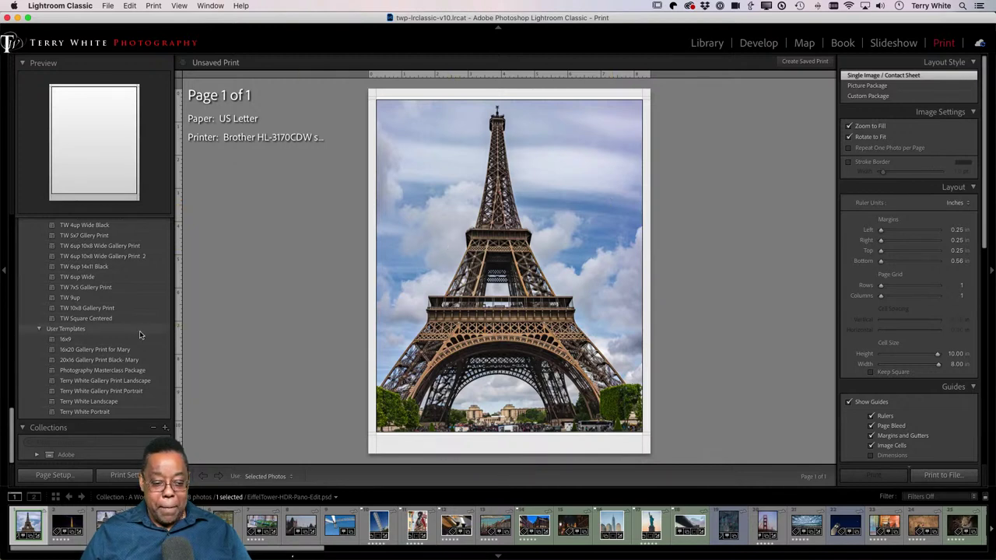
click(98, 276)
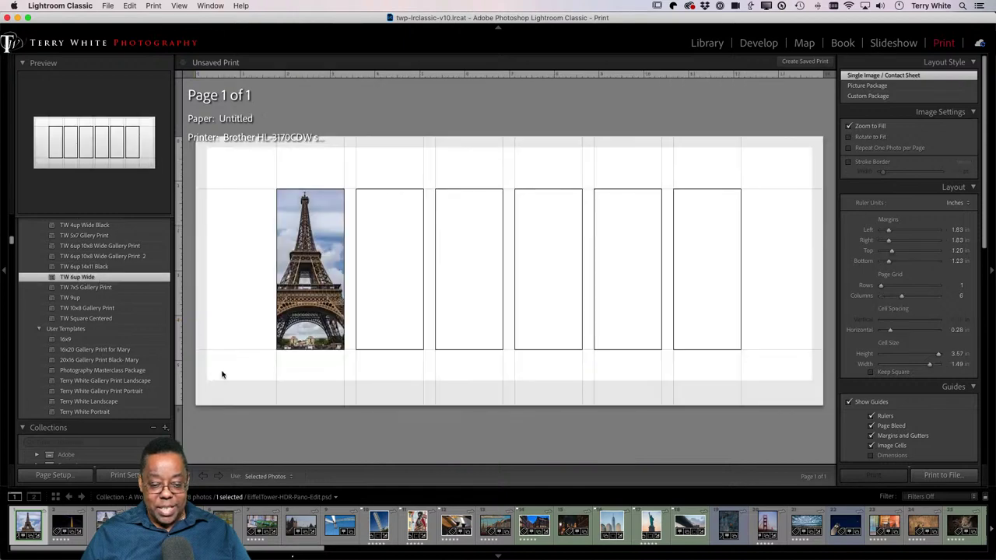
click(379, 526)
right_click(679, 531)
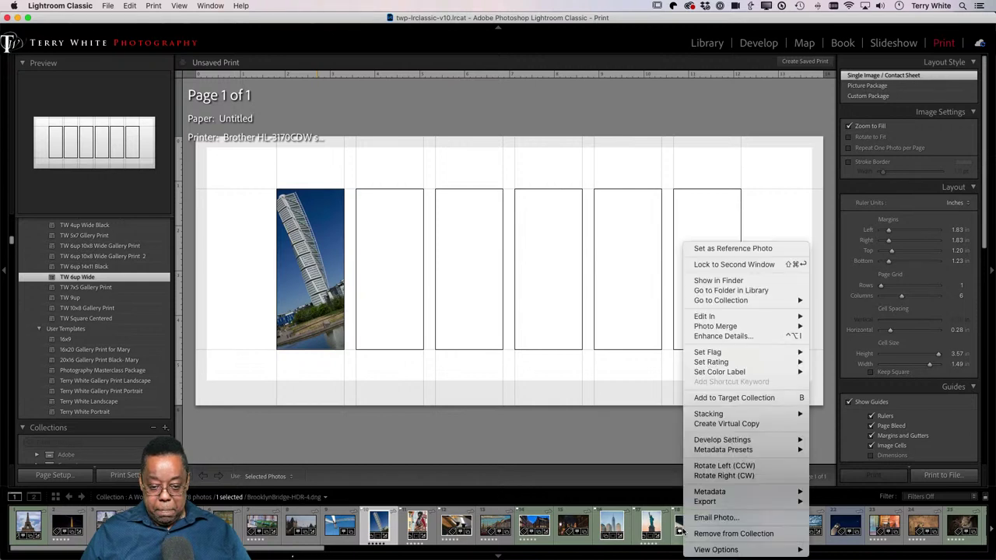
click(679, 531)
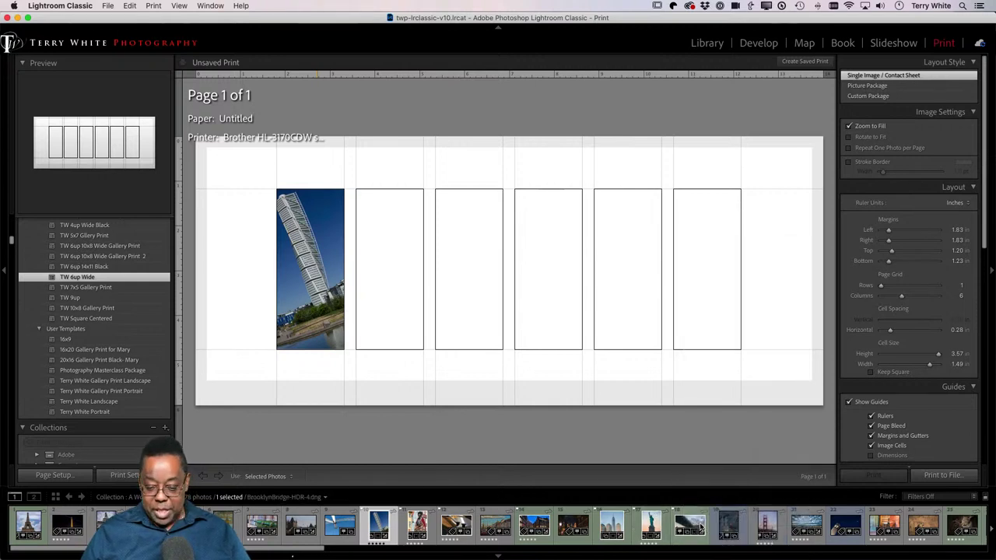
shift+click(683, 525)
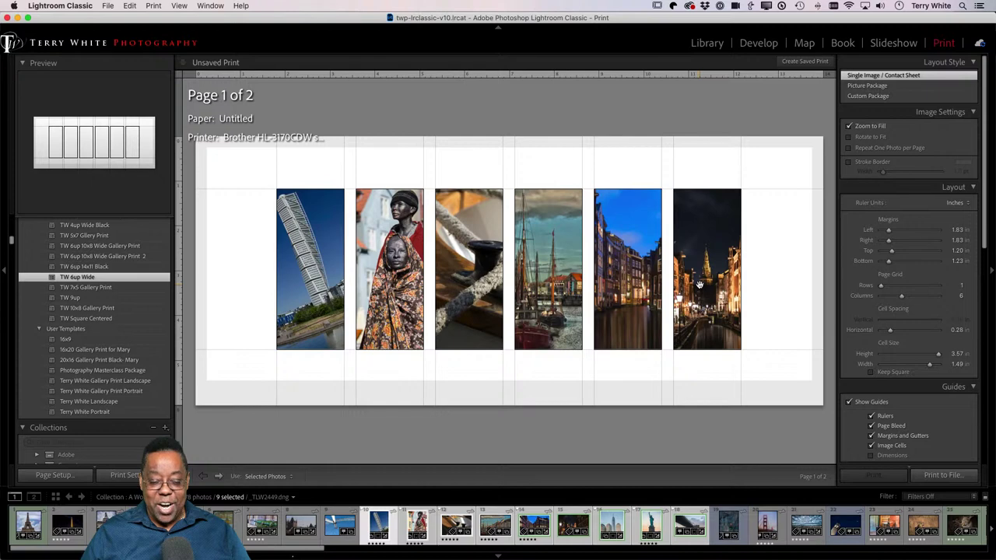
key(g)
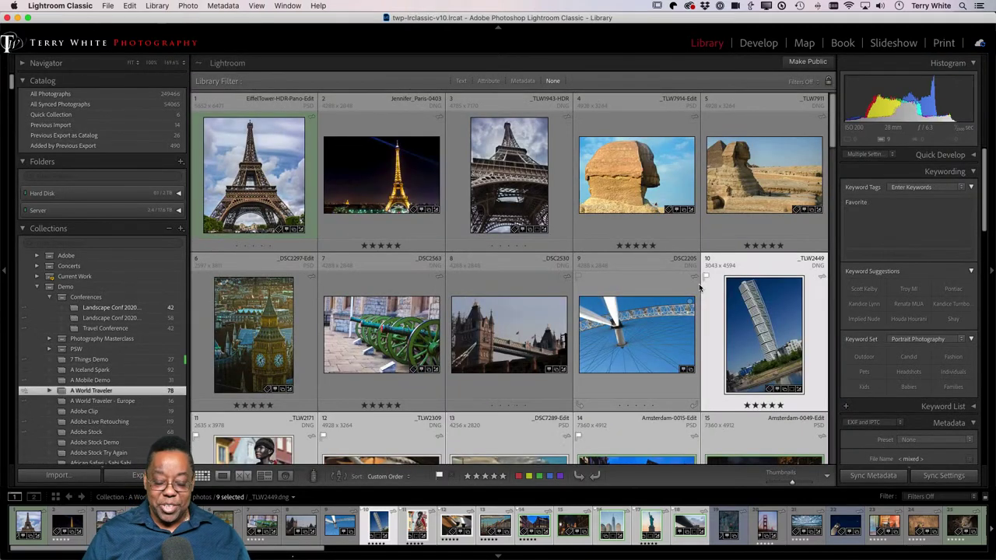
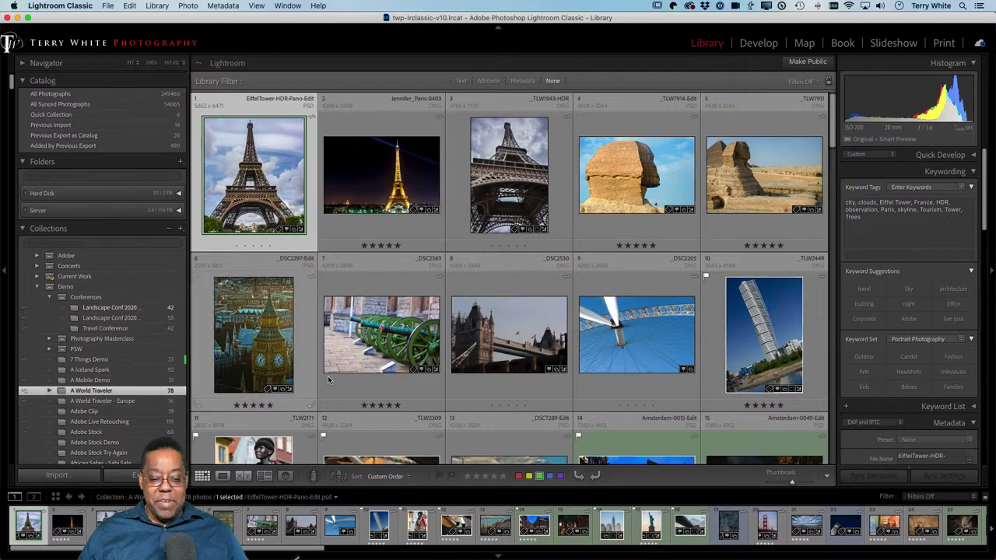
Look through the whole A World Traveler collection again, examining the photos' subjects, ratings, flags and colour labels.
scroll(430, 365, down, 2)
scroll(430, 365, down, 7)
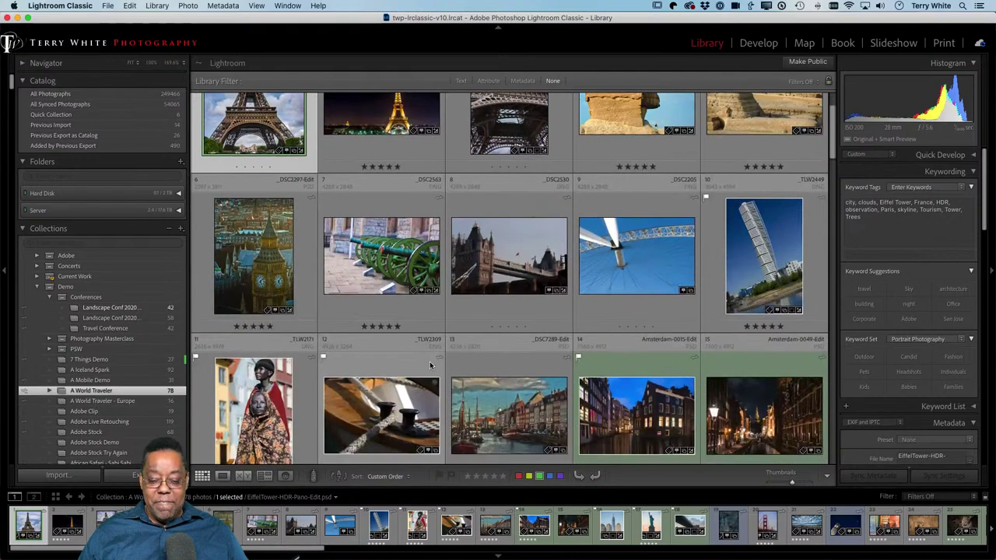
scroll(429, 365, down, 8)
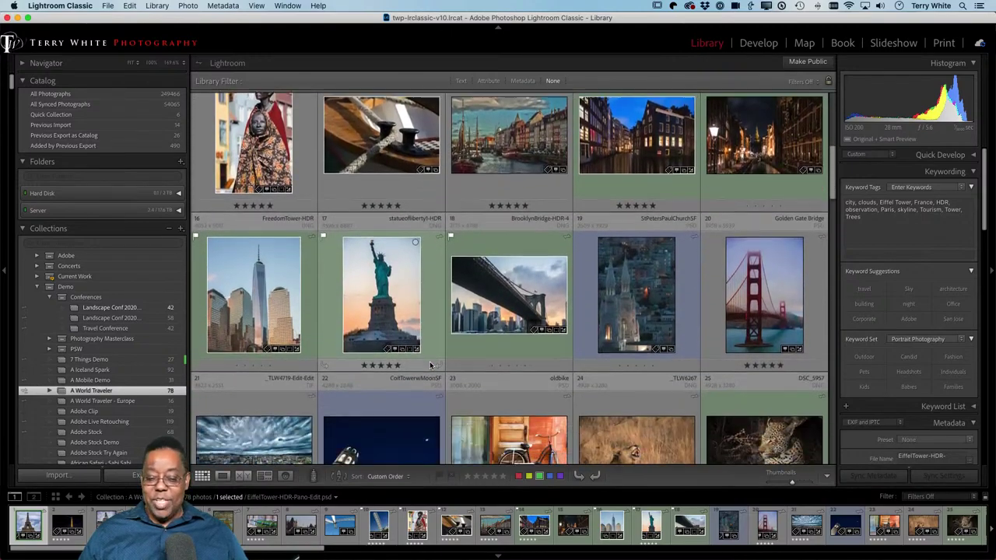
scroll(429, 365, down, 7)
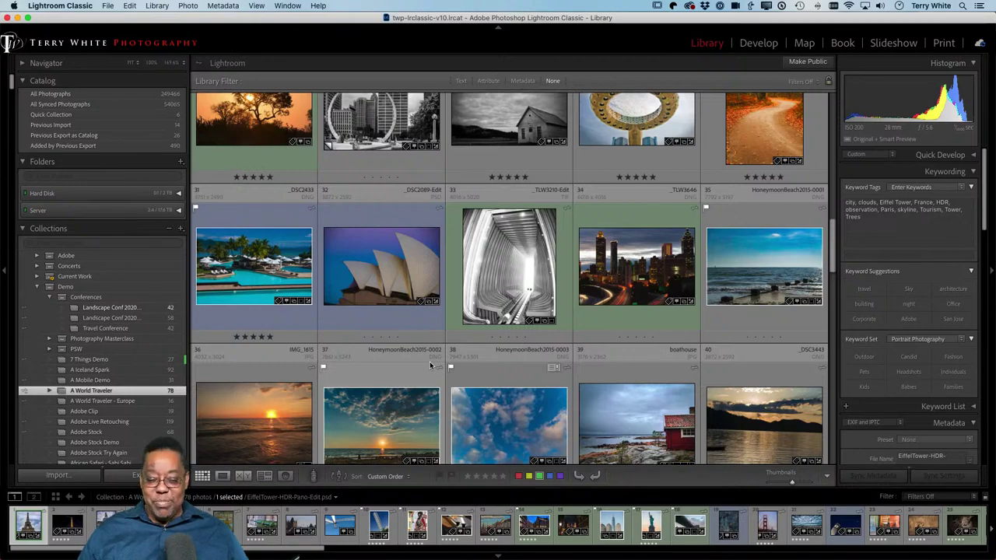
scroll(430, 365, down, 3)
scroll(430, 365, down, 6)
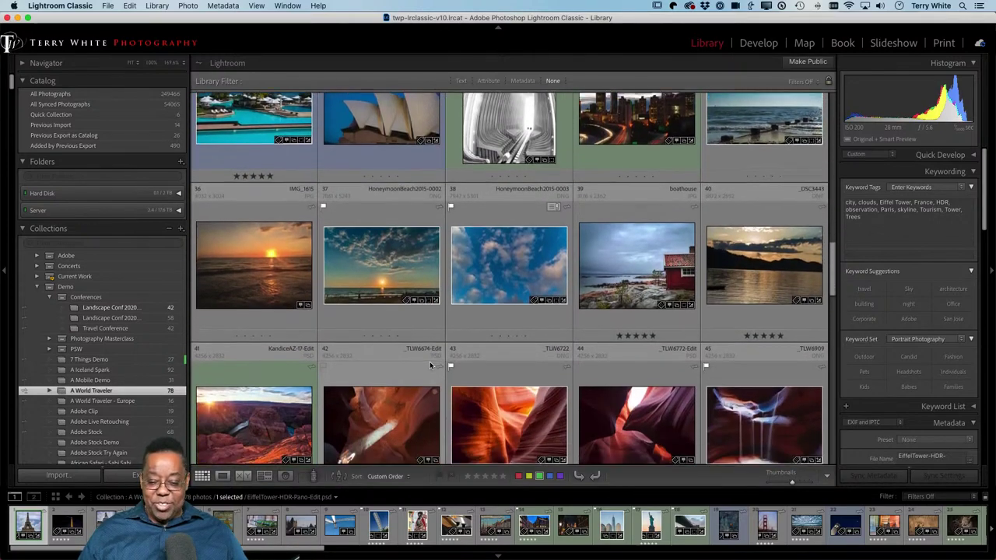
scroll(429, 361, down, 8)
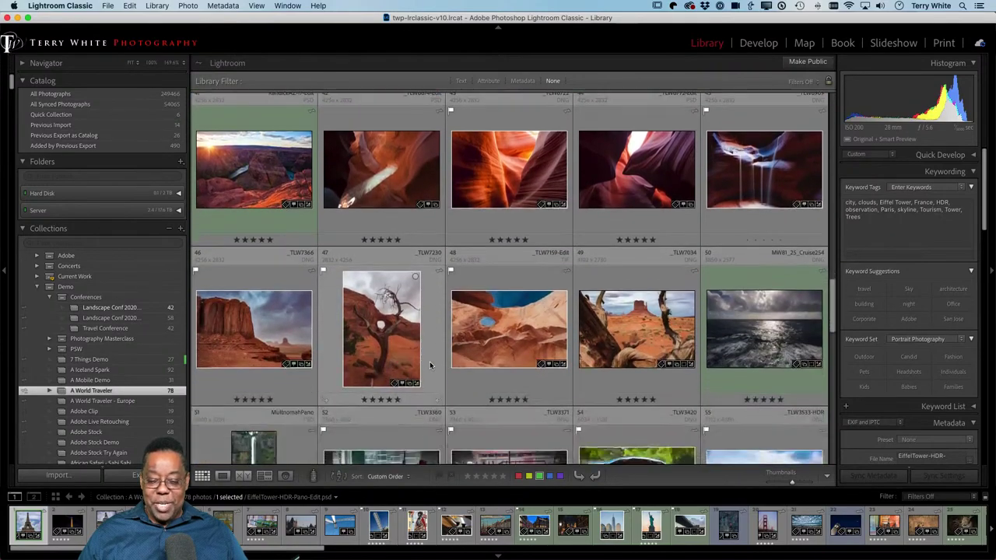
scroll(429, 365, down, 7)
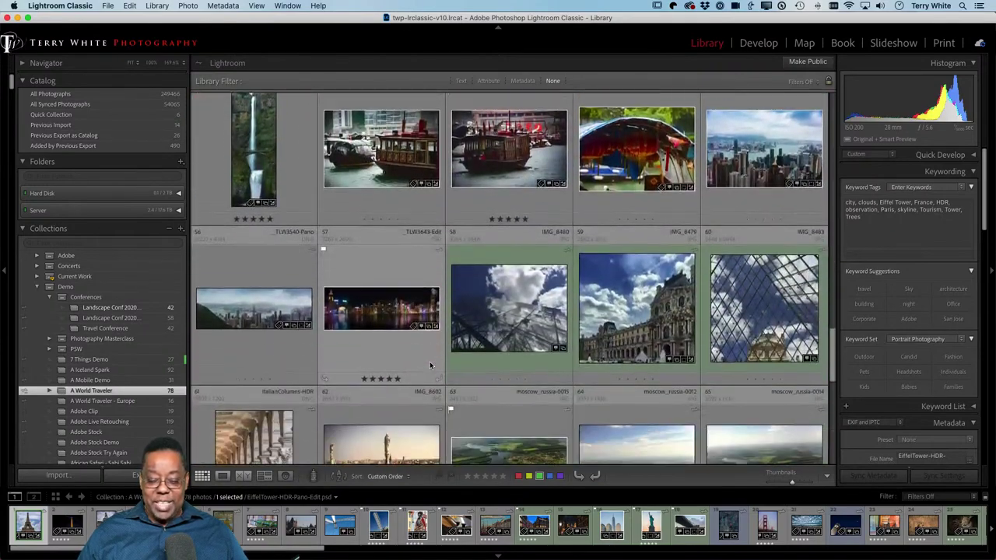
scroll(429, 365, down, 9)
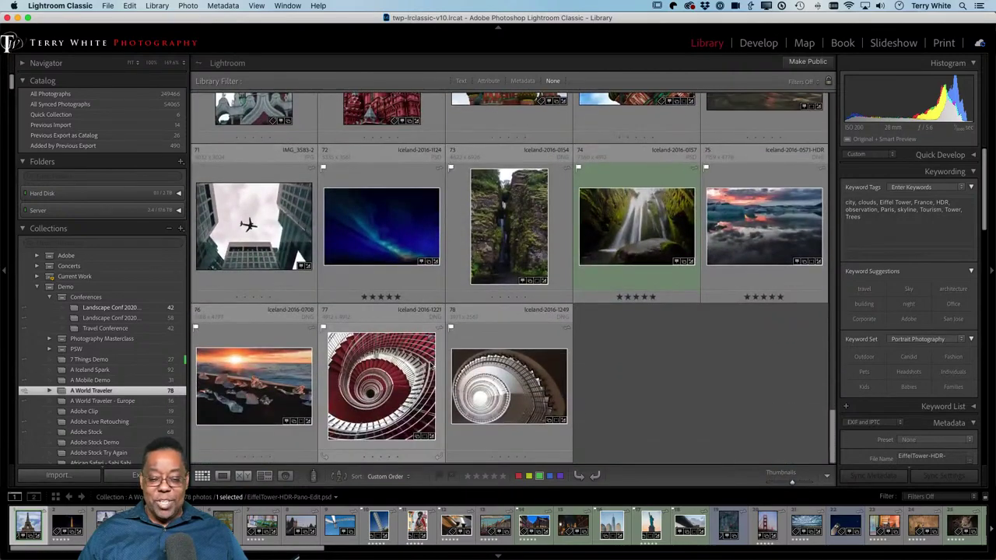
scroll(430, 365, up, 2)
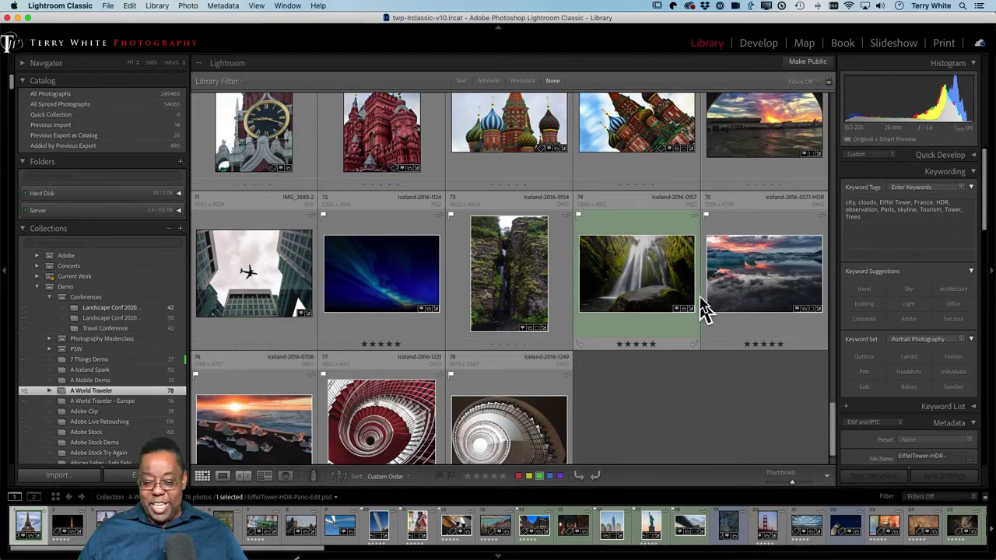
scroll(552, 319, up, 10)
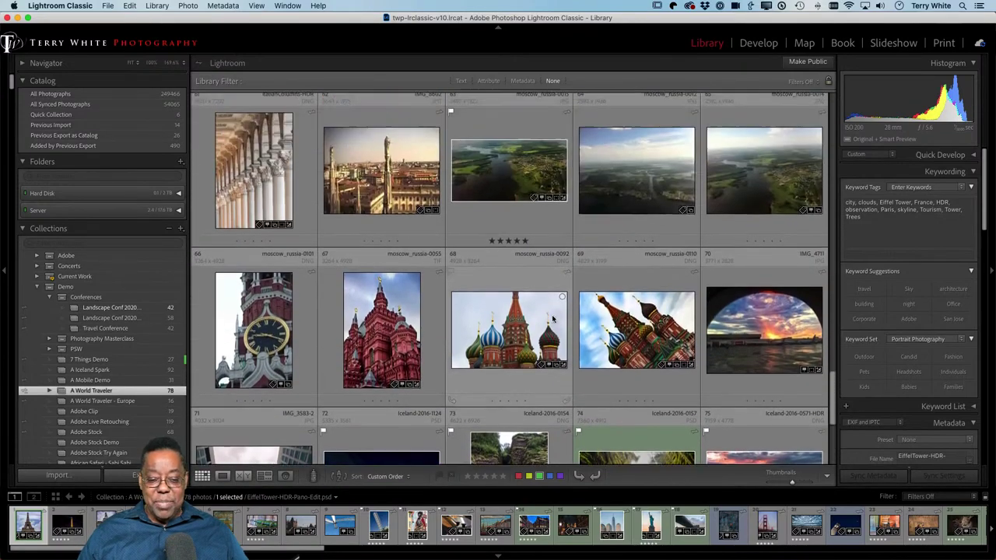
scroll(552, 319, up, 10)
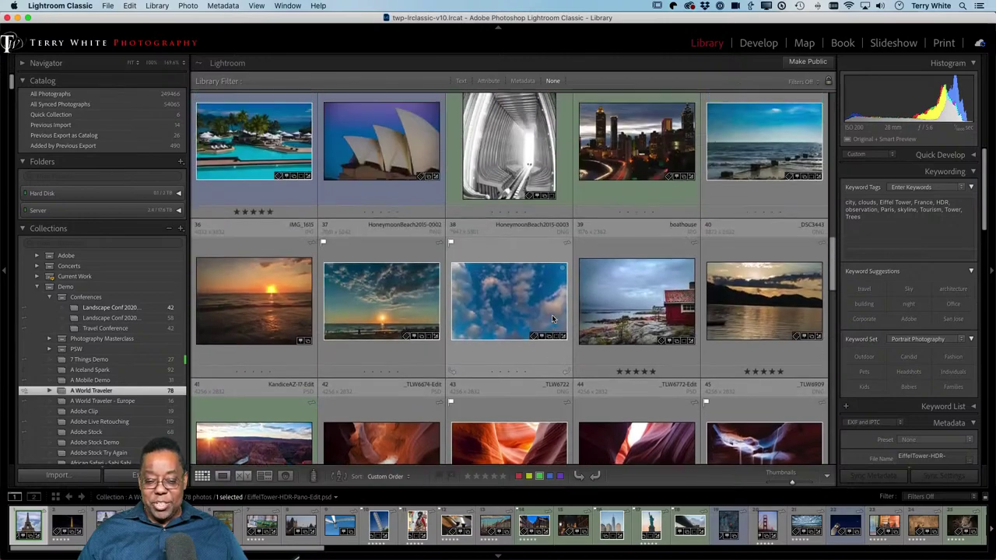
scroll(552, 319, up, 10)
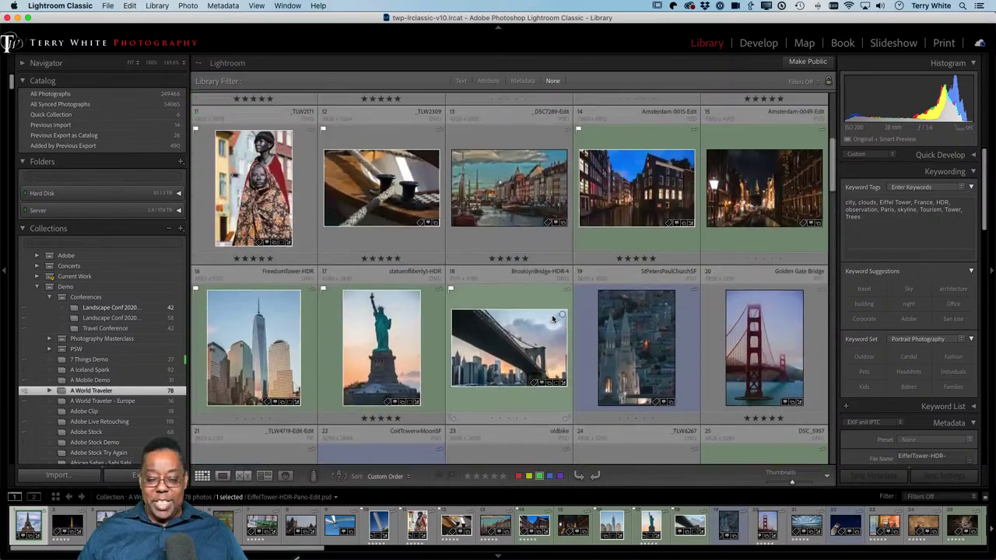
scroll(552, 319, up, 2)
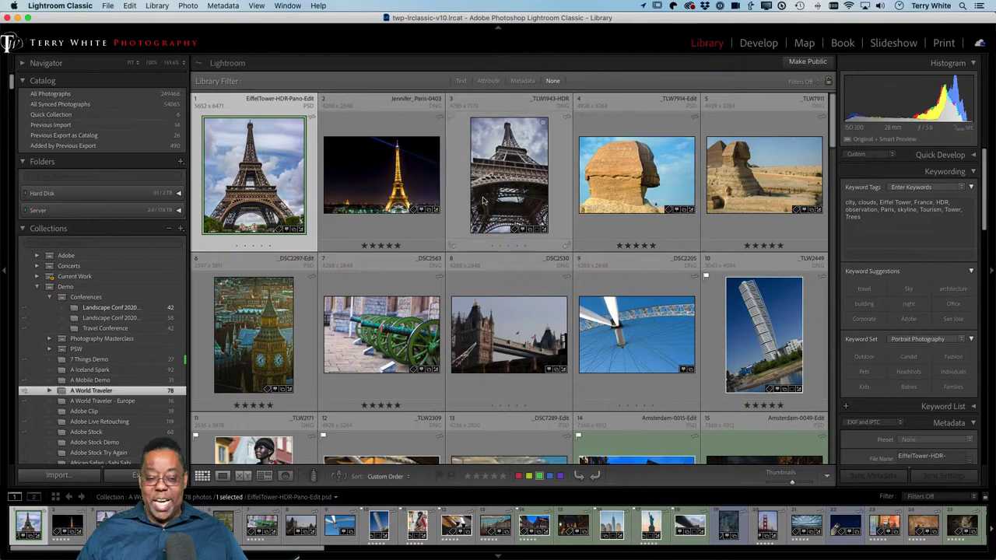
scroll(483, 203, down, 3)
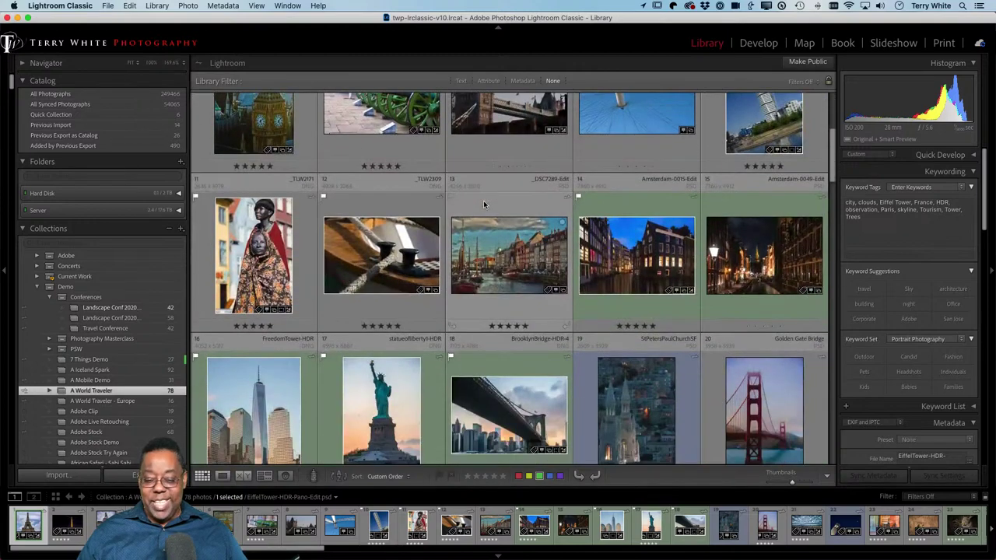
scroll(483, 200, down, 2)
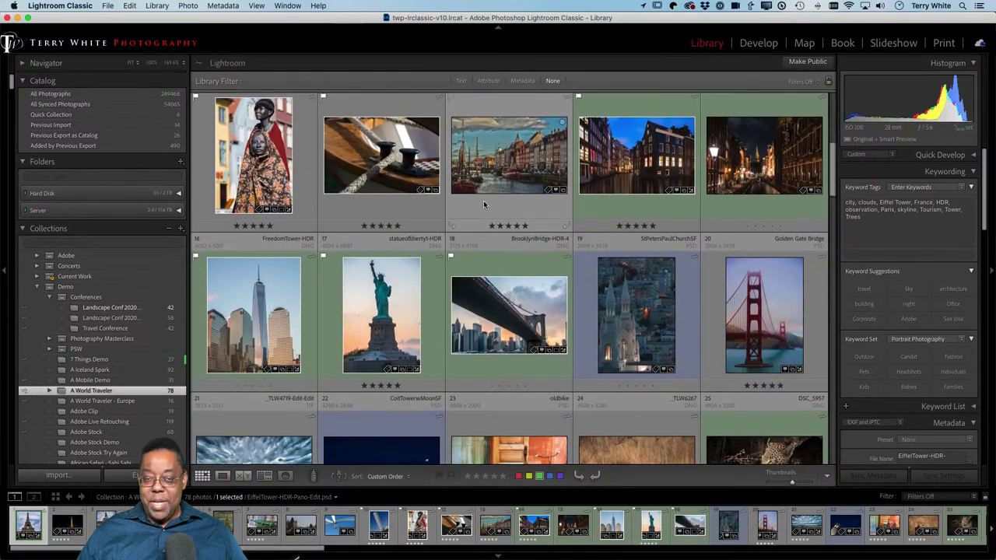
Scan the A World Traveler photos from the Copenhagen harbour shots to the wildlife and black-and-white images, returning to the first photo.
scroll(483, 200, down, 1)
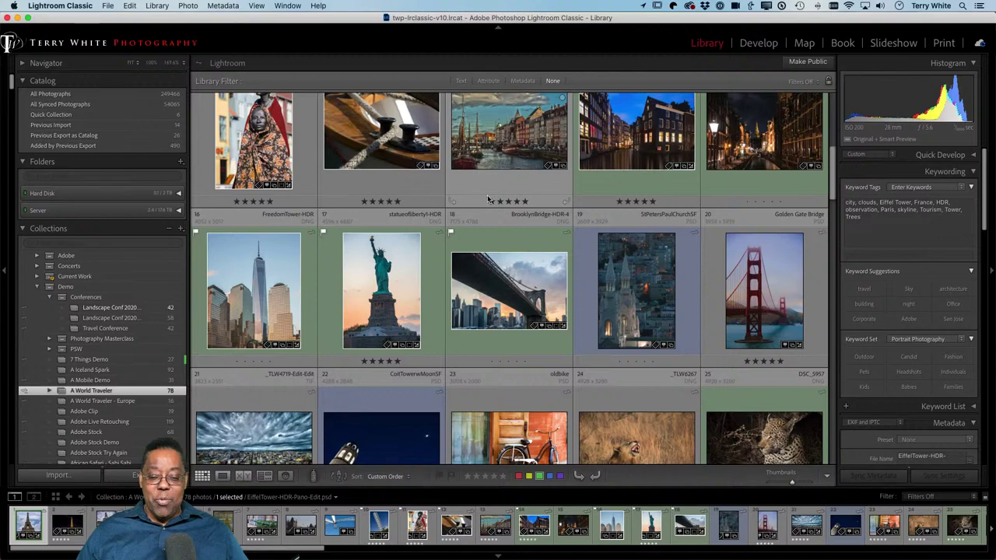
scroll(483, 203, down, 2)
scroll(487, 198, down, 2)
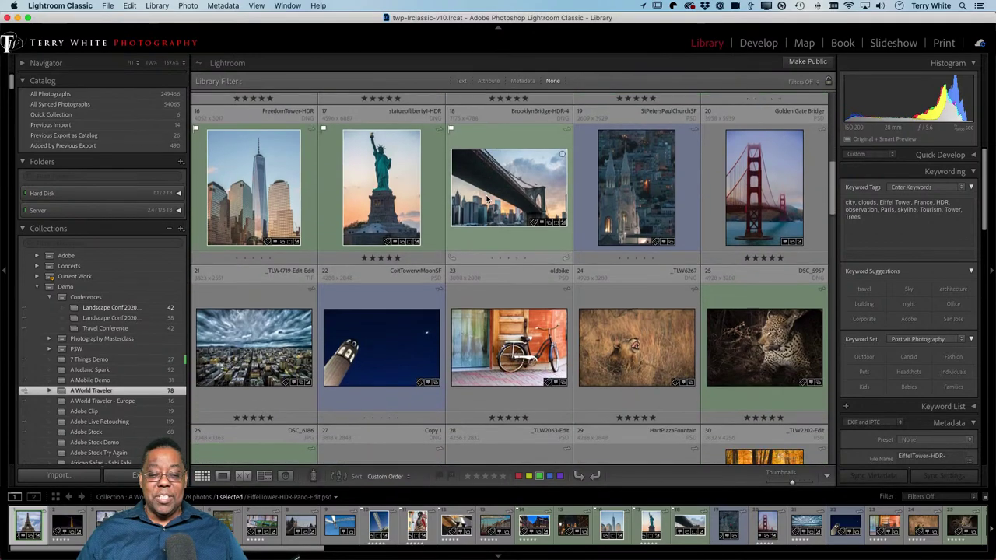
scroll(487, 199, down, 4)
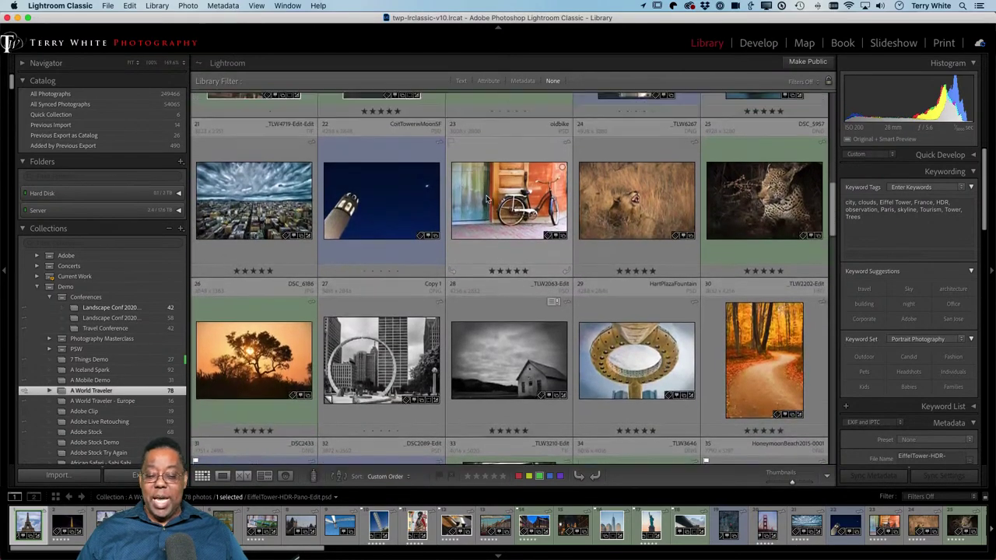
scroll(487, 198, up, 15)
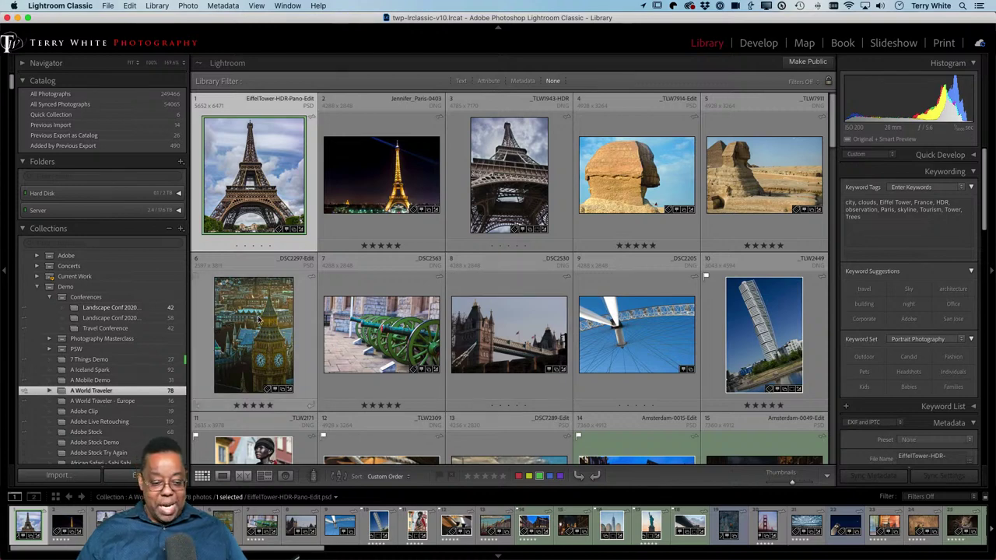
Open the A Iceland Spark collection and view photos Iceland-2016-0002 and Iceland-2016-0004 full screen, one after the other.
click(116, 370)
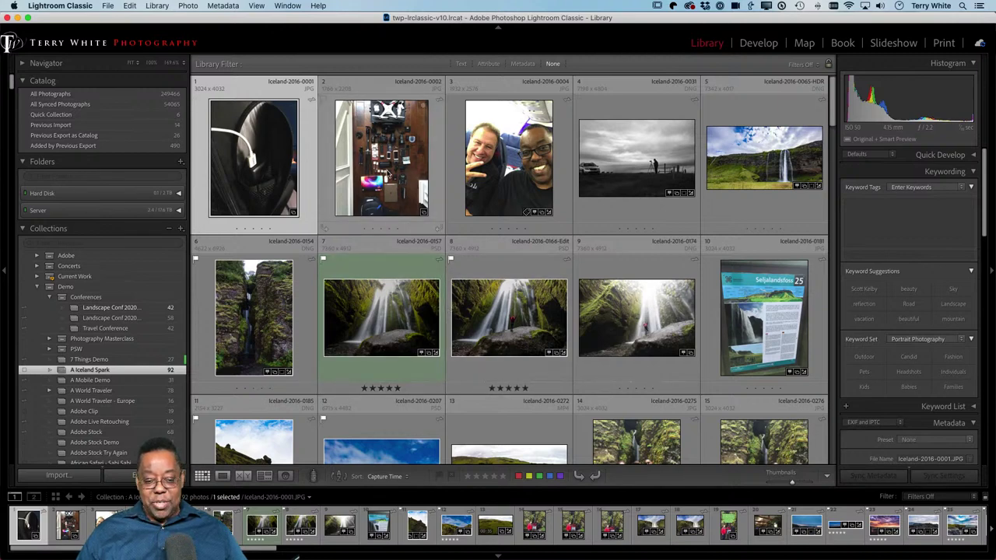
click(387, 145)
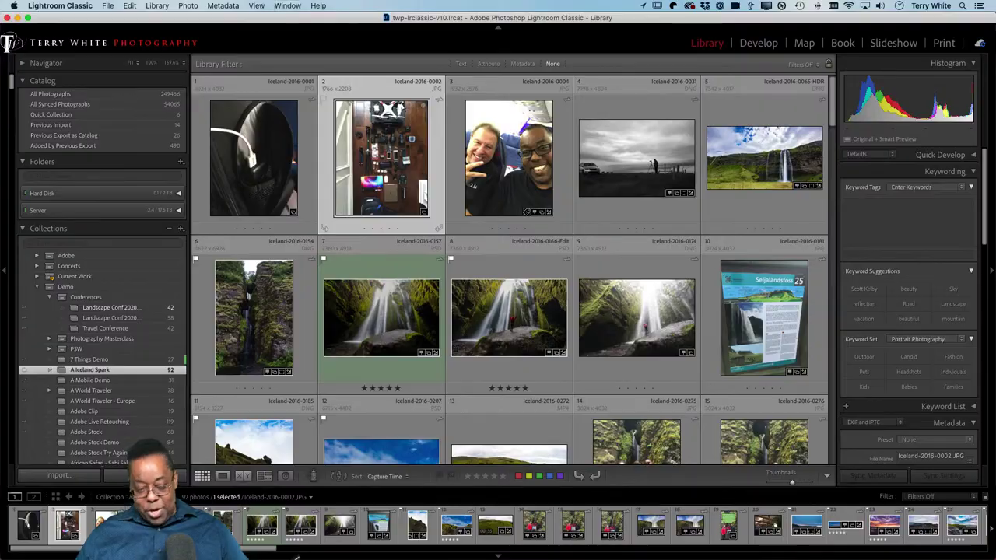
key(f)
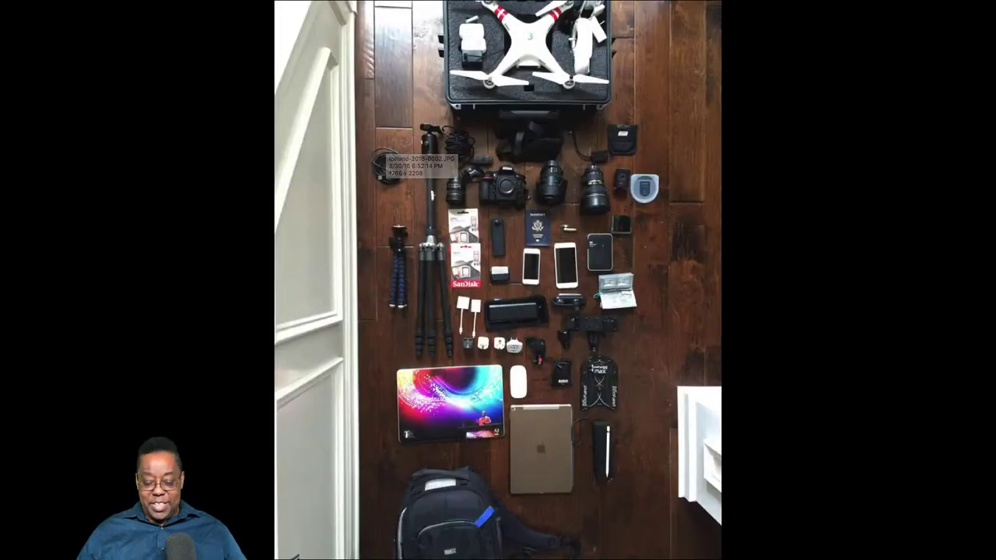
key(f)
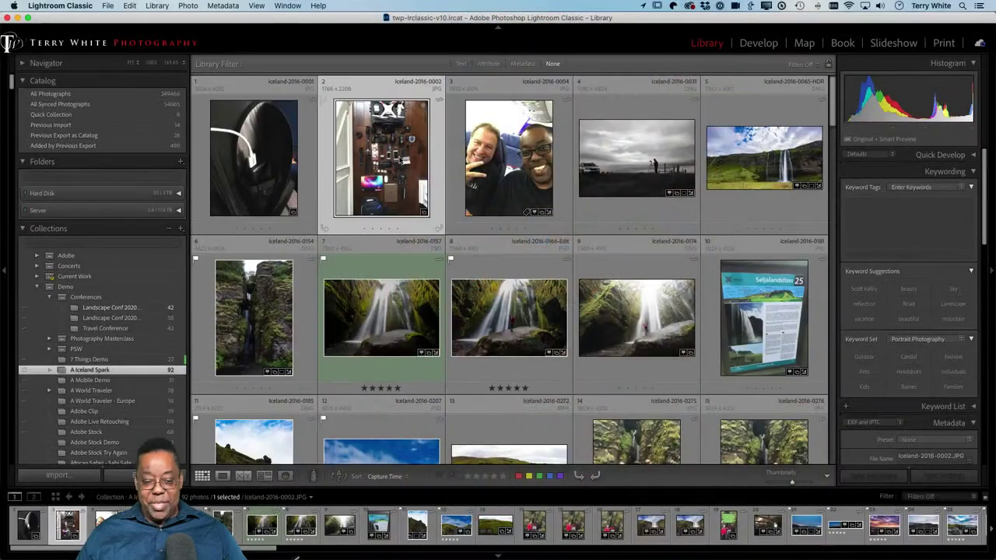
click(492, 172)
key(f)
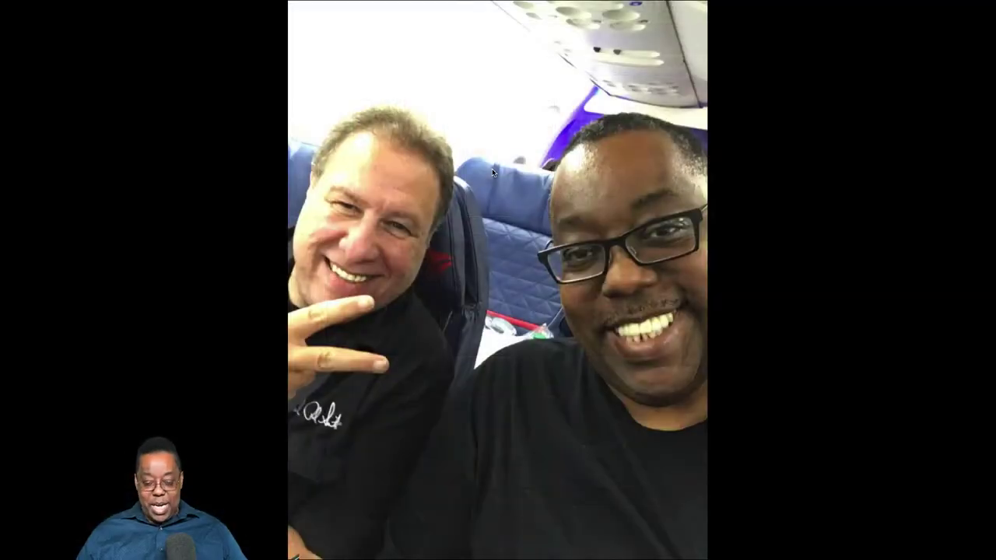
key(f)
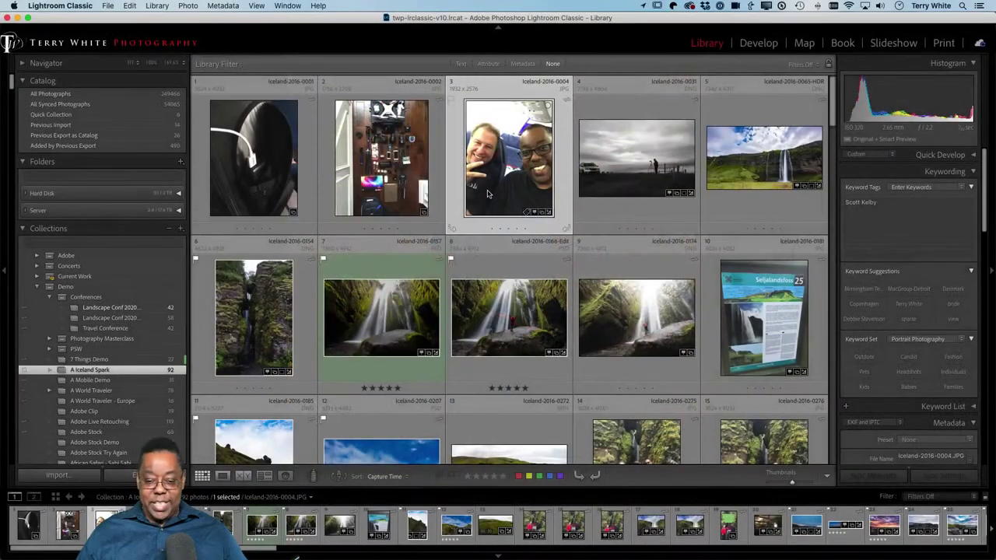
View the black-and-white photo Iceland-2016-0031 full screen, return to the grid and browse further through the Iceland collection.
click(600, 224)
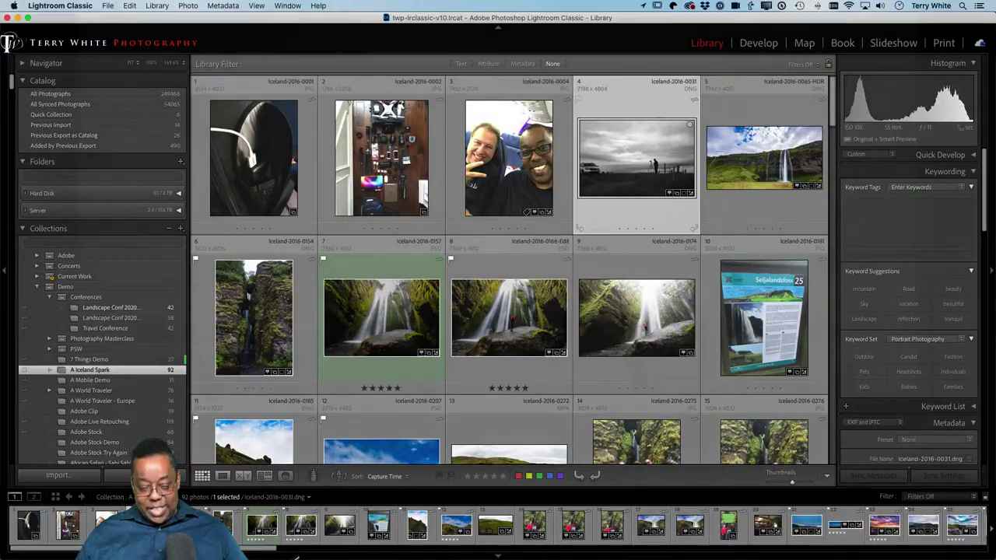
key(f)
key(f)
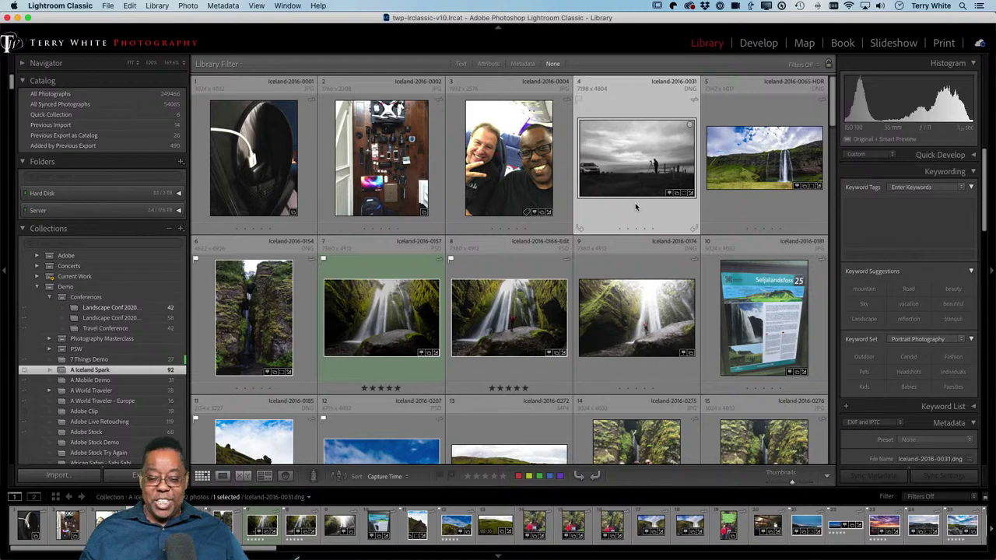
scroll(634, 234, down, 5)
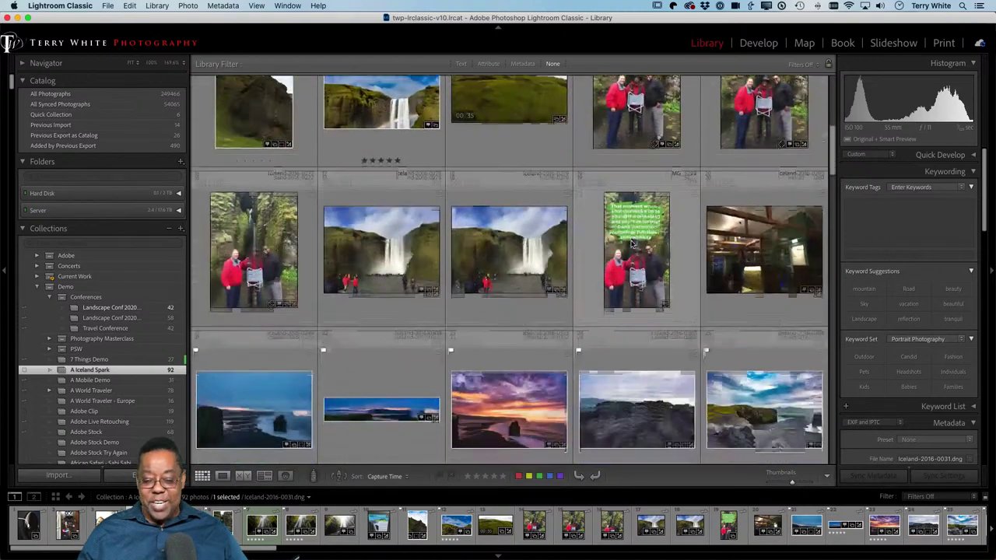
scroll(631, 244, down, 10)
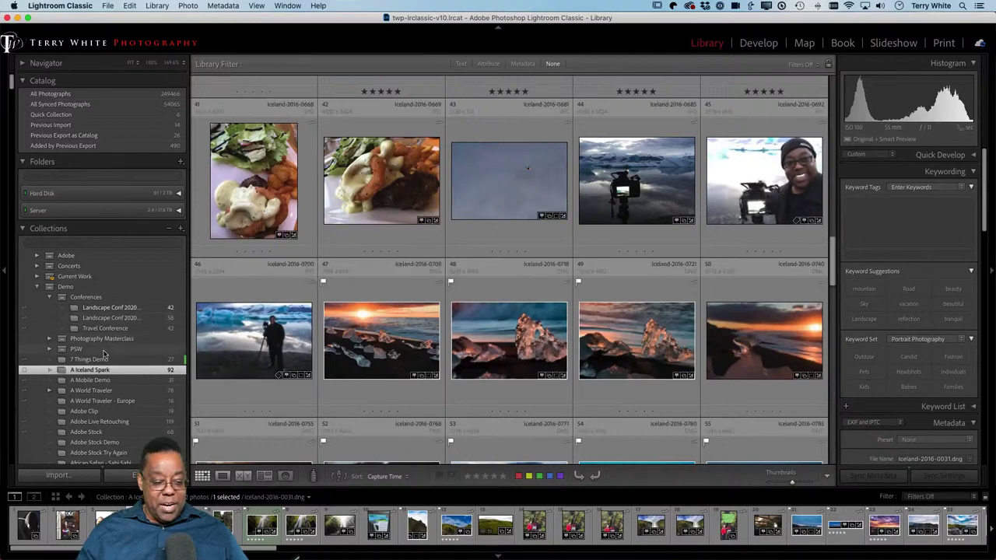
Open the A World Traveler collection in the Book module and clear the existing layout, trying an Auto Layout before clearing it again.
click(116, 390)
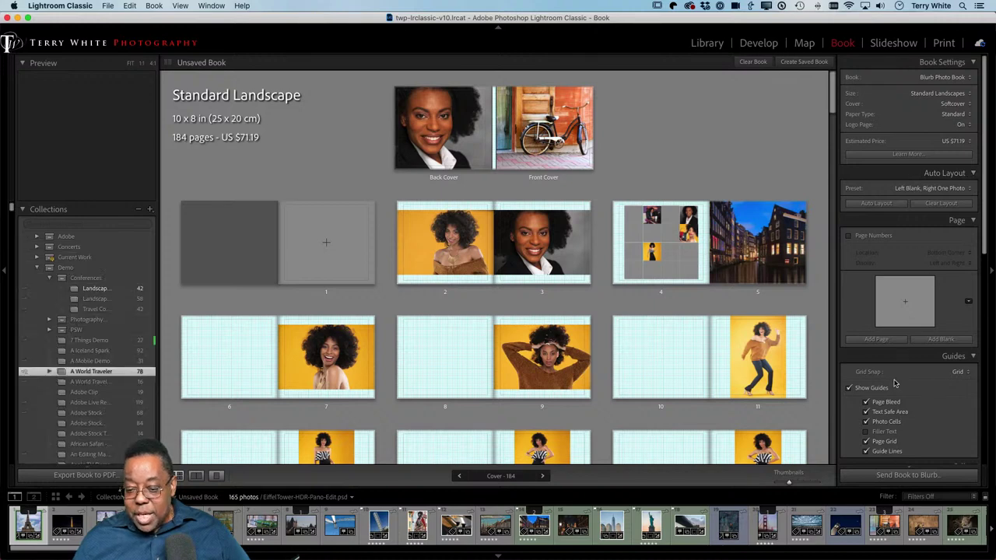
scroll(902, 403, down, 2)
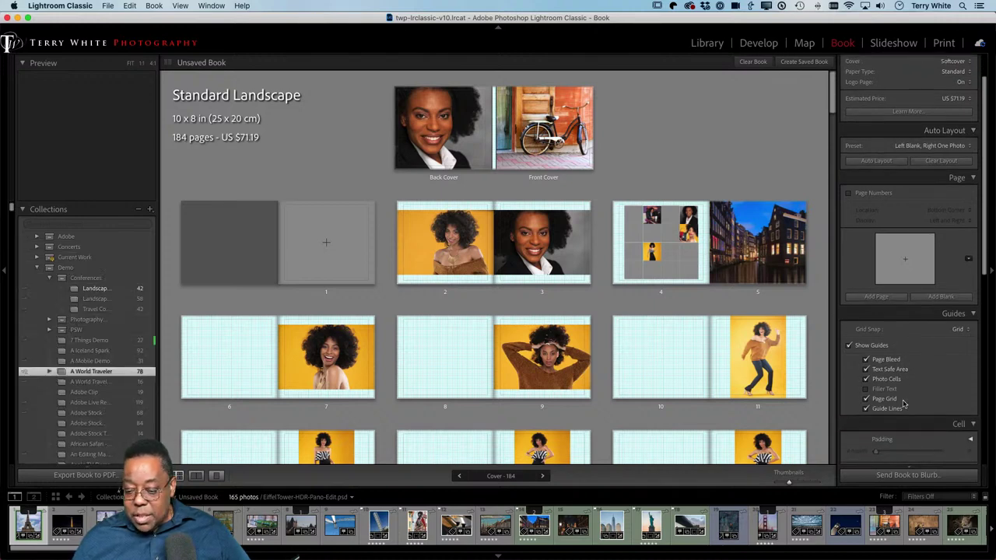
scroll(902, 403, up, 2)
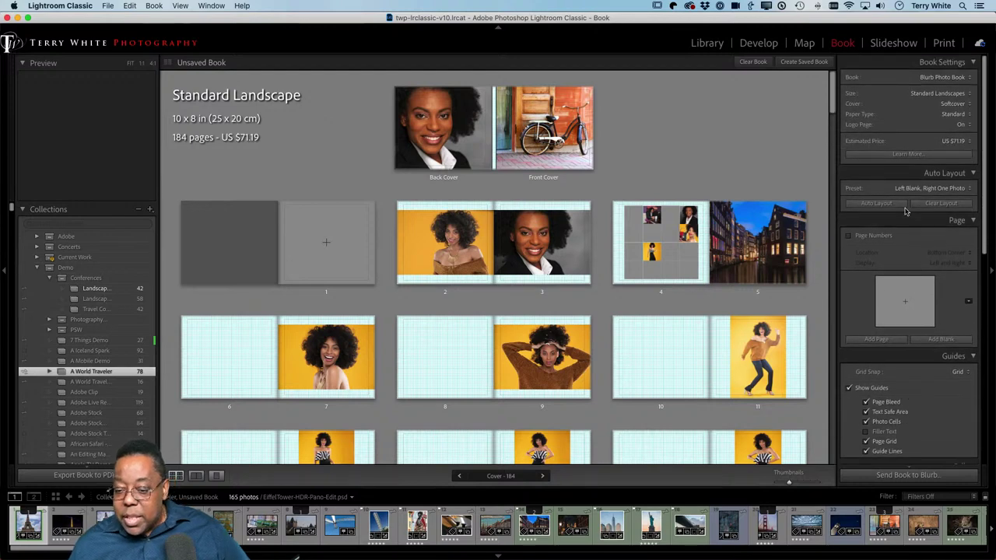
click(941, 203)
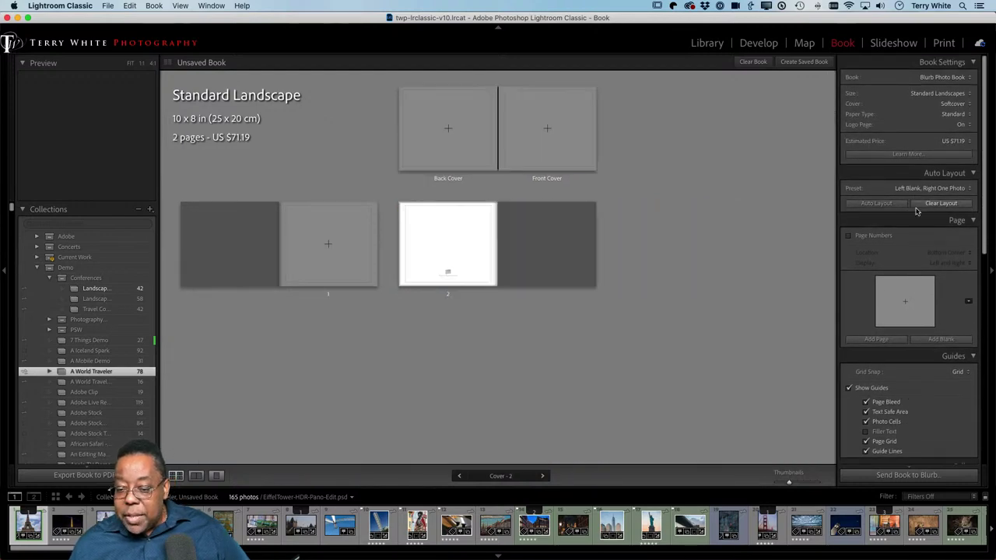
click(875, 203)
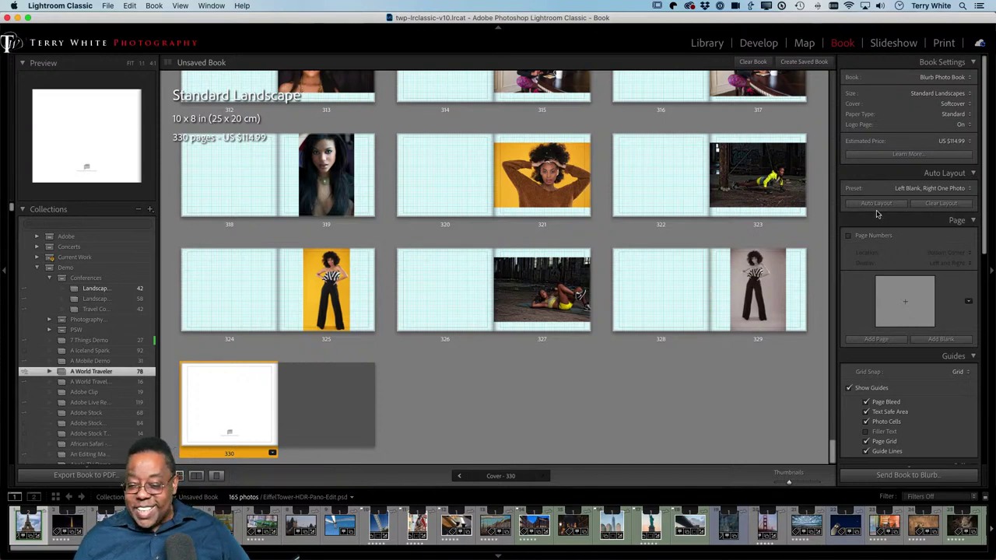
click(940, 203)
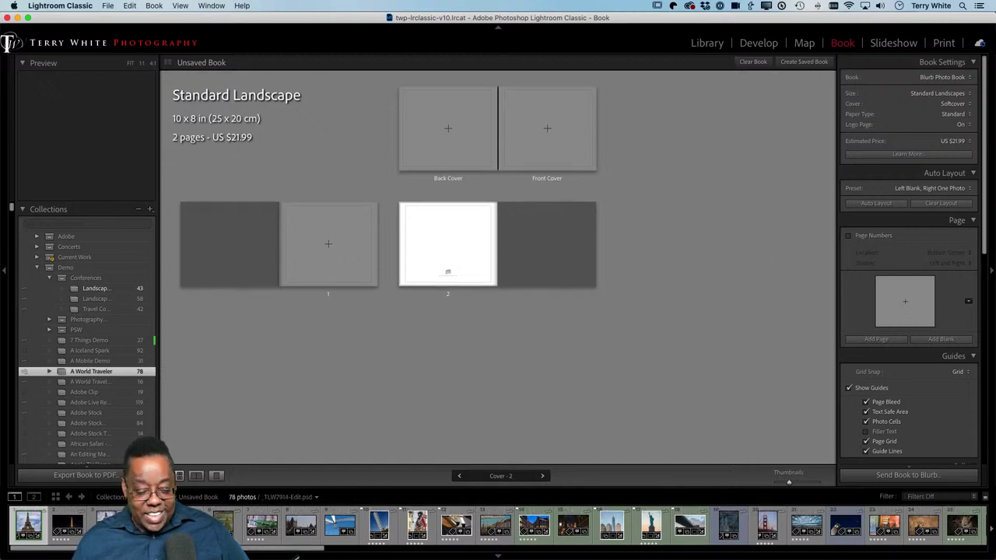
Select all the collection's photos in the filmstrip and generate the book with Auto Layout using the Left Blank, Right One Photo preset.
key(super+a)
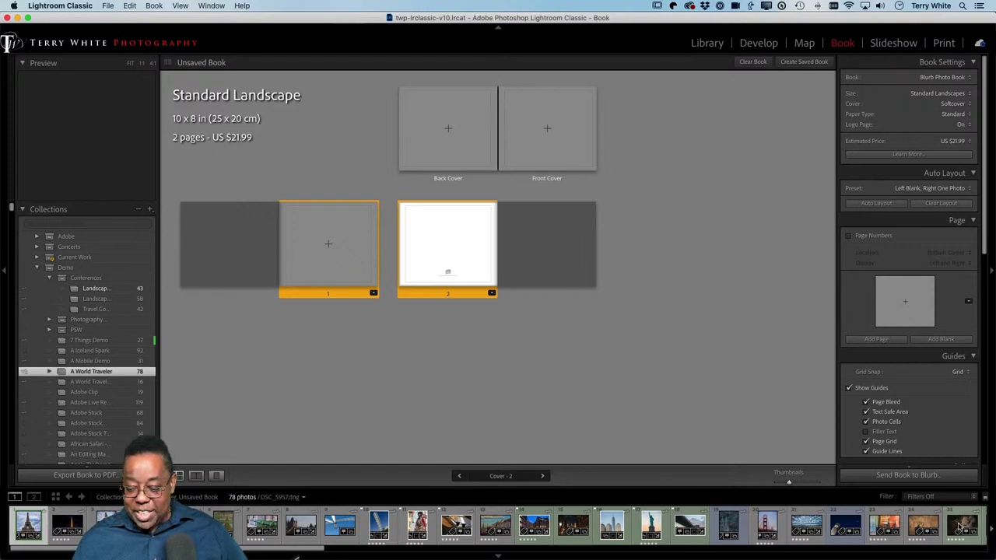
scroll(955, 527, right, 15)
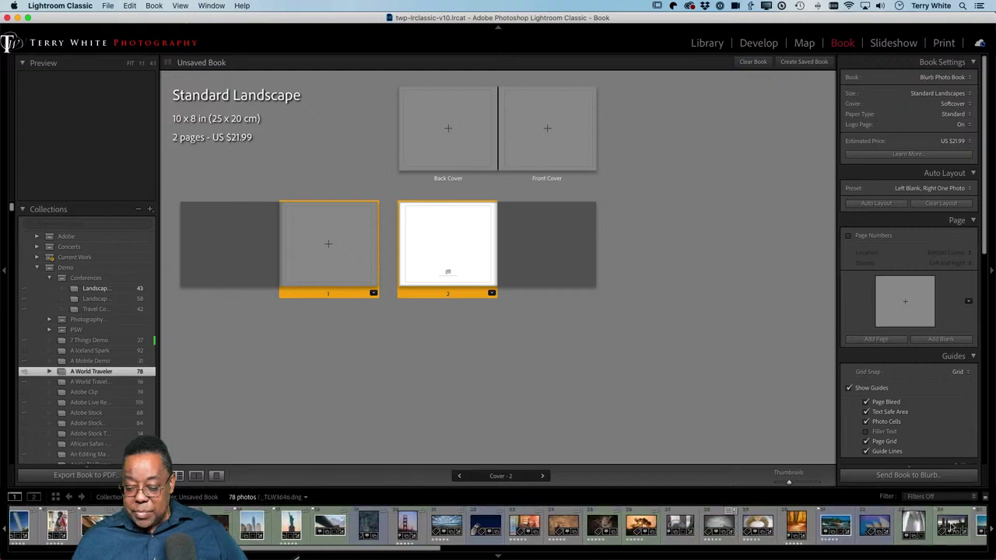
scroll(944, 521, right, 15)
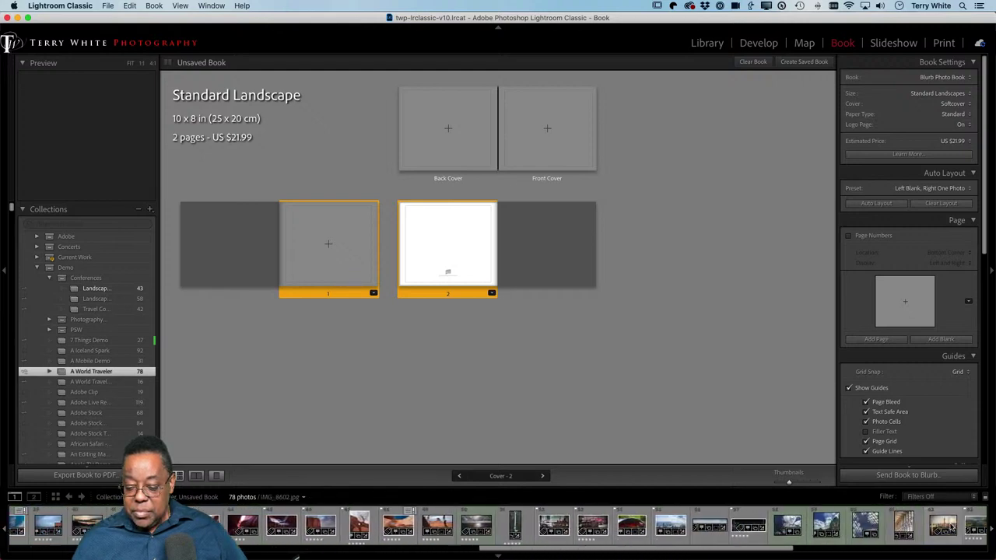
scroll(951, 527, right, 3)
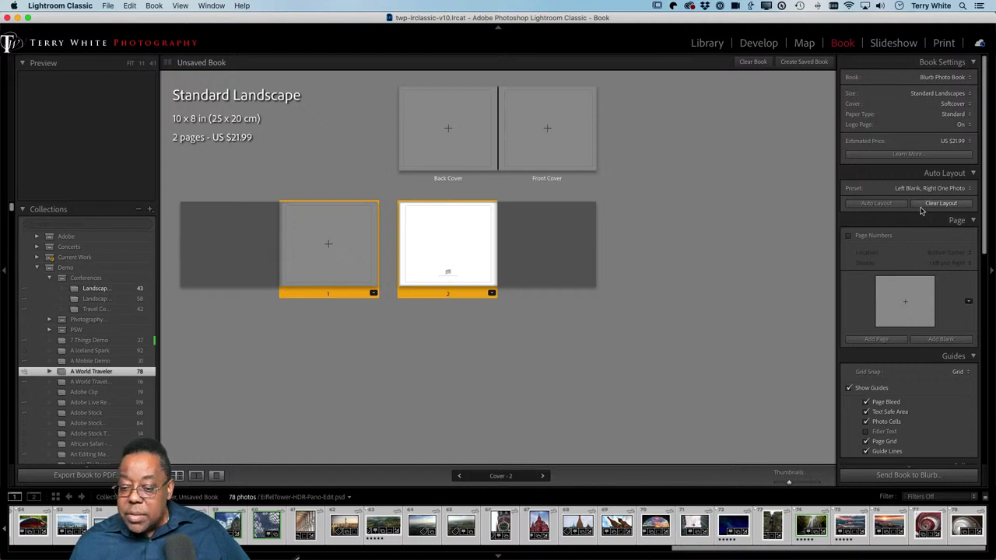
click(876, 203)
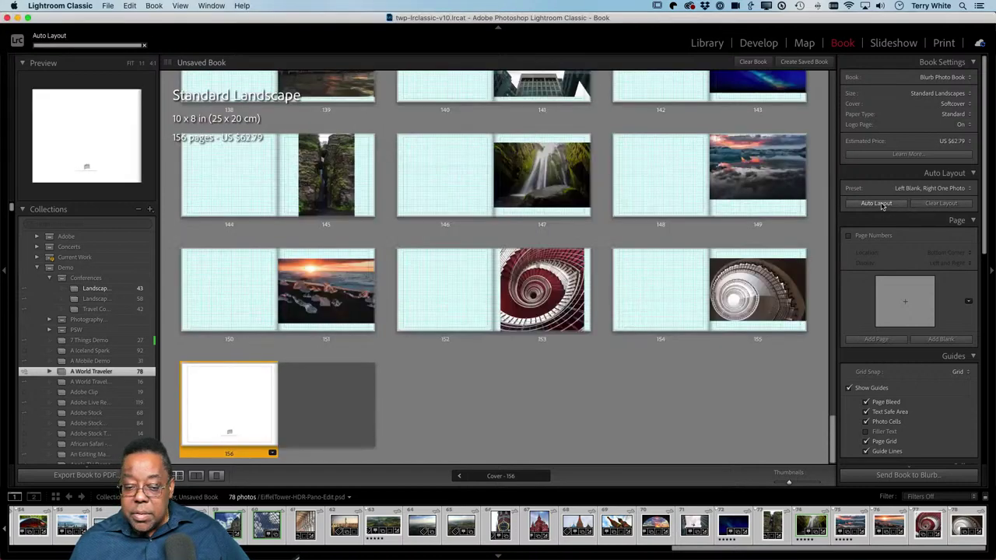
Rearrange the opening Eiffel Tower photos: upward view on page 1, night shot on page 2 and full daytime tower on page 3.
scroll(655, 219, up, 20)
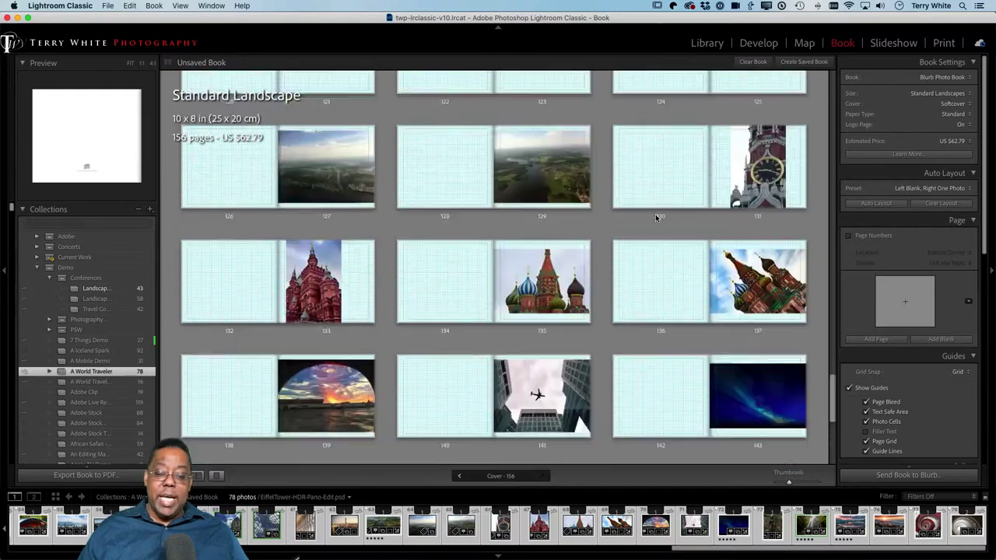
scroll(655, 213, up, 5)
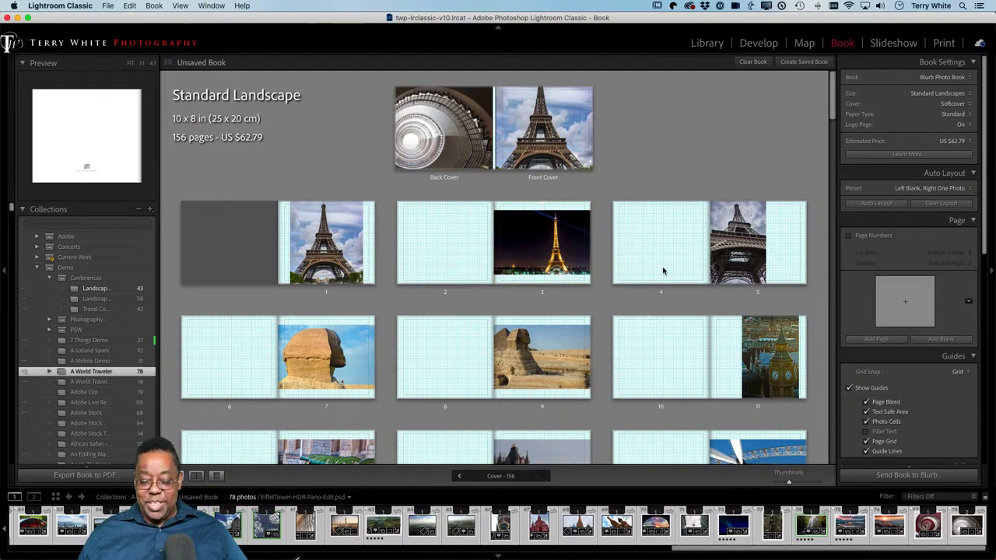
drag(726, 252, 653, 248)
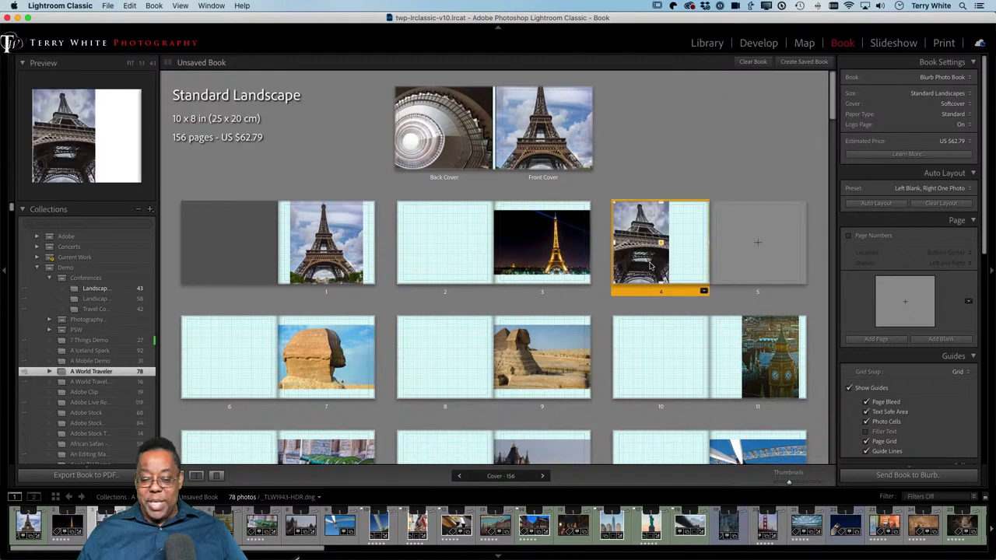
drag(576, 251, 444, 242)
drag(641, 249, 541, 246)
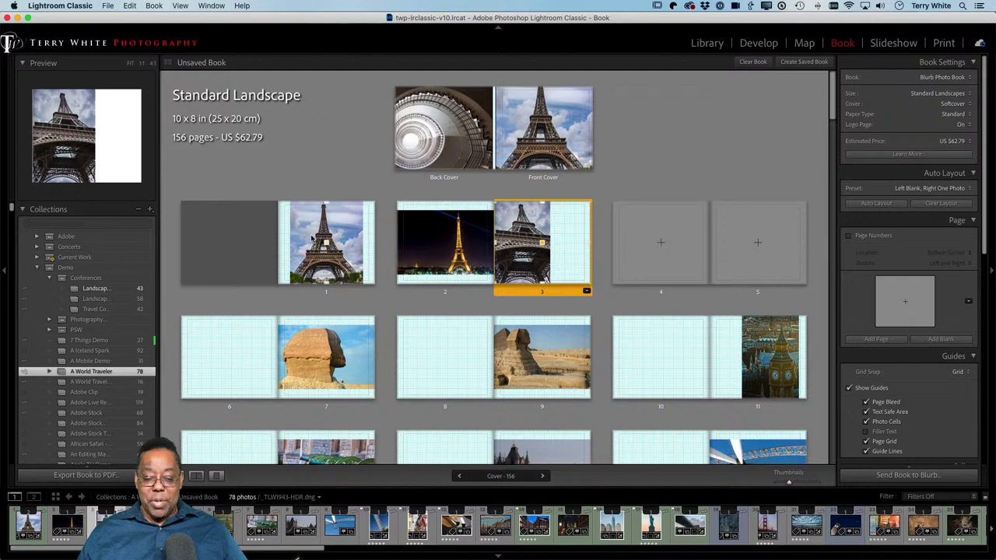
drag(313, 239, 568, 241)
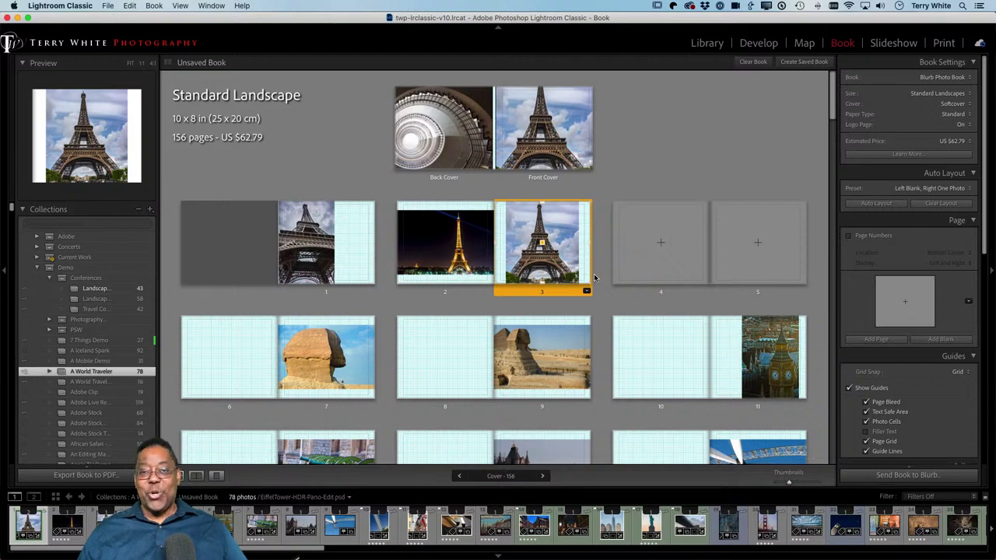
Return to the Library grid and make the A World Traveler and A World Traveler - Europe collections public.
key(g)
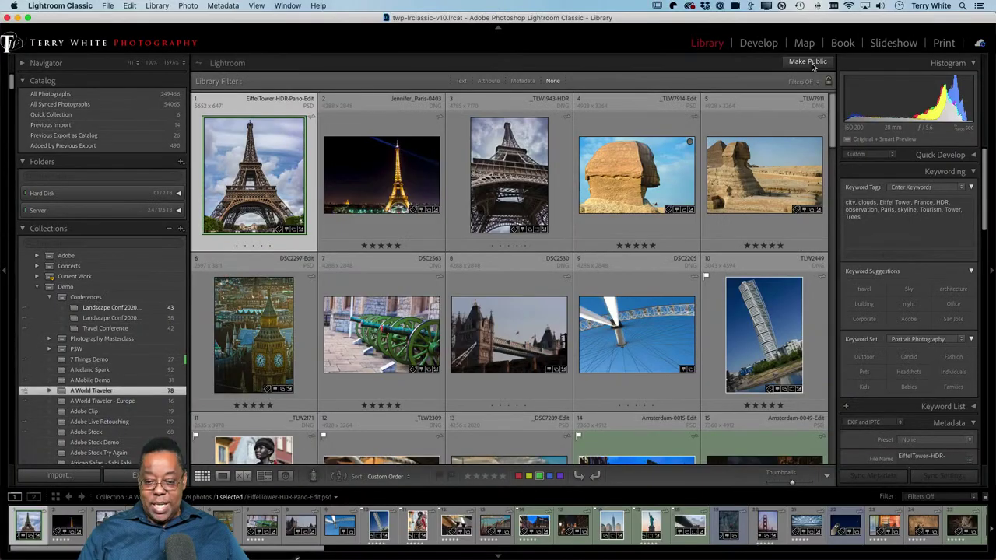
click(810, 63)
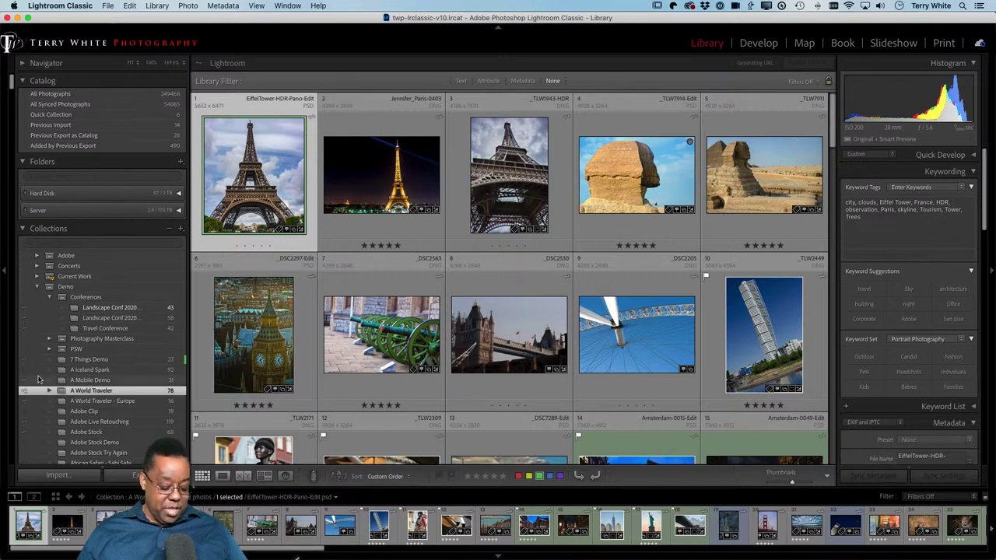
key(alt)
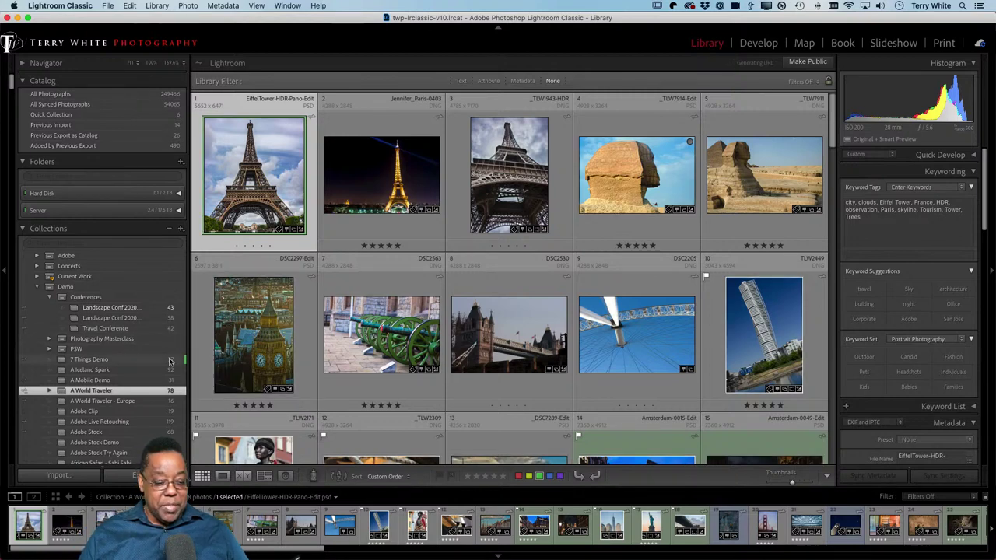
click(107, 402)
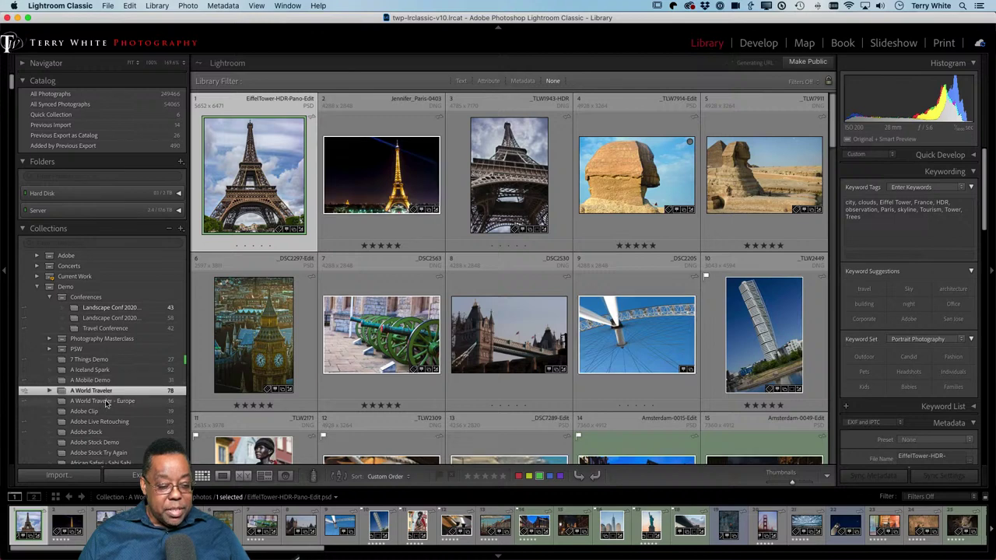
click(806, 61)
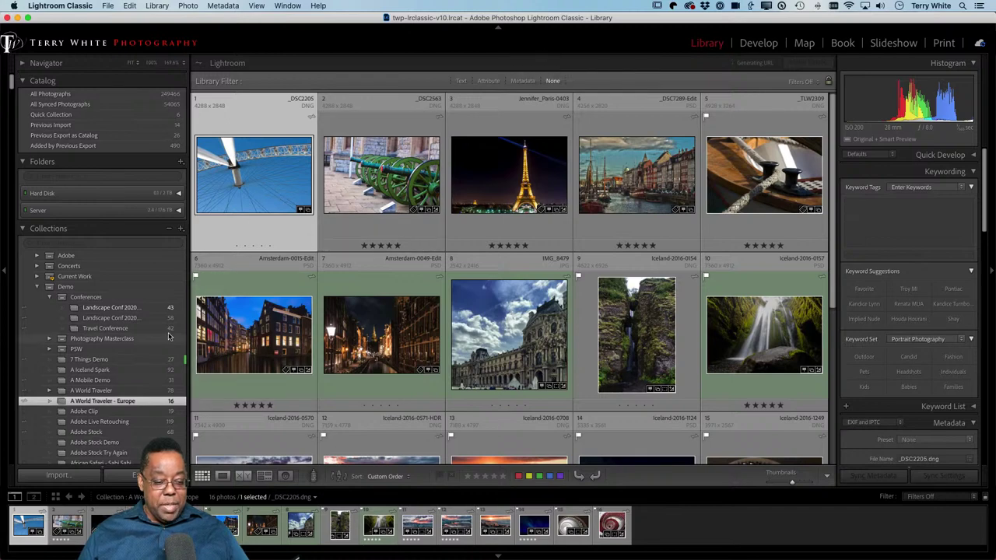
Select the A World Traveler collection and make it public to generate its web address.
click(113, 391)
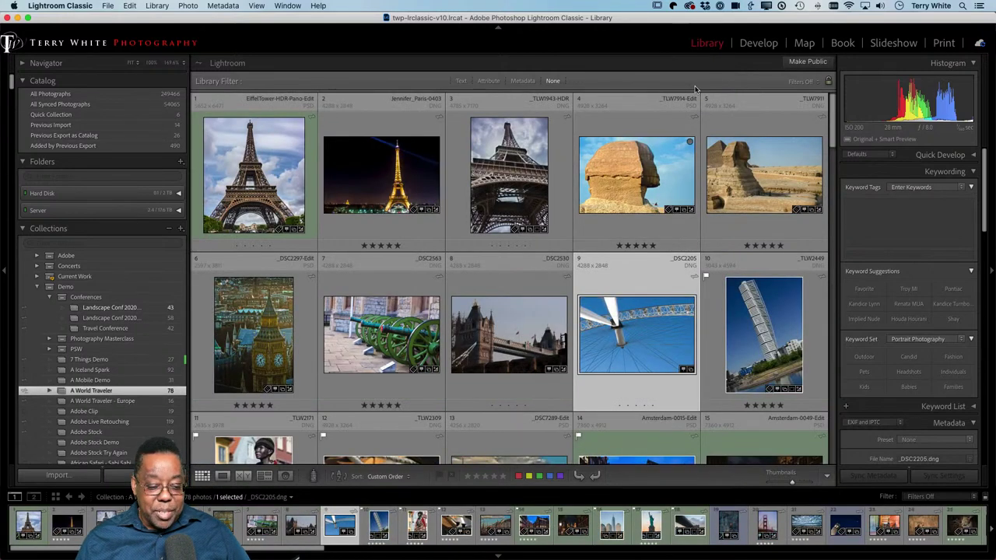
click(801, 62)
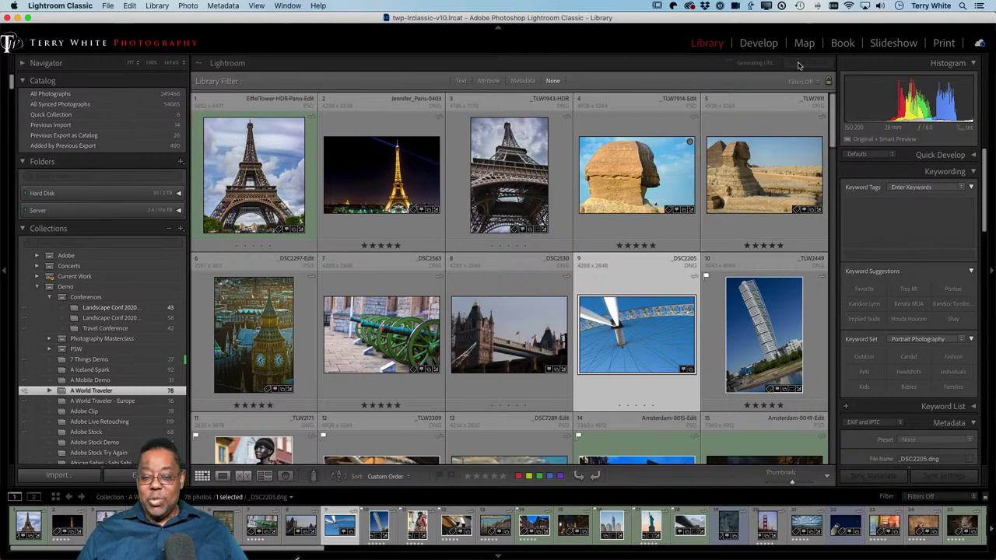
Open the A World Traveler collection in the Slideshow module and view its first four slides, from the daytime Eiffel Tower to the Sphinx.
click(887, 44)
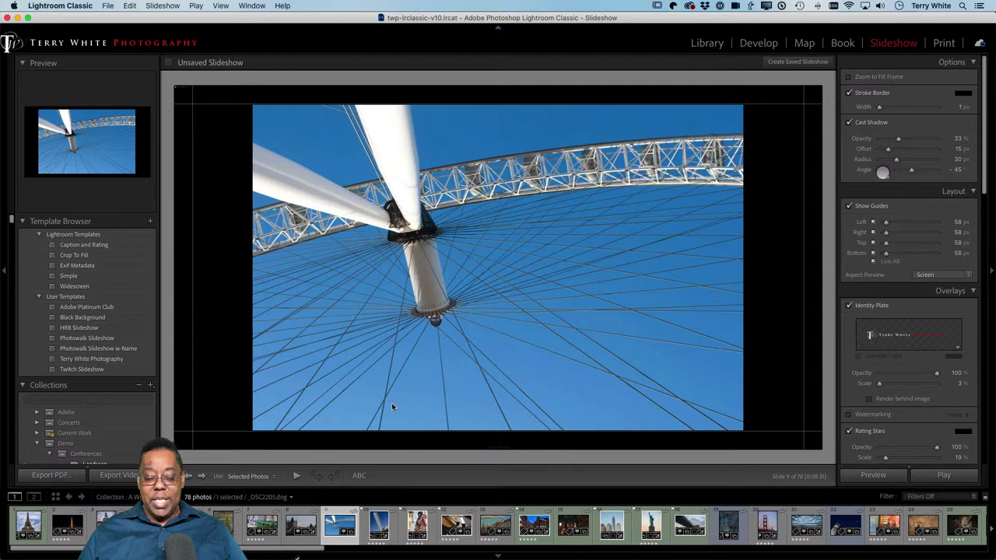
click(29, 526)
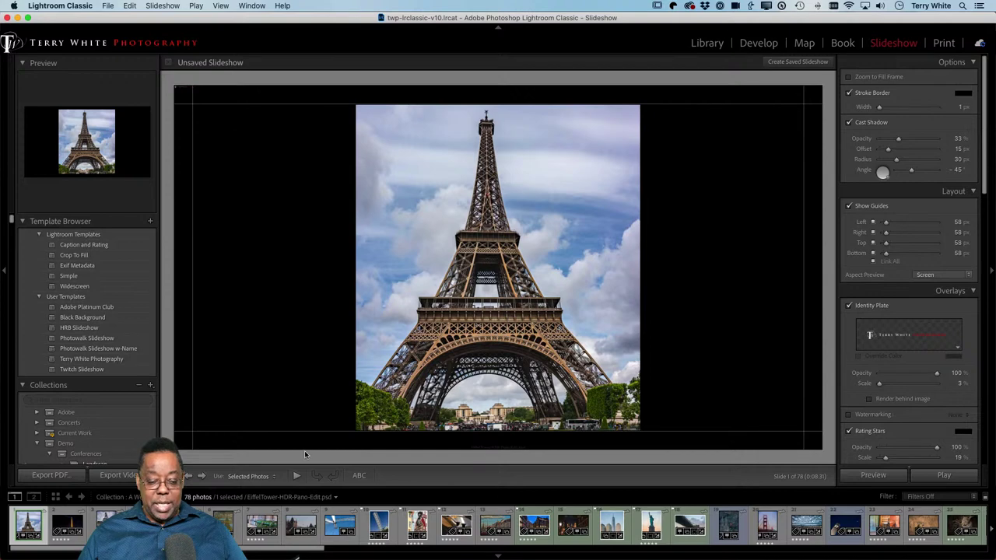
click(67, 525)
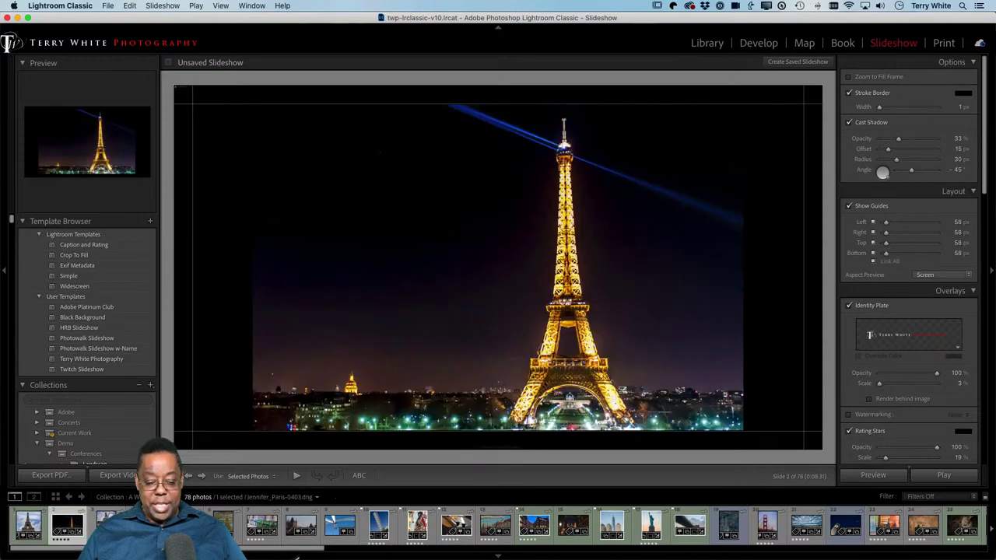
key(Right)
key(Right)
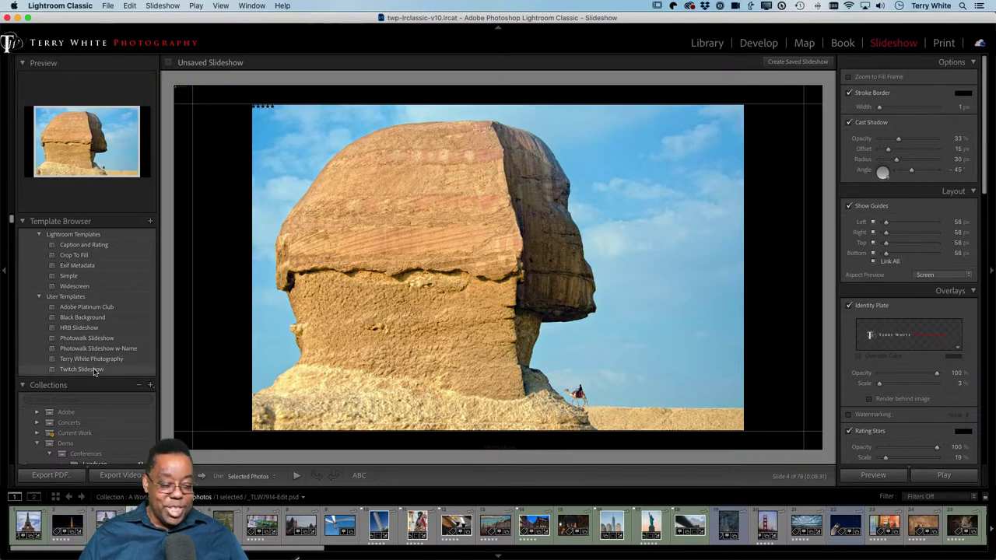
Apply the Simple slideshow template, play the slideshow from the Sphinx slide and stop it at Tower Bridge.
click(87, 277)
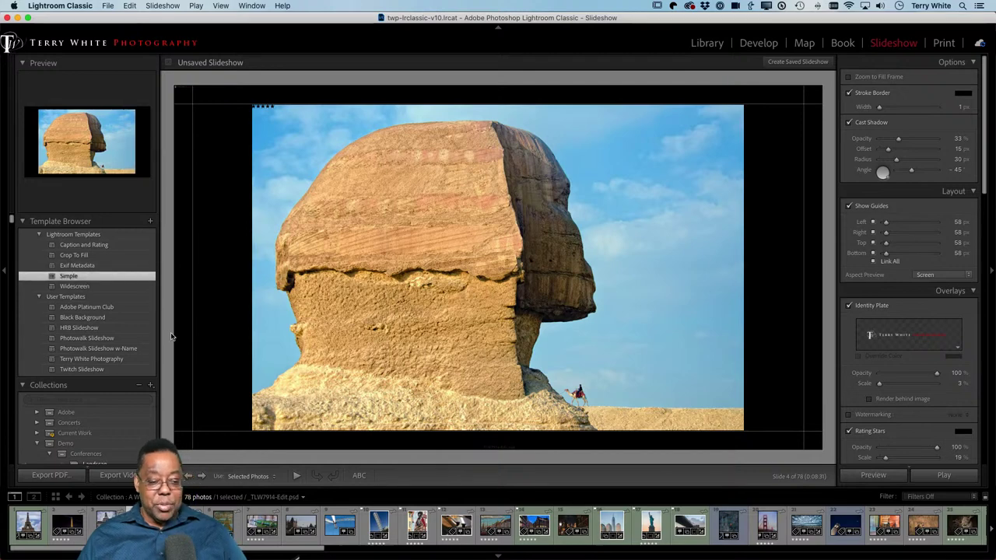
click(295, 476)
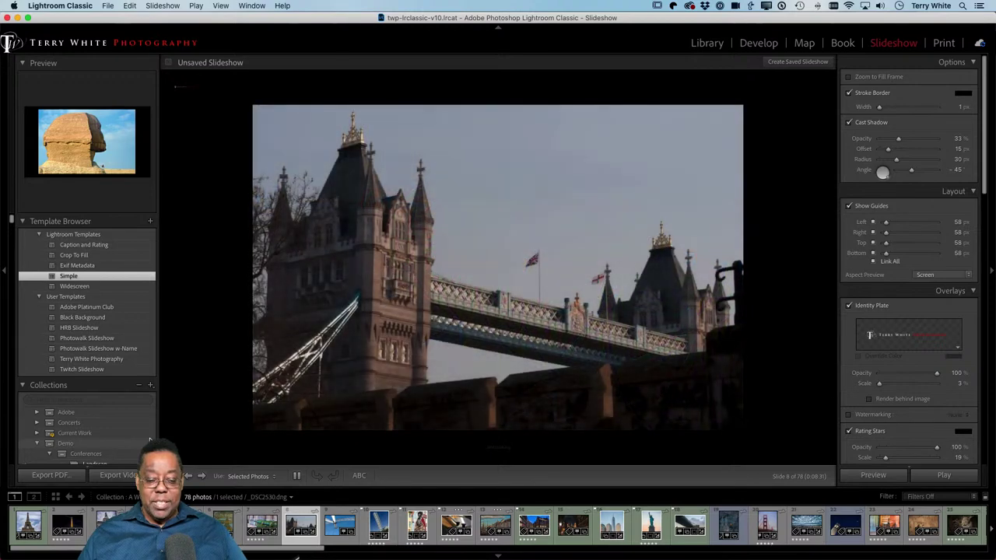
click(176, 476)
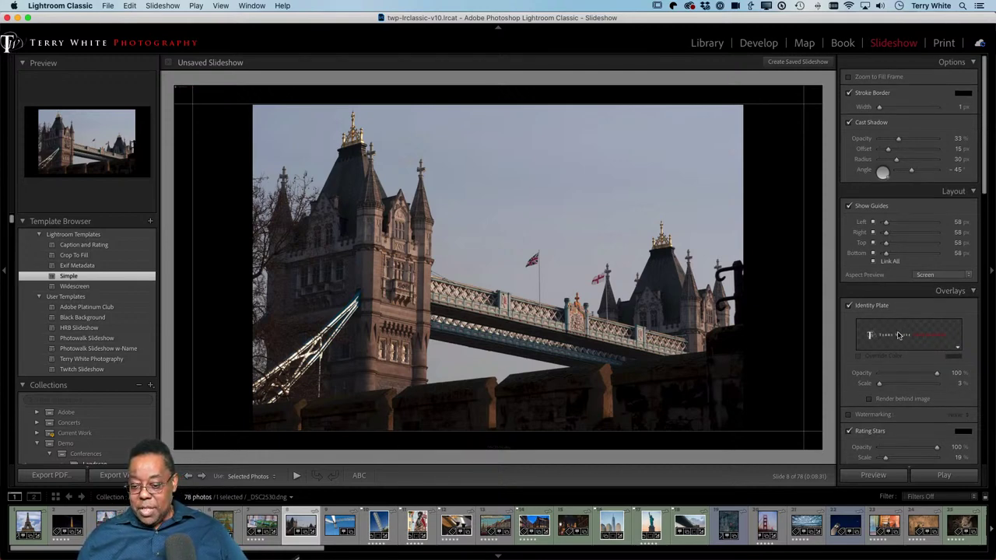
Enable Pan and Zoom at an amount slightly above Low, and preview the slideshow from the Tower Bridge slide.
scroll(912, 335, down, 2)
scroll(912, 336, down, 2)
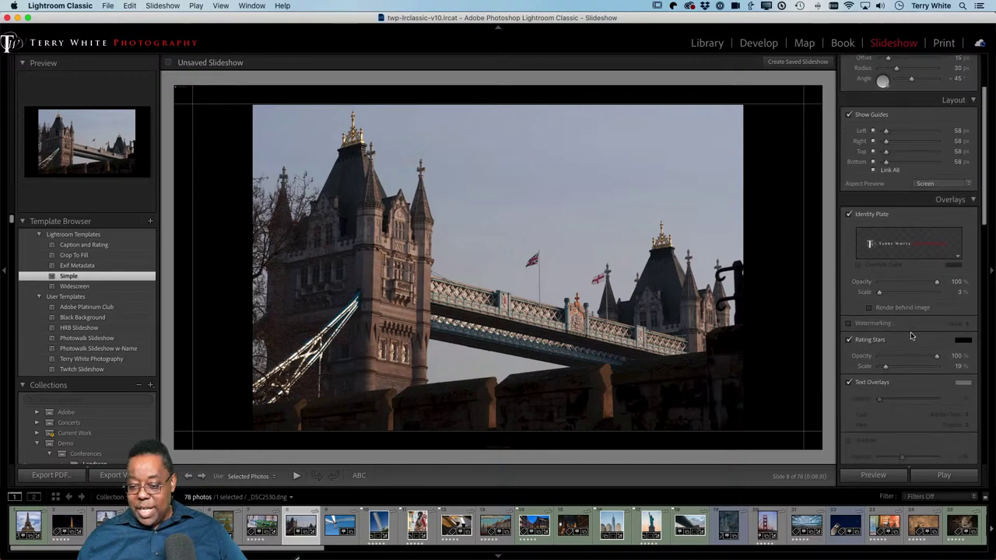
scroll(911, 335, down, 10)
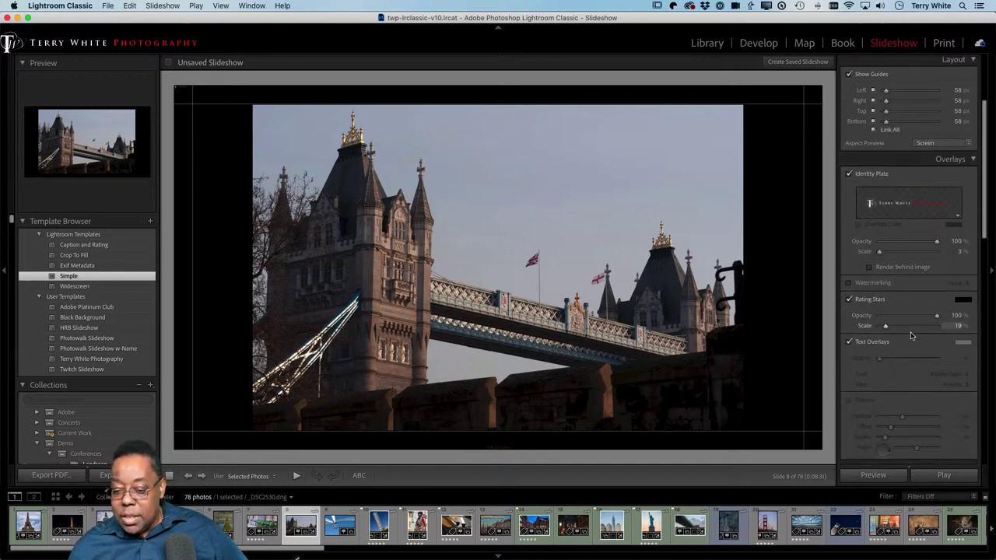
scroll(912, 335, down, 15)
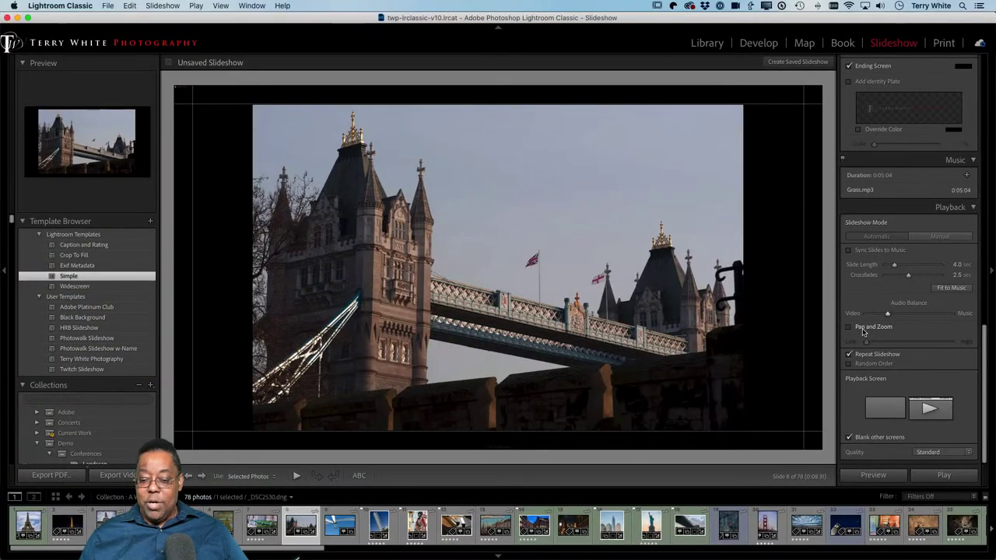
click(849, 327)
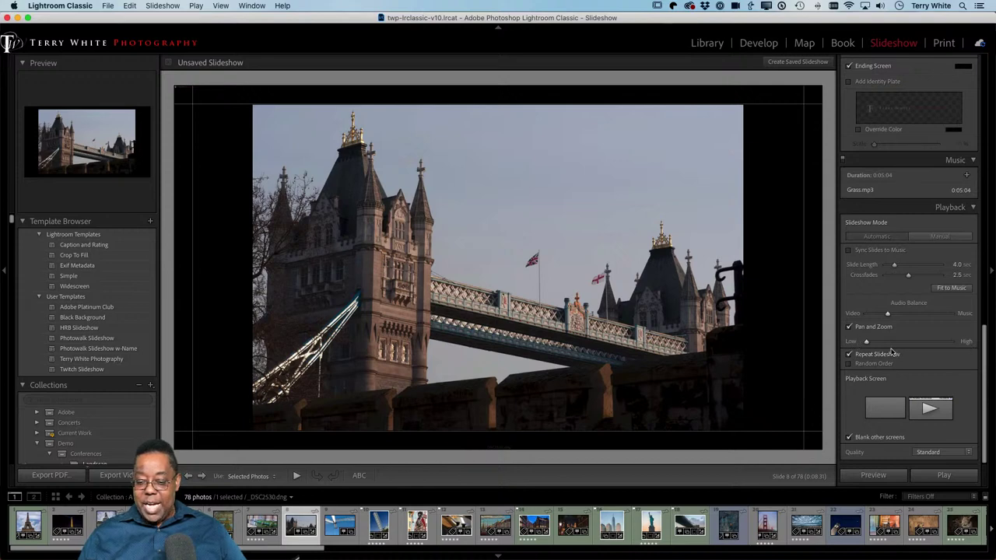
drag(871, 342, 882, 342)
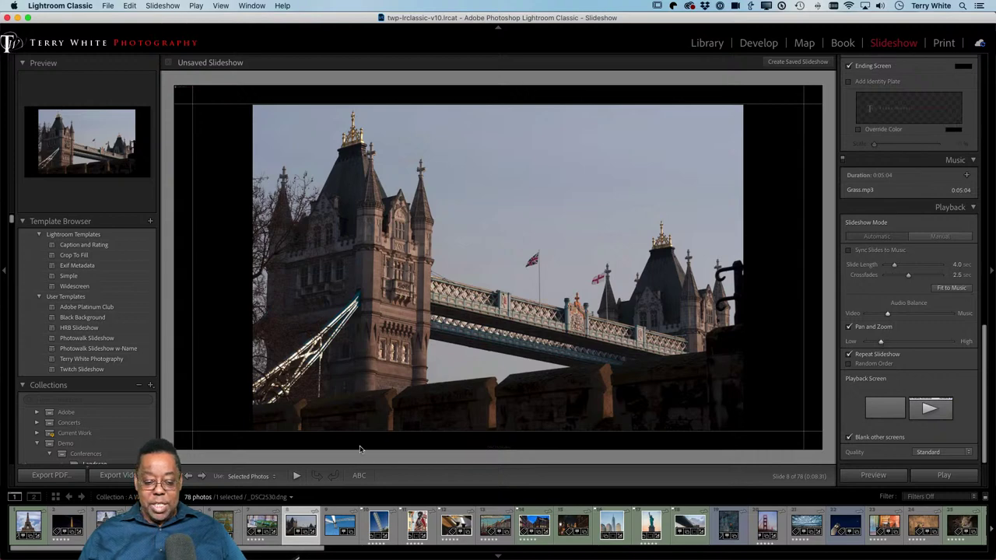
click(296, 475)
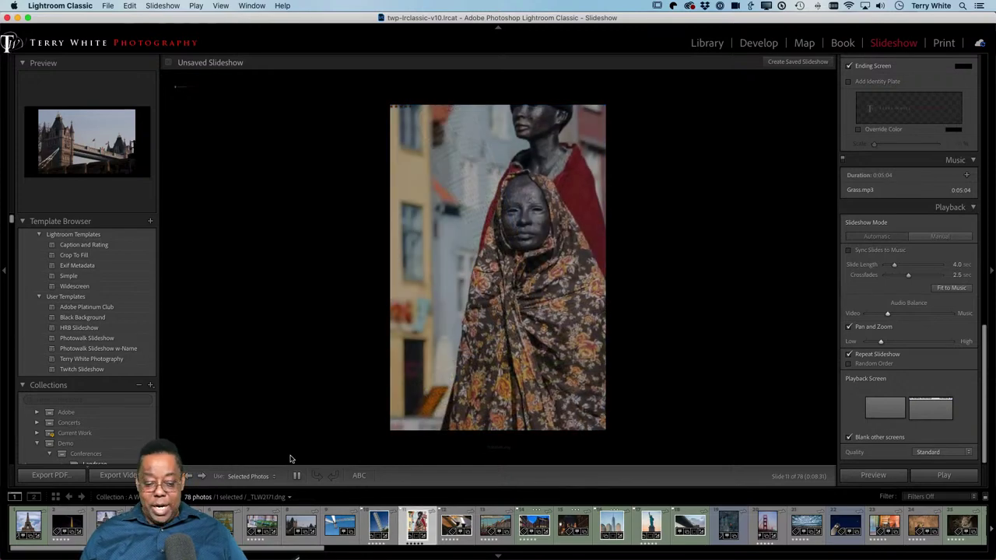
click(290, 459)
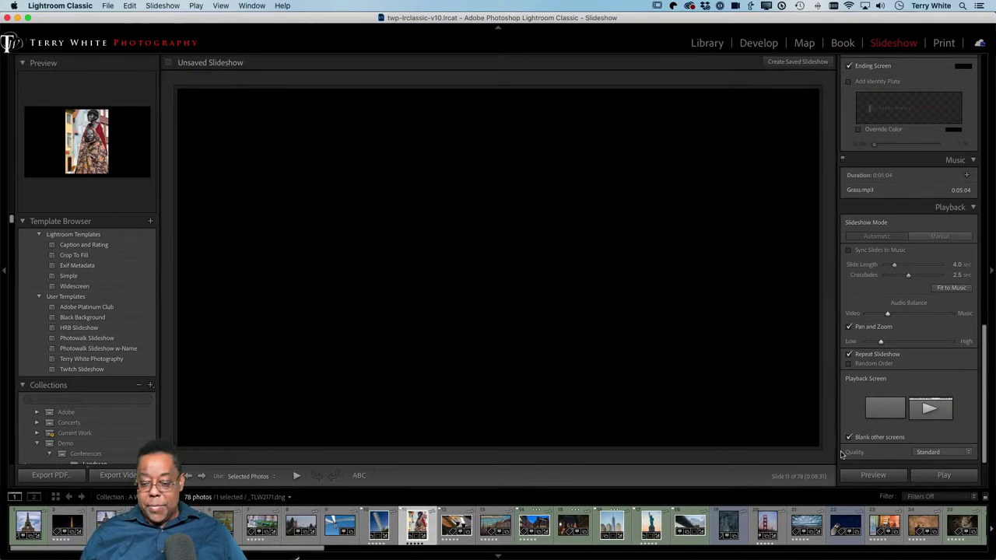
Turn on Sync Slides to Music in the slideshow's playback settings.
scroll(933, 381, up, 2)
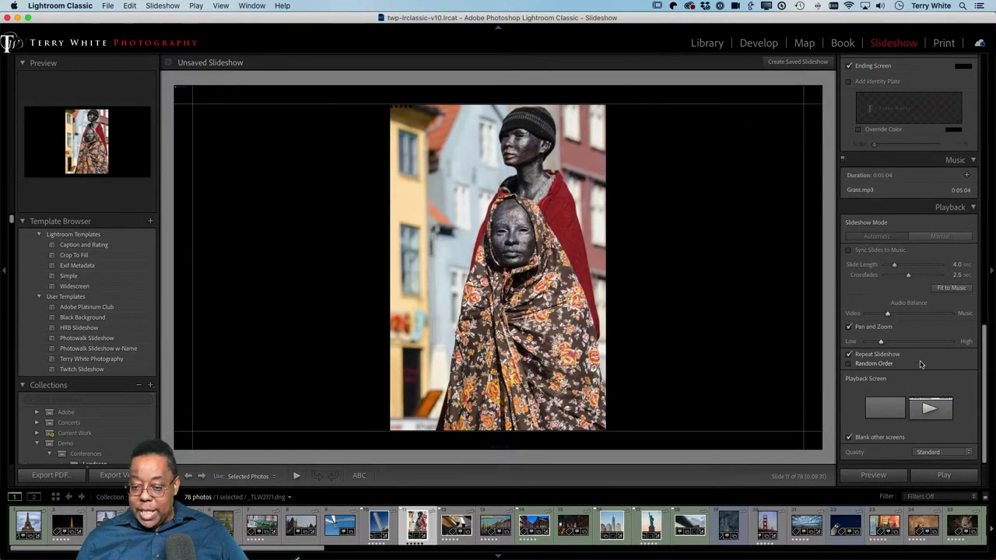
scroll(920, 363, up, 1)
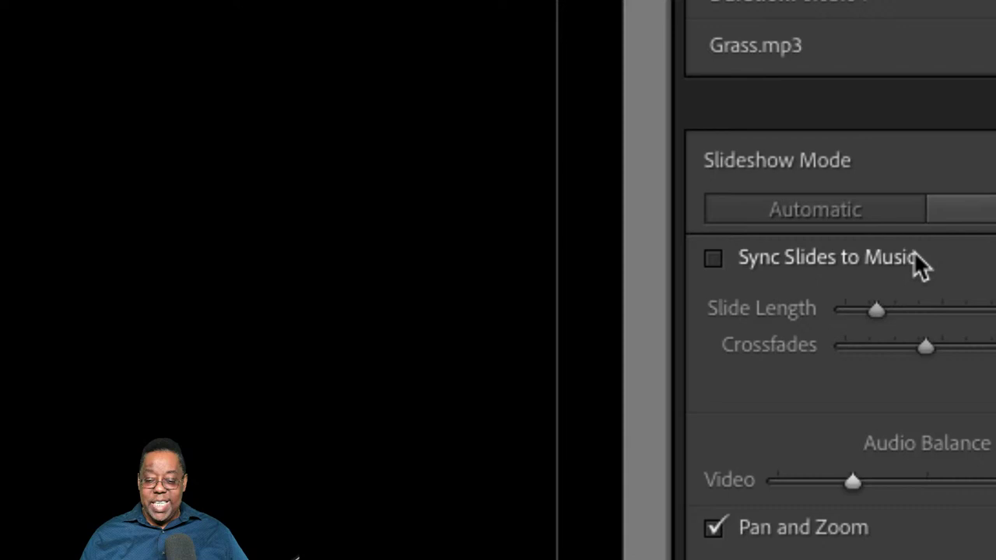
click(913, 251)
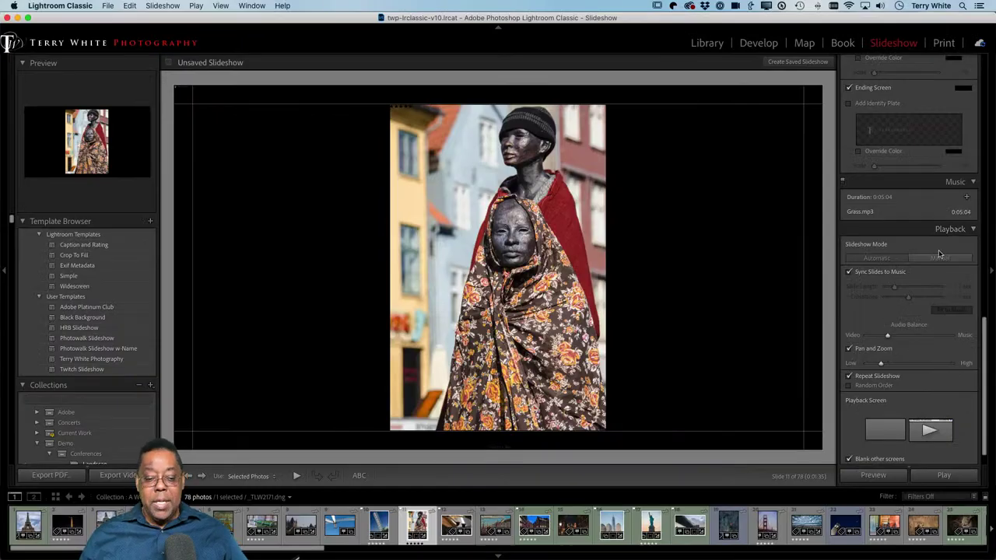
Enable the intro screen with its identity plate at 77% scale and add an identity plate at 74% scale to the ending screen.
scroll(924, 257, up, 4)
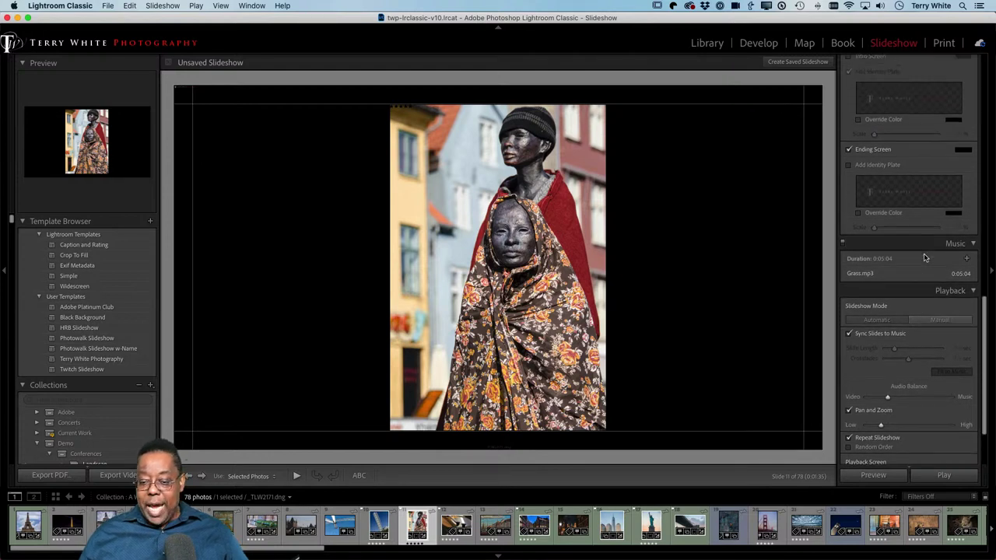
scroll(916, 232, up, 5)
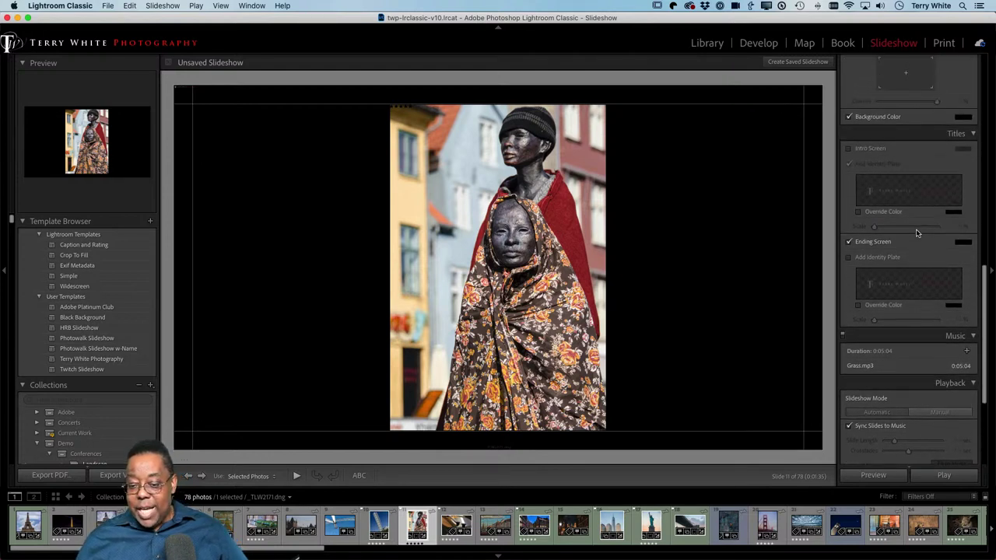
click(848, 148)
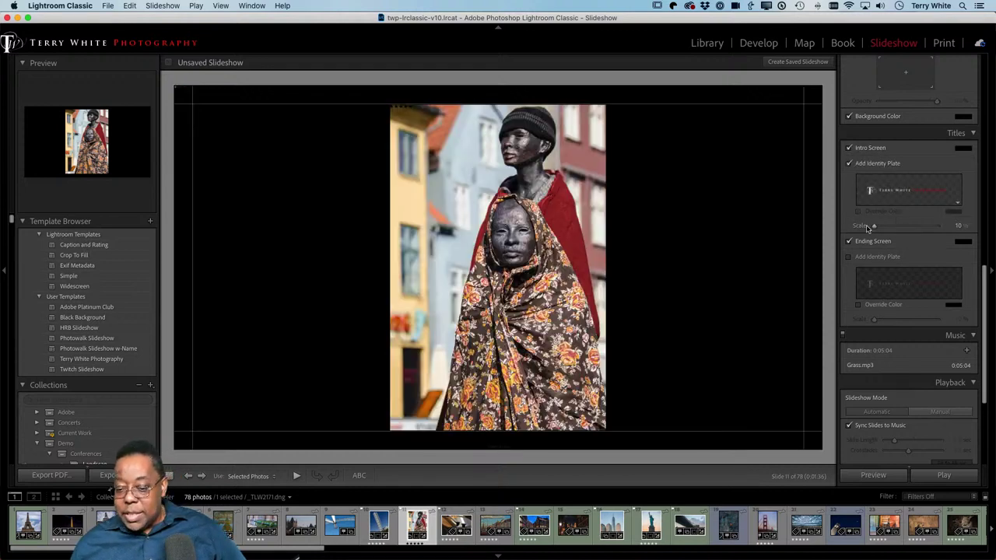
drag(867, 228, 920, 227)
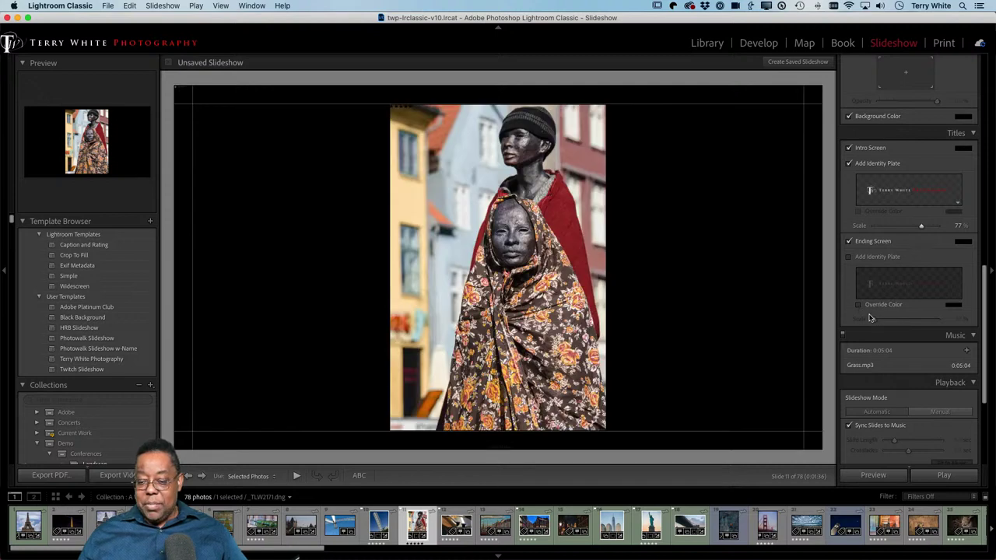
click(847, 257)
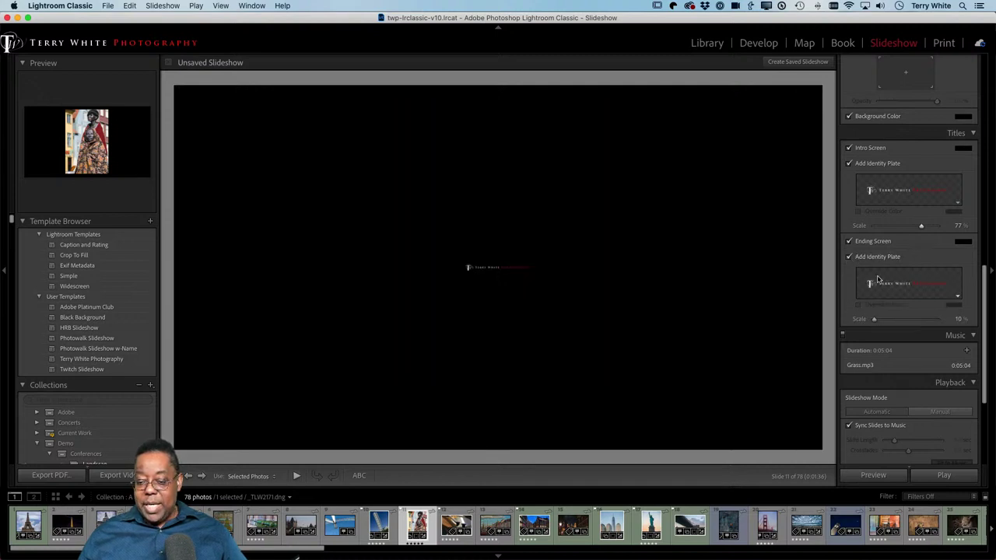
drag(875, 320, 918, 319)
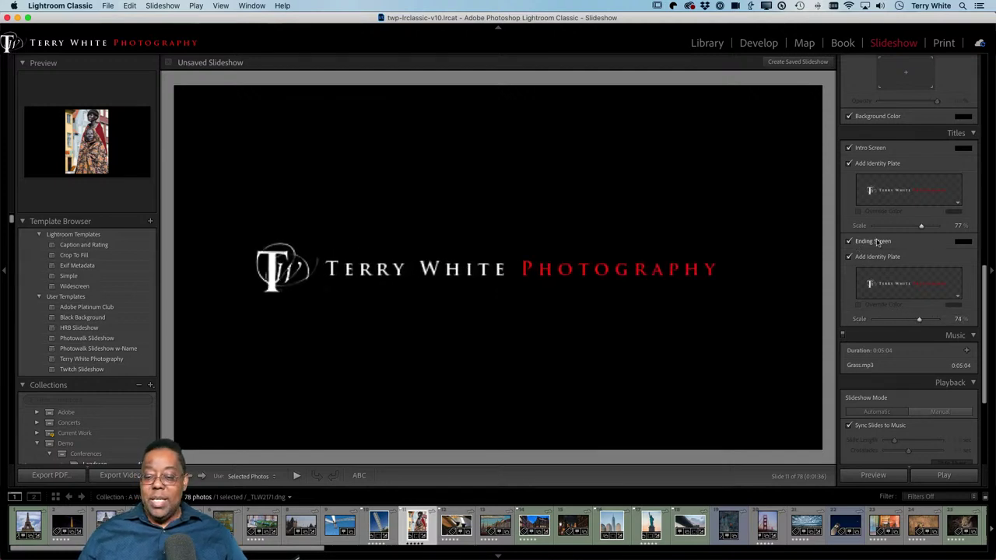
Review the backdrop, title and playback settings, and turn off Repeat Slideshow.
scroll(882, 242, up, 4)
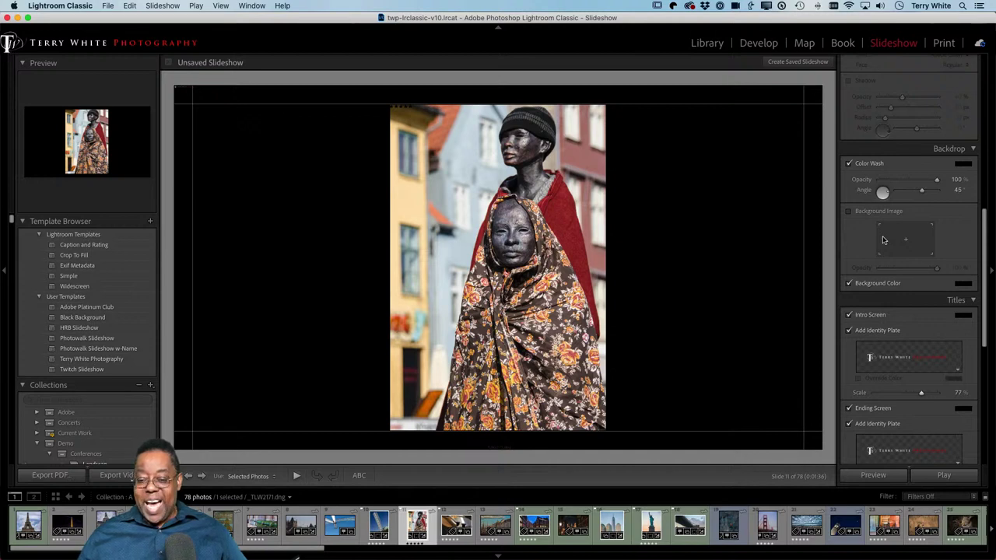
scroll(882, 240, up, 1)
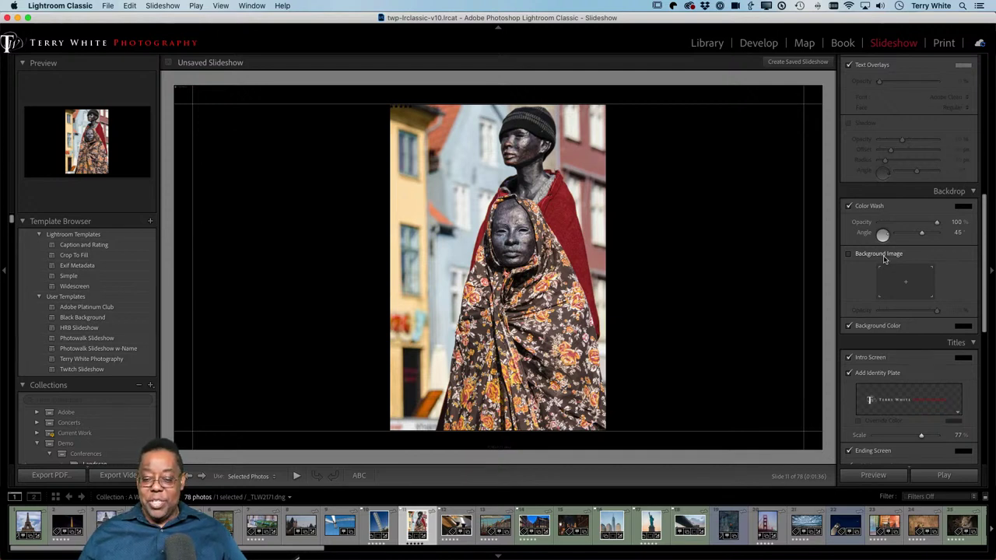
scroll(883, 259, down, 10)
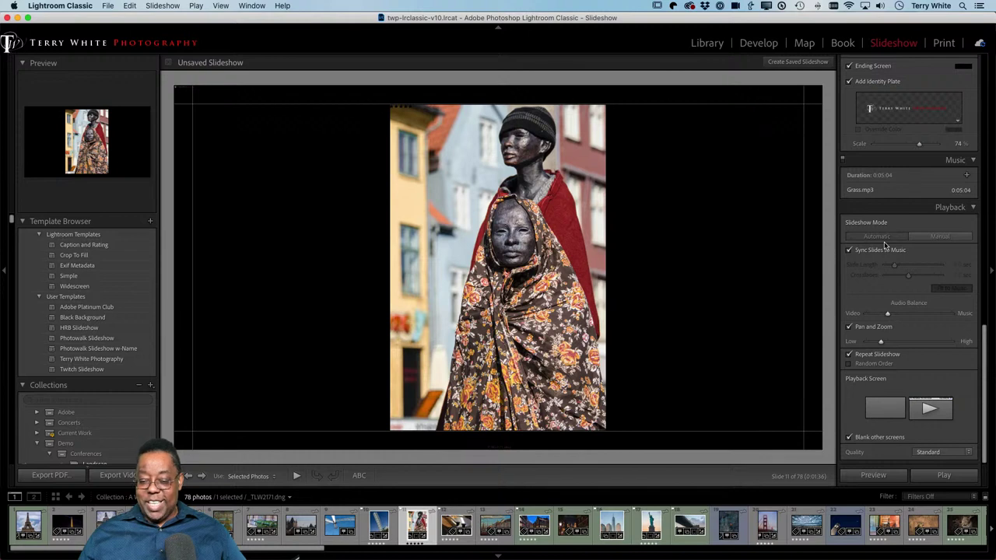
scroll(884, 245, up, 1)
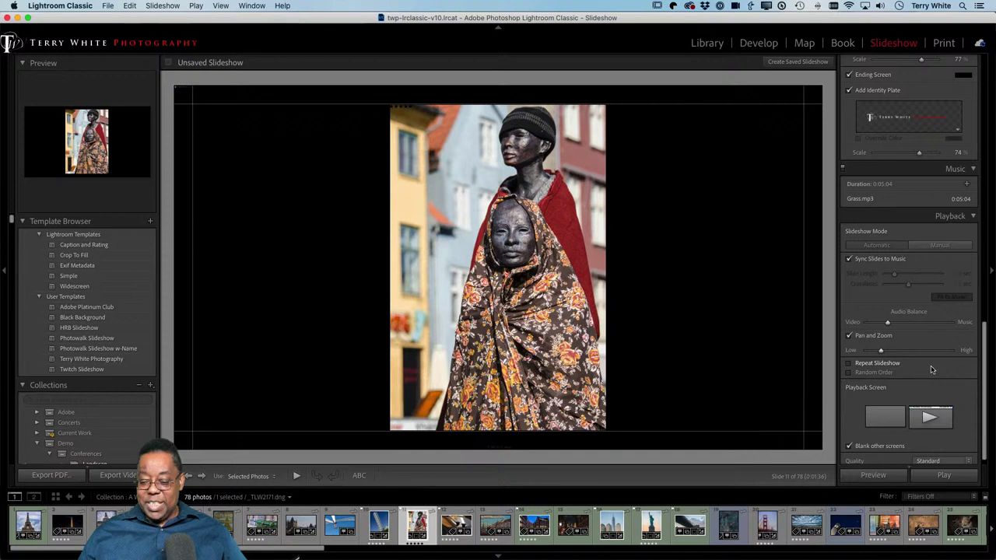
scroll(910, 365, up, 1)
scroll(887, 363, down, 2)
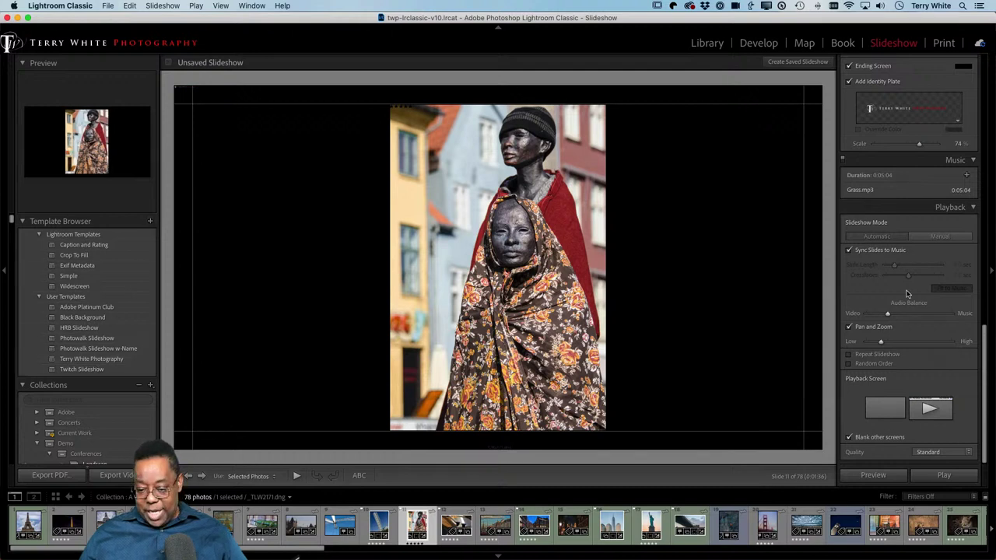
Cancel creating a new template, apply the photographer's own branded user template instead, and play the slideshow despite the missing music files.
click(151, 224)
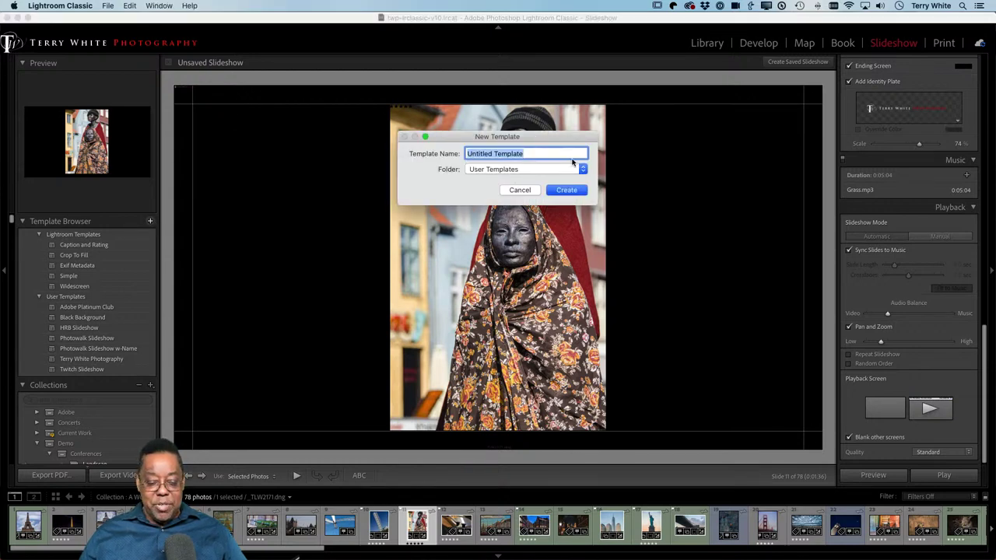
click(519, 190)
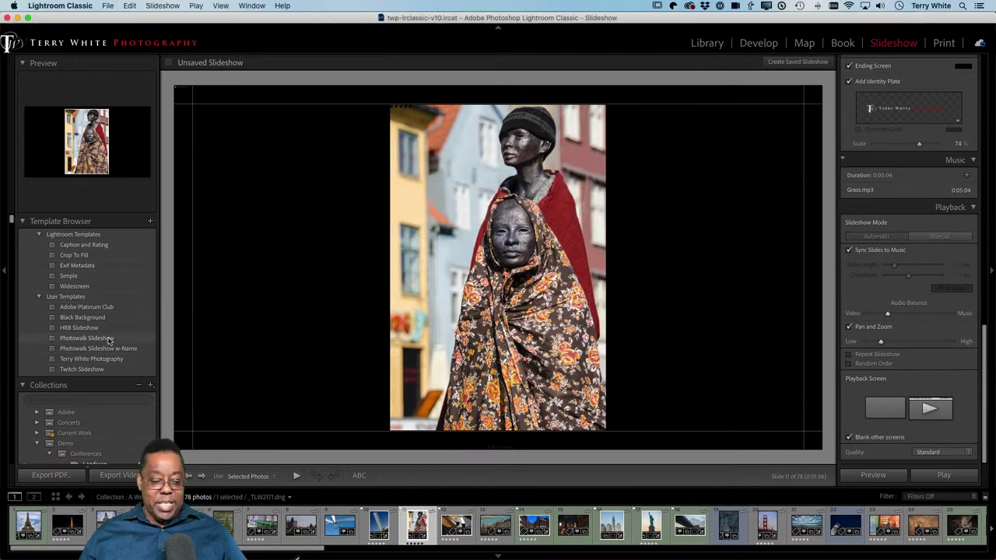
click(104, 360)
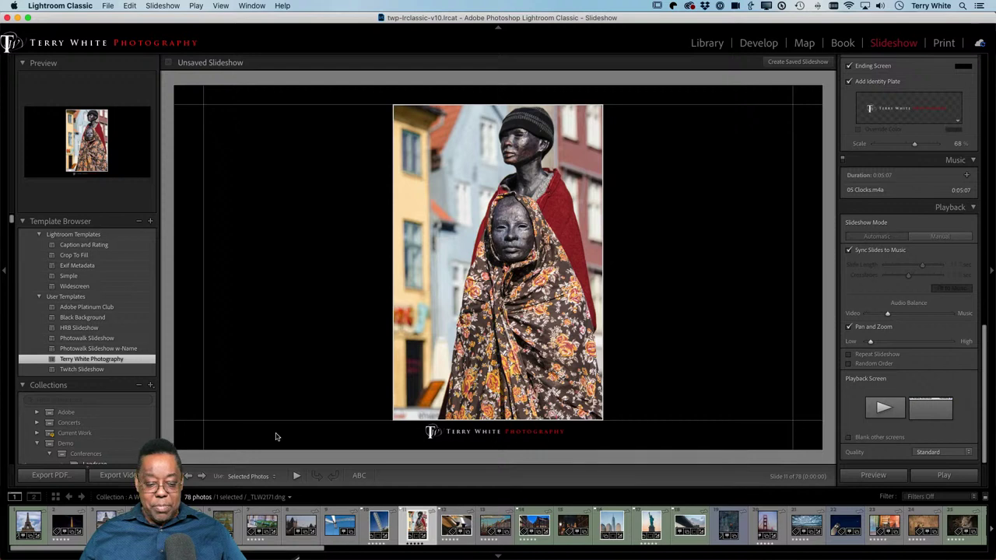
click(297, 475)
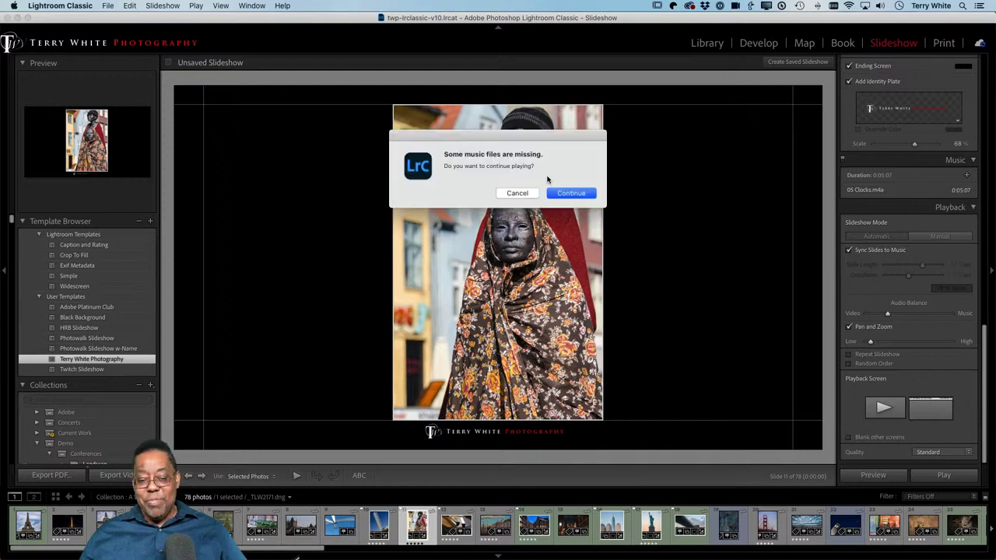
click(574, 193)
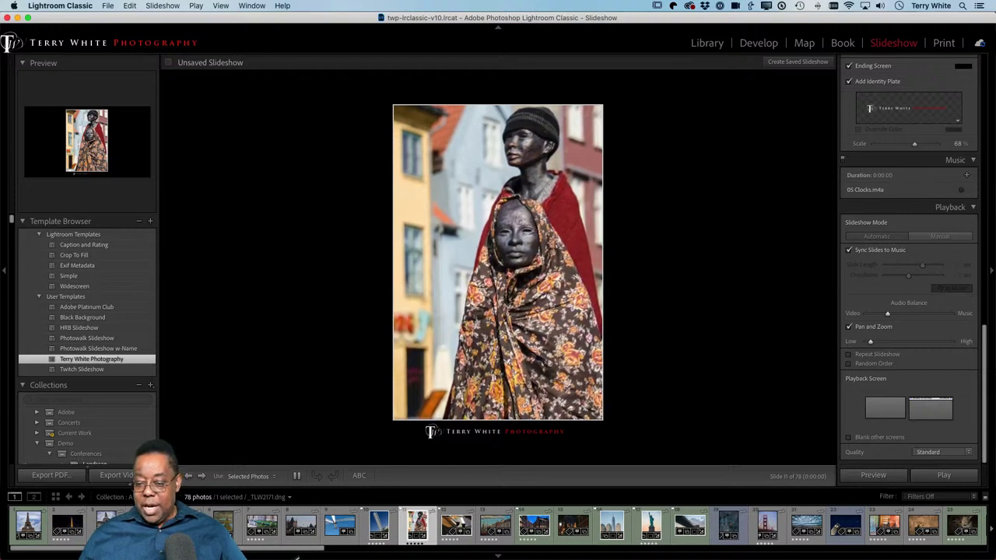
Turn off Sync Slides to Music, set the slide length to 3.0 seconds, and preview the slideshow again despite the missing music.
click(882, 250)
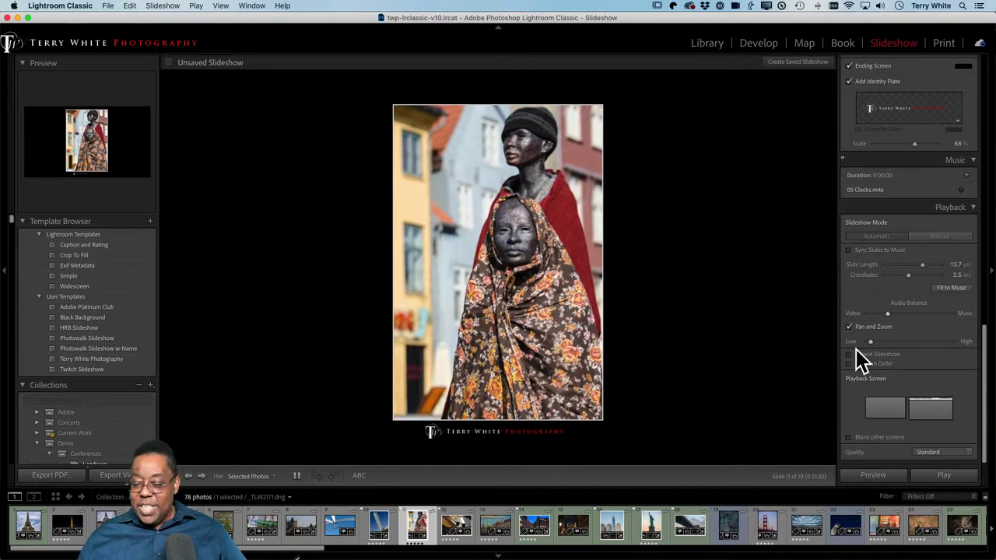
drag(921, 265, 891, 267)
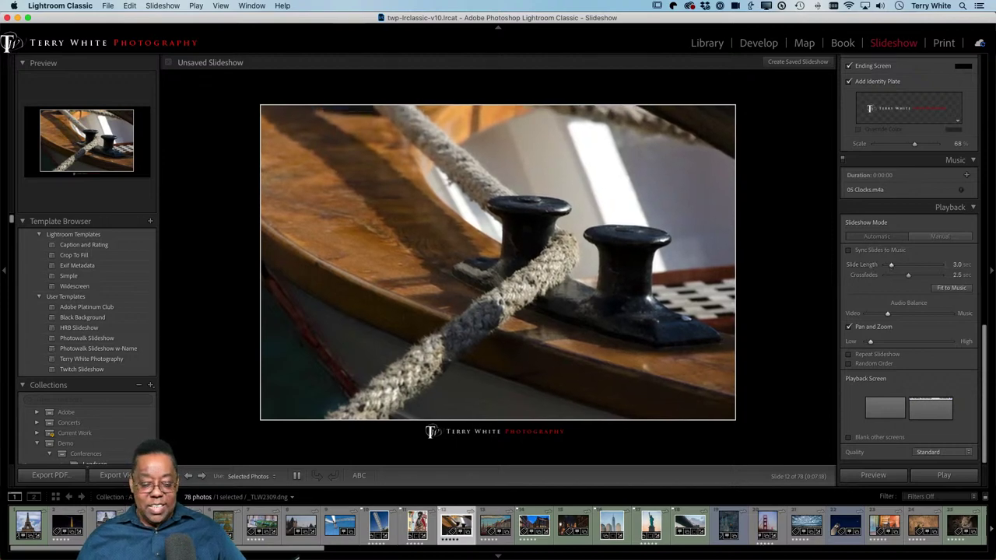
click(296, 475)
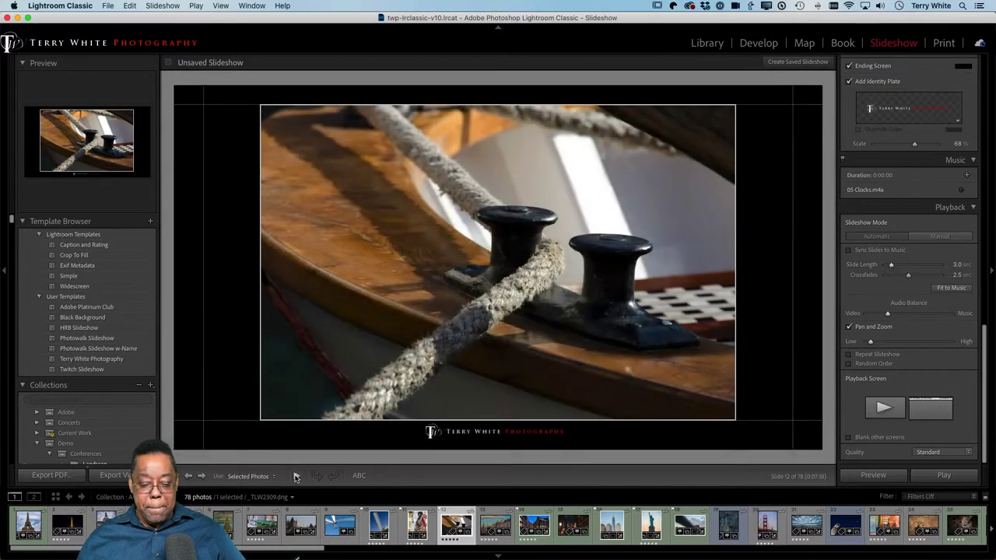
click(296, 475)
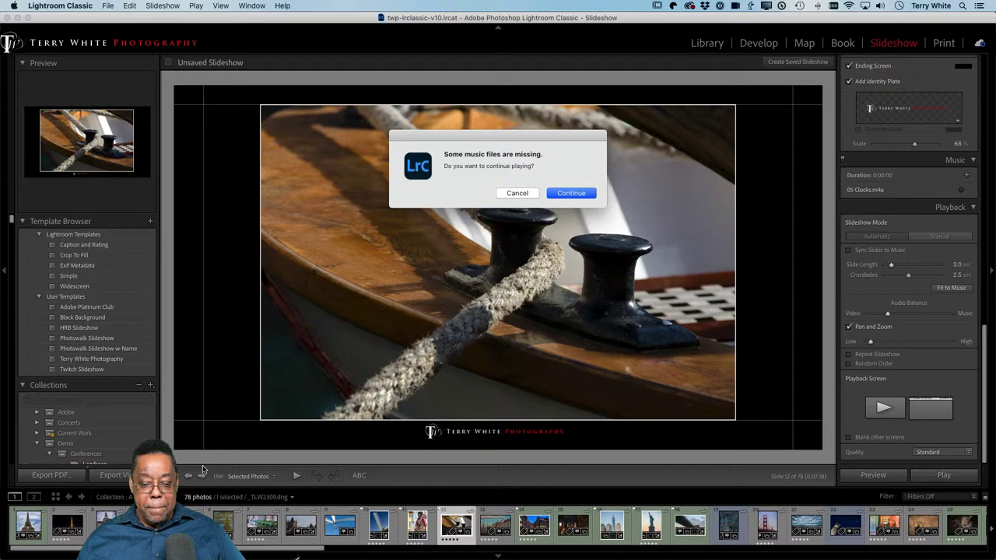
click(570, 193)
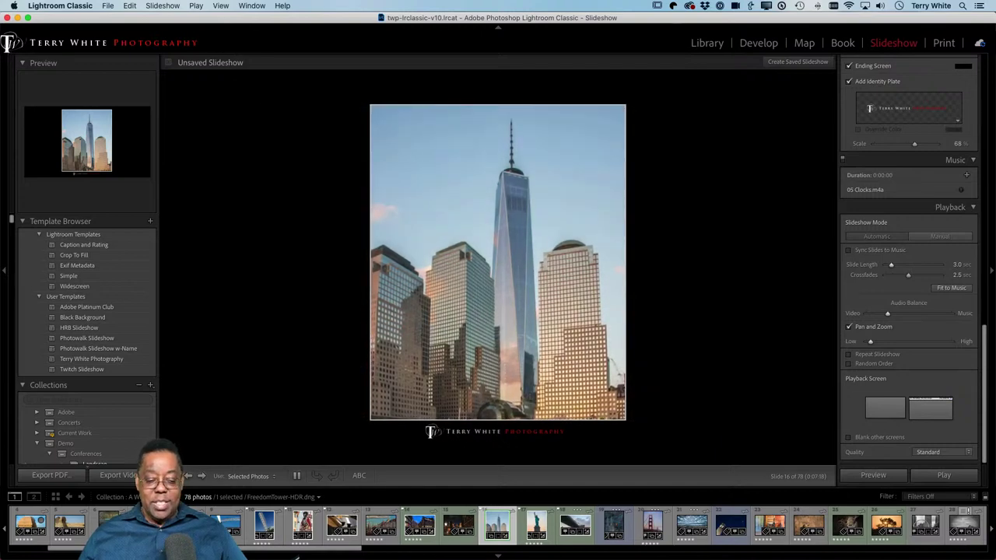
click(459, 424)
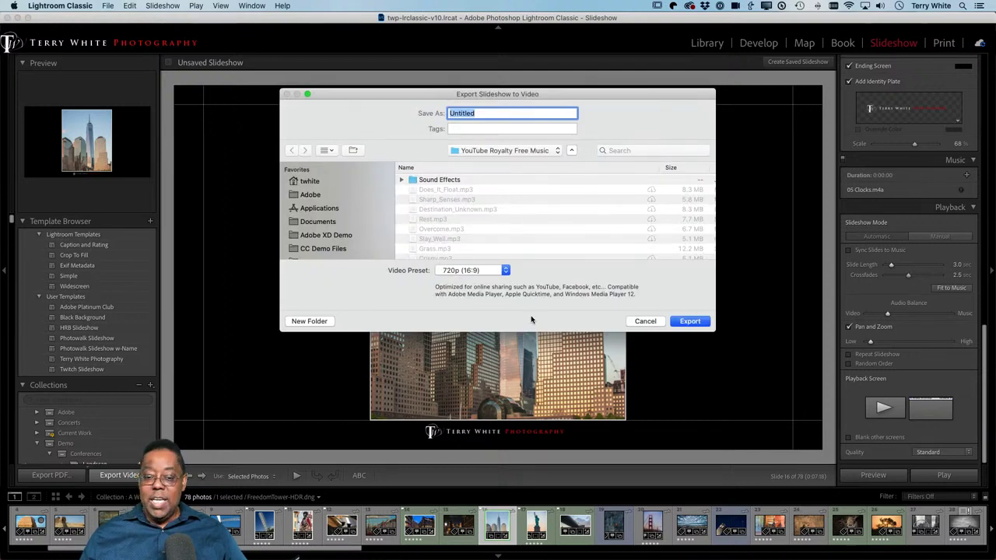
Set up a 1080p (16:9) video export named World Traveler Slideshow on the Desktop, and cancel it.
click(451, 273)
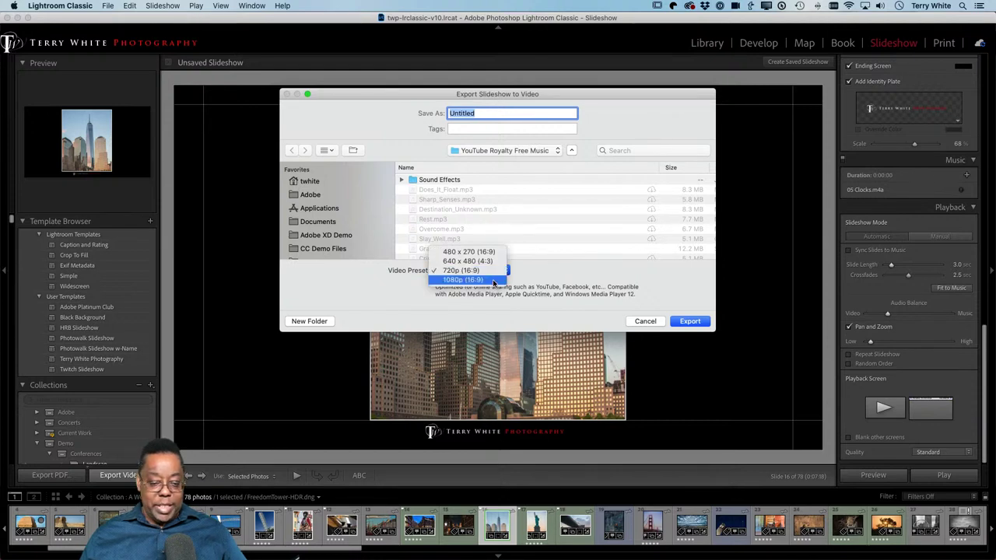
click(491, 280)
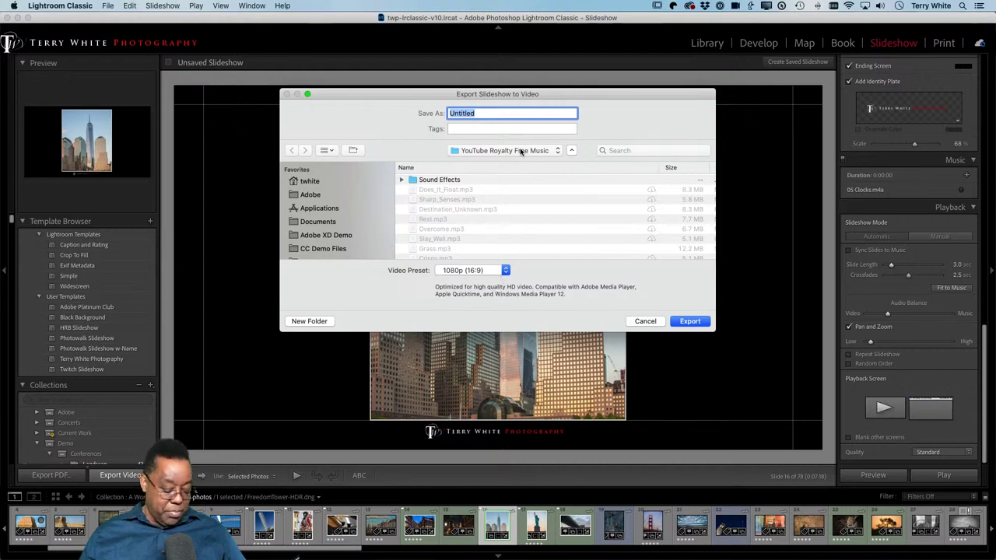
key(super+shift+d)
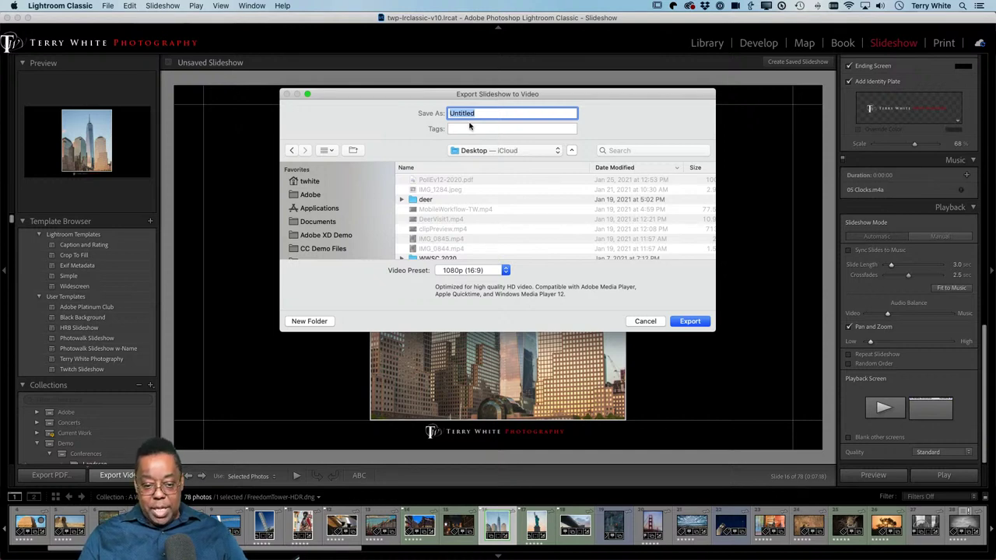
text(World Travelr)
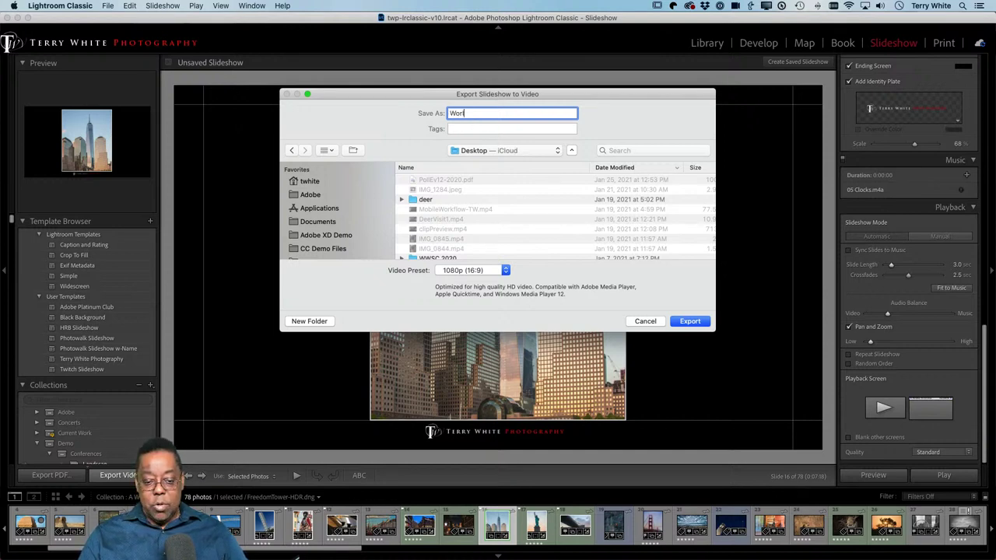
key(BackSpace)
key(BackSpace)
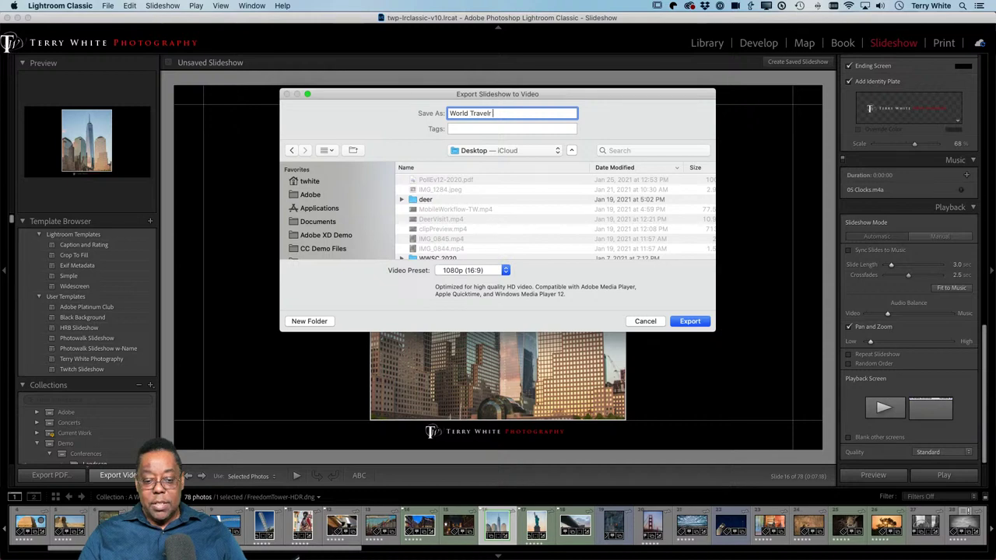
text(ler Slide)
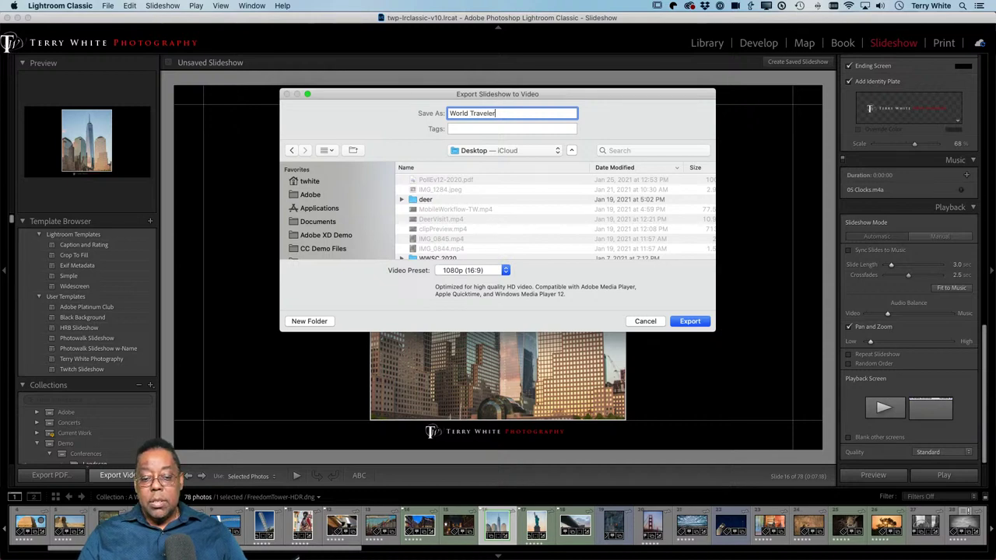
text(show)
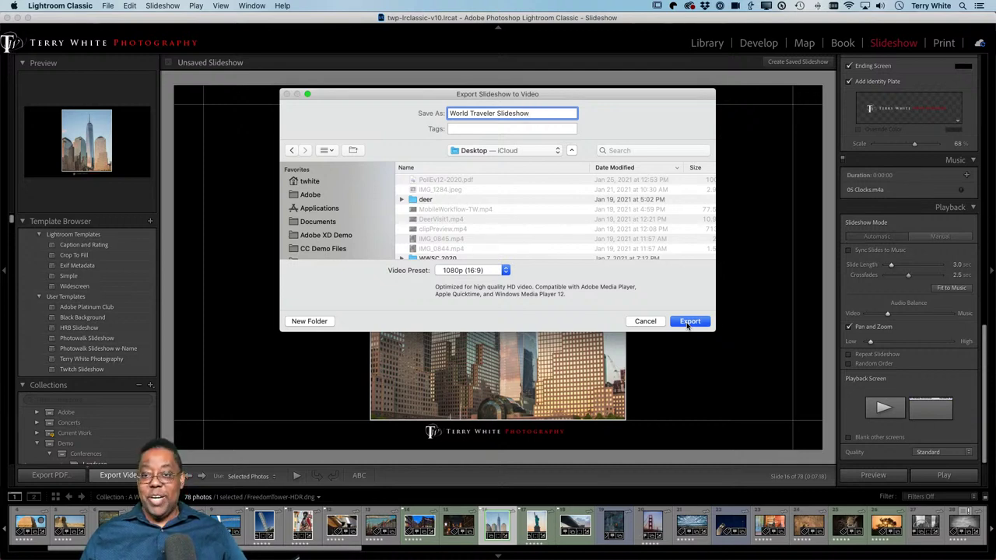
click(650, 323)
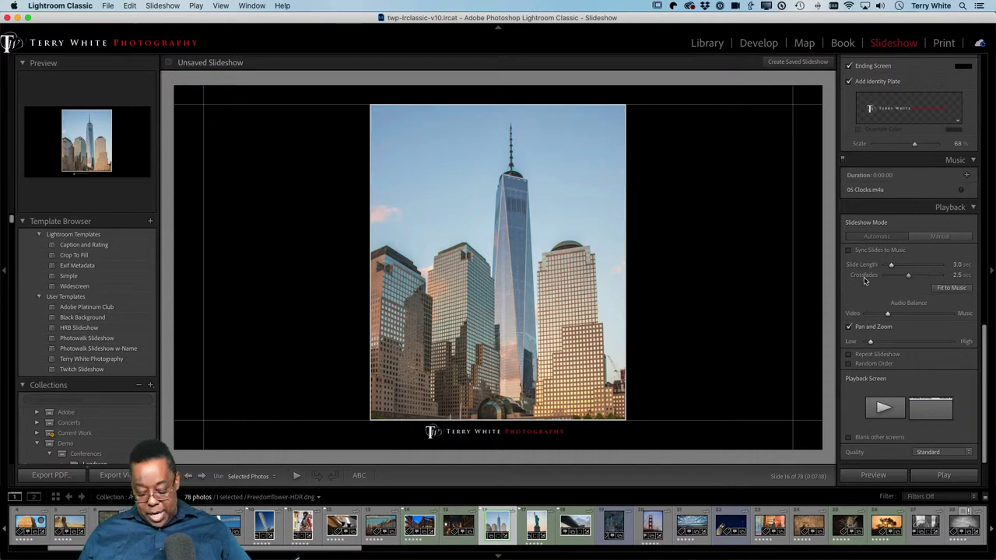
Return to the Library grid of the A World Traveler collection and switch to the Print module.
key(g)
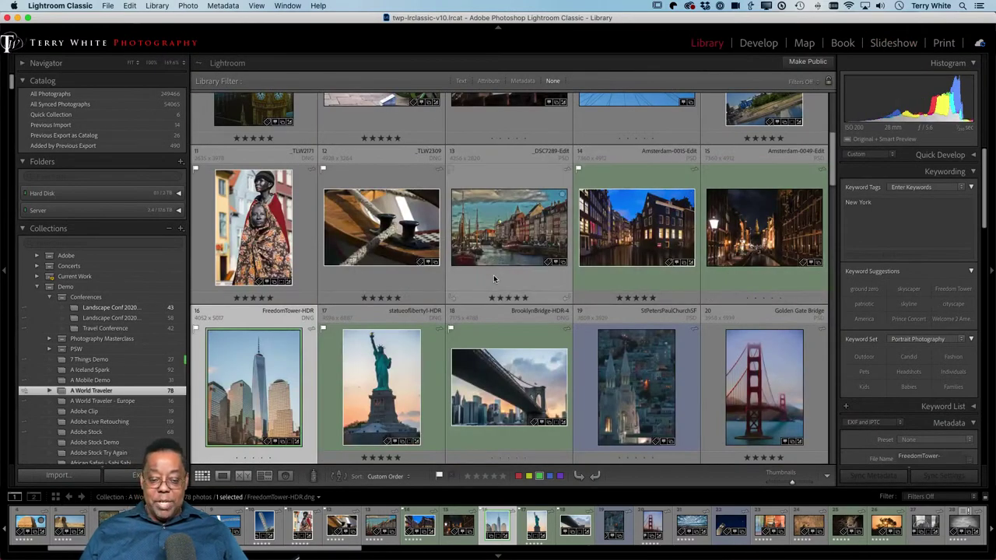
scroll(507, 255, up, 2)
scroll(507, 255, up, 3)
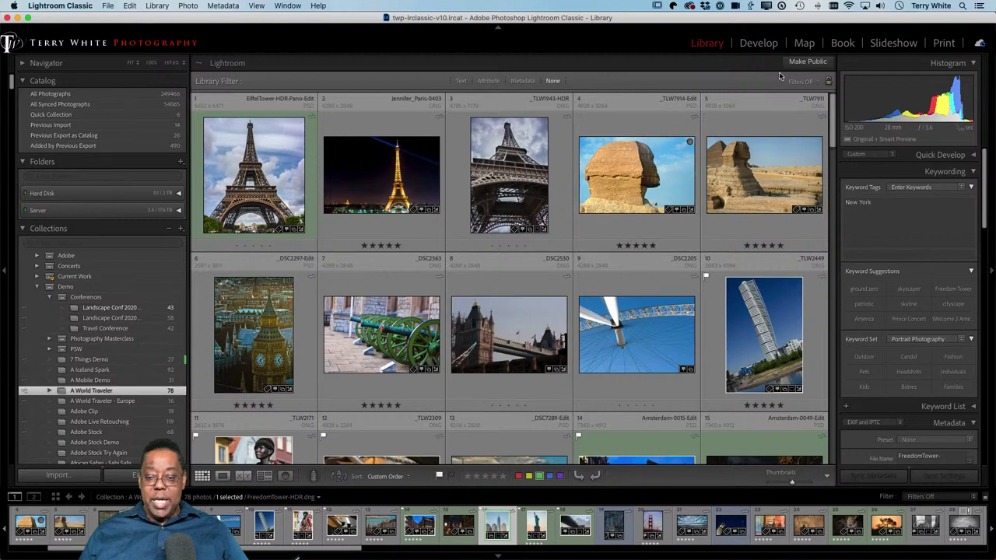
click(947, 45)
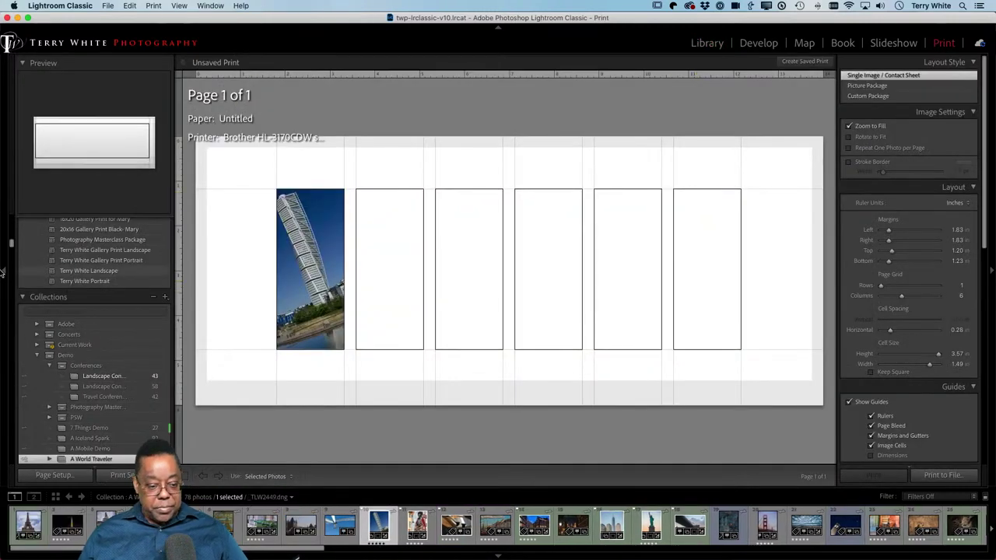
Apply the (1) 8 x 10 print template and preview it with different single photos from the collection.
scroll(76, 266, up, 10)
scroll(76, 267, up, 5)
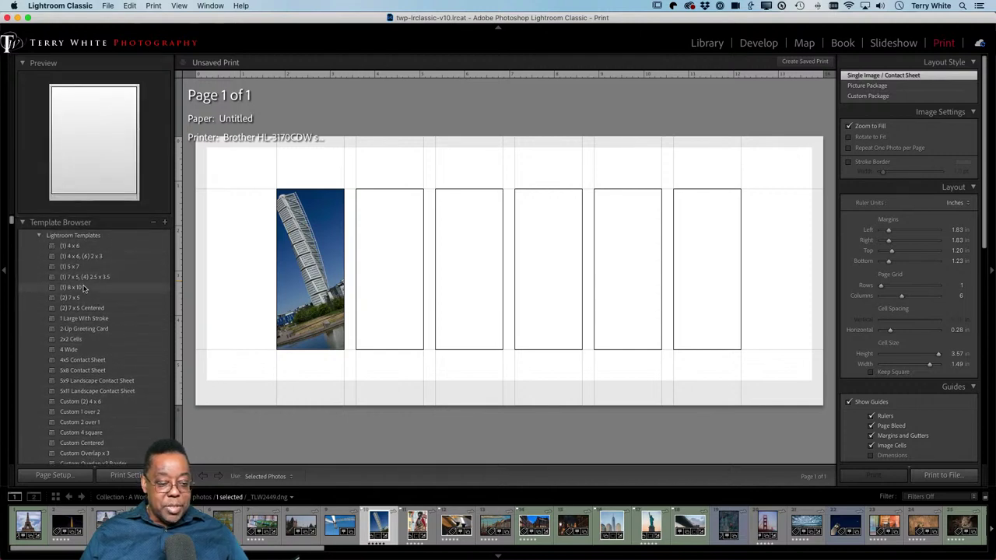
click(84, 288)
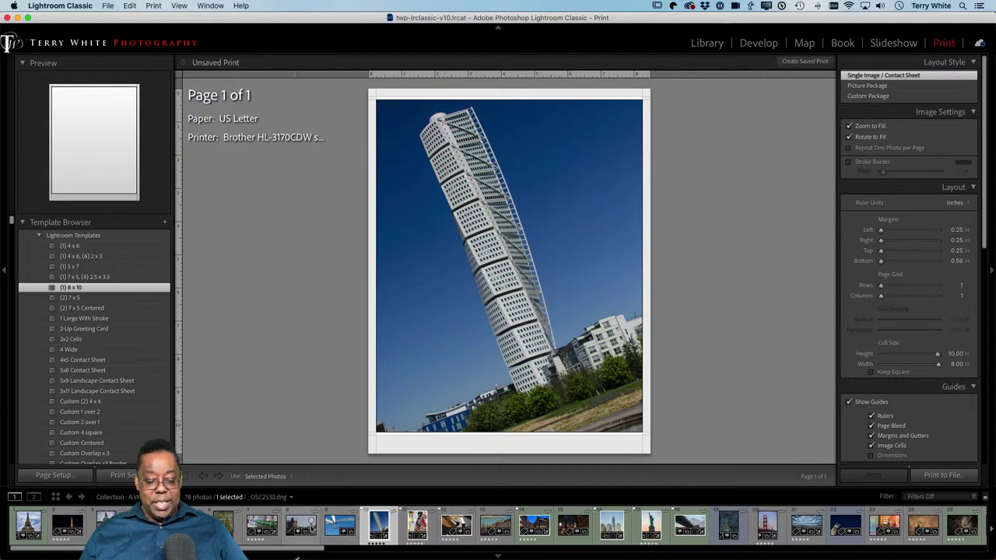
click(338, 527)
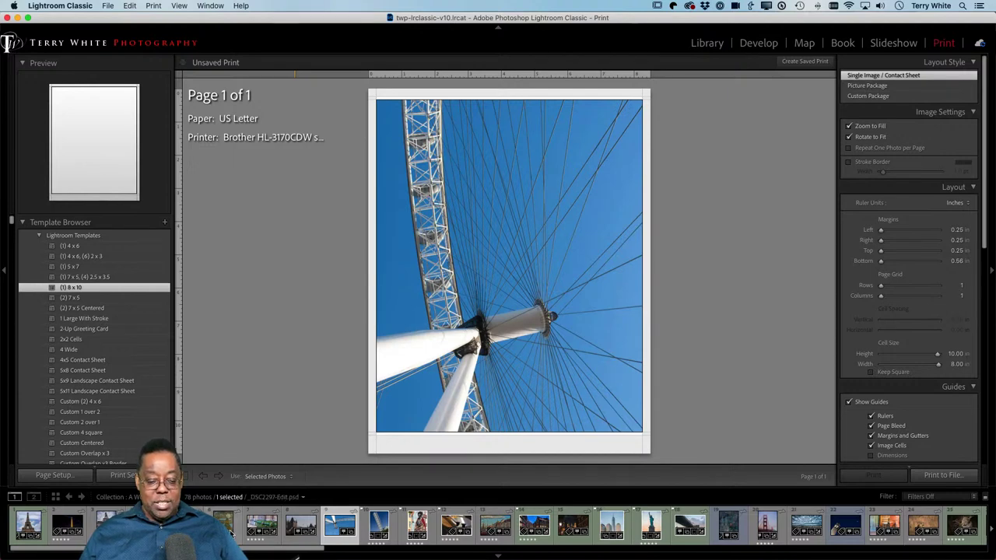
click(379, 526)
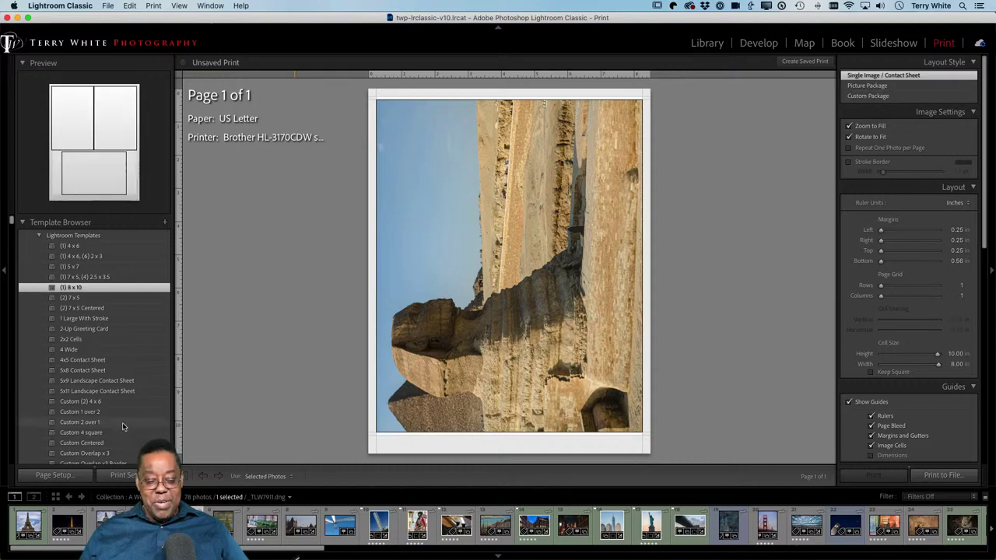
Try the Fine Art Mat template, and fill the Triptych template with the Sphinx, Big Ben and cannon photos.
scroll(121, 420, down, 1)
scroll(116, 404, down, 3)
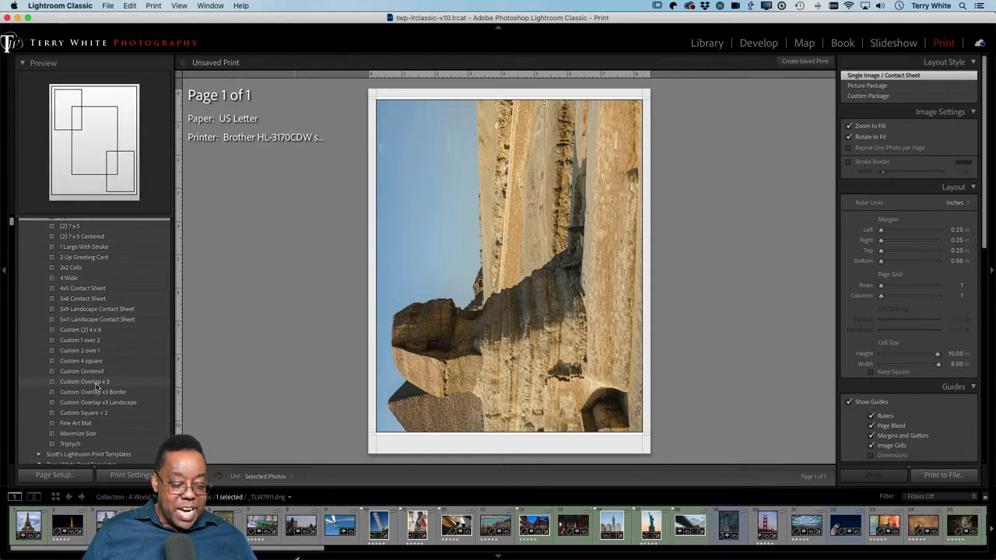
click(90, 424)
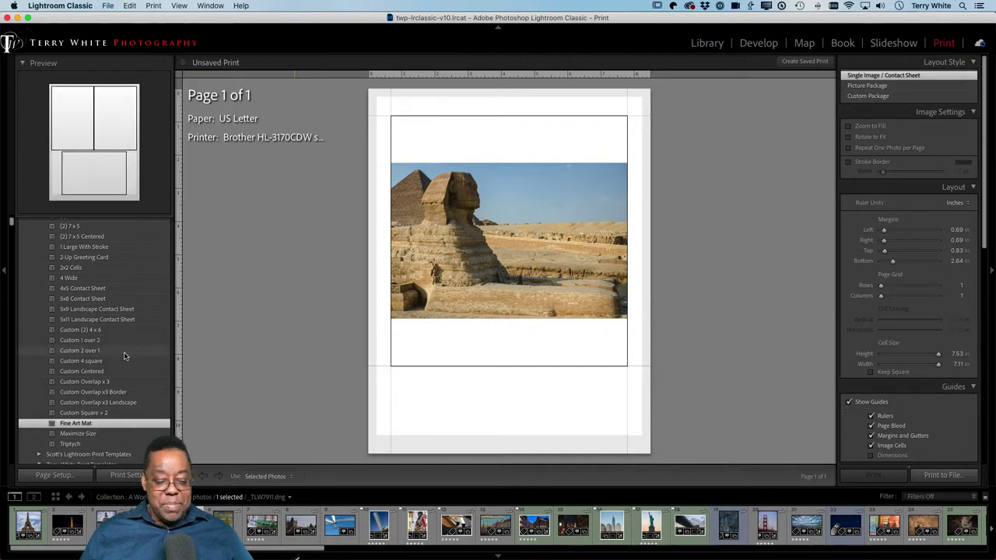
click(76, 443)
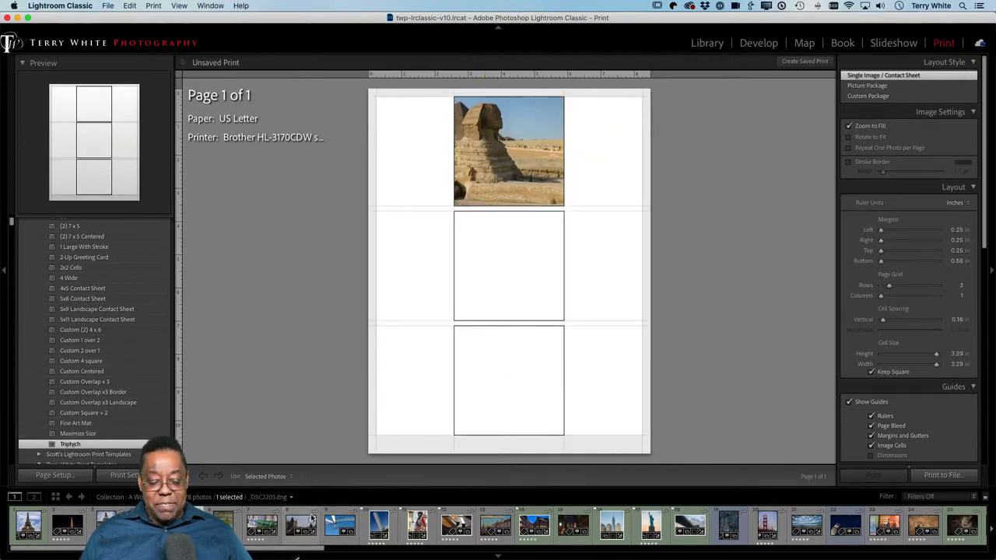
shift+click(263, 525)
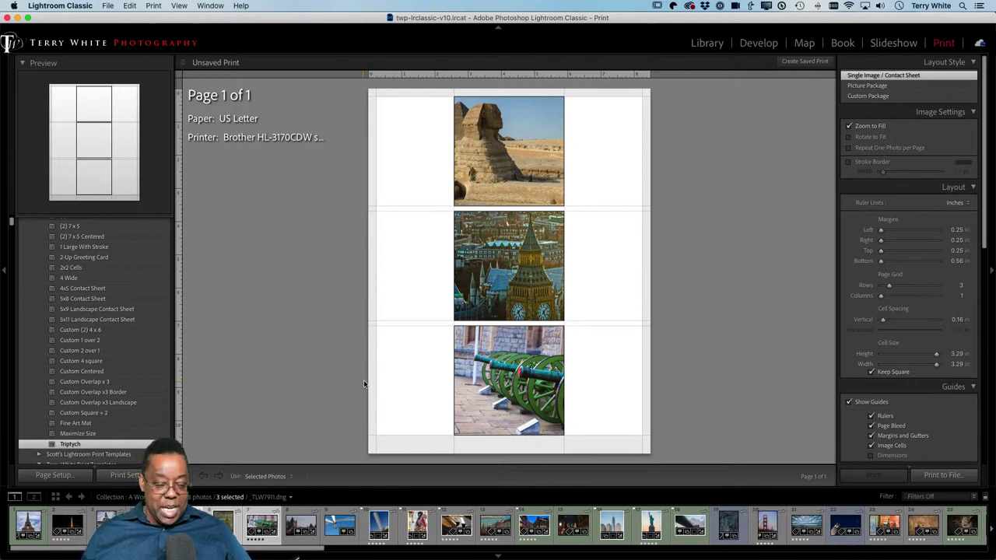
Apply the 3up Wide template from the photographer's own print templates.
scroll(113, 395, down, 3)
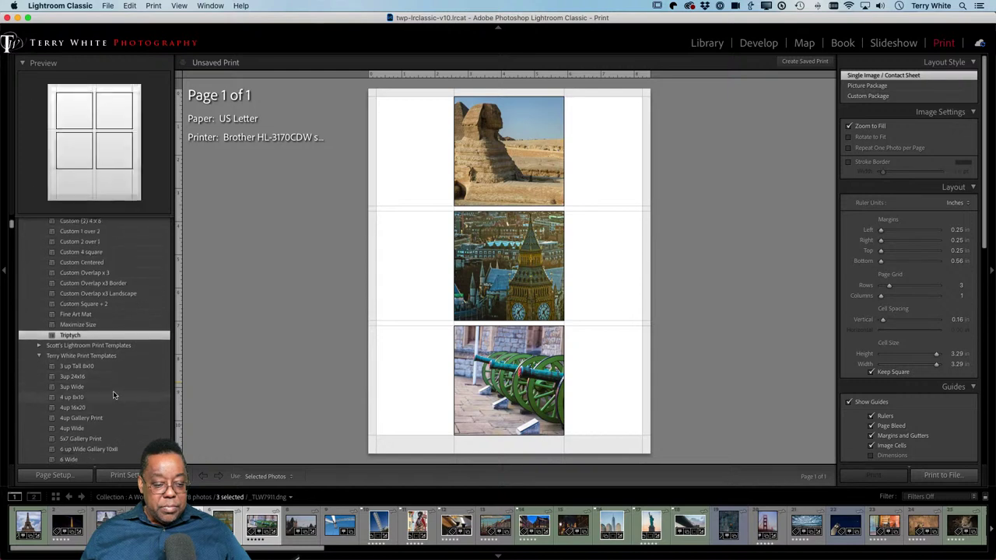
scroll(113, 391, down, 10)
scroll(88, 336, up, 2)
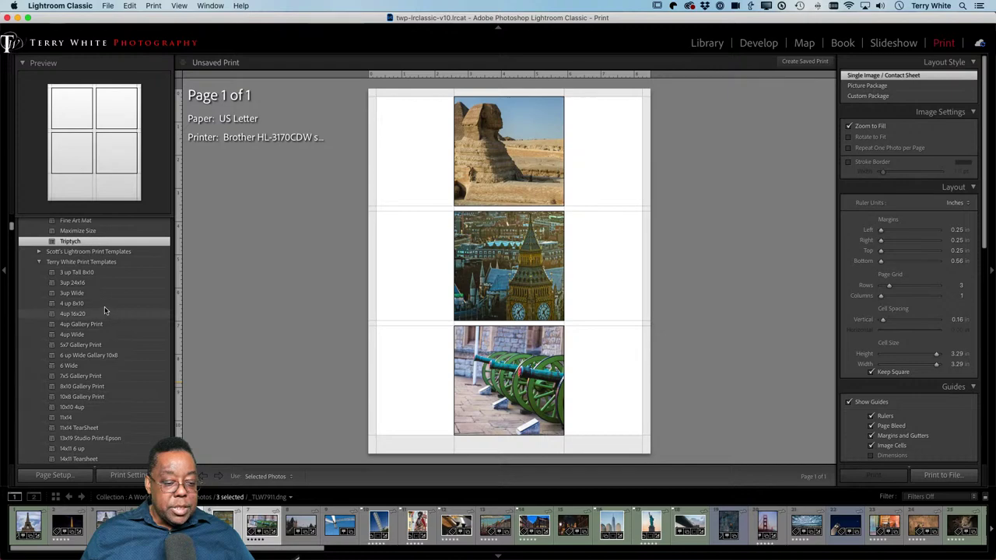
click(90, 296)
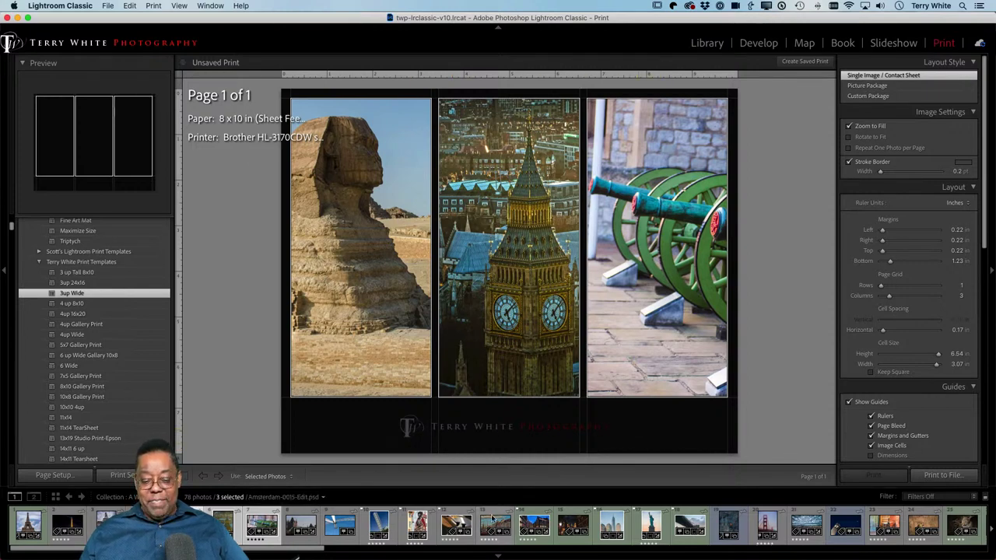
Fill the three cells with the observation wheel, twisted tower and living statues photos, and reposition the tower within the middle cell.
click(417, 526)
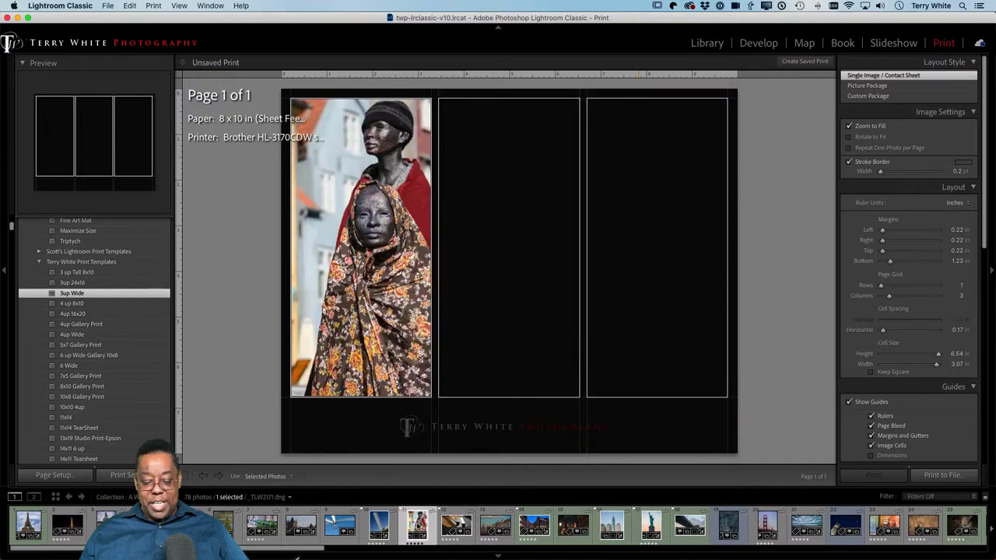
shift+click(336, 521)
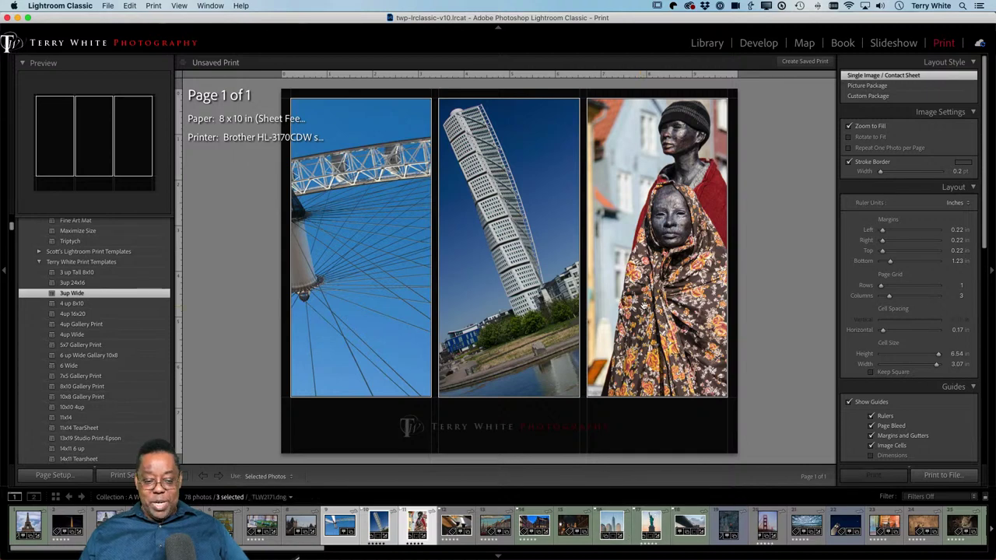
drag(516, 297, 503, 297)
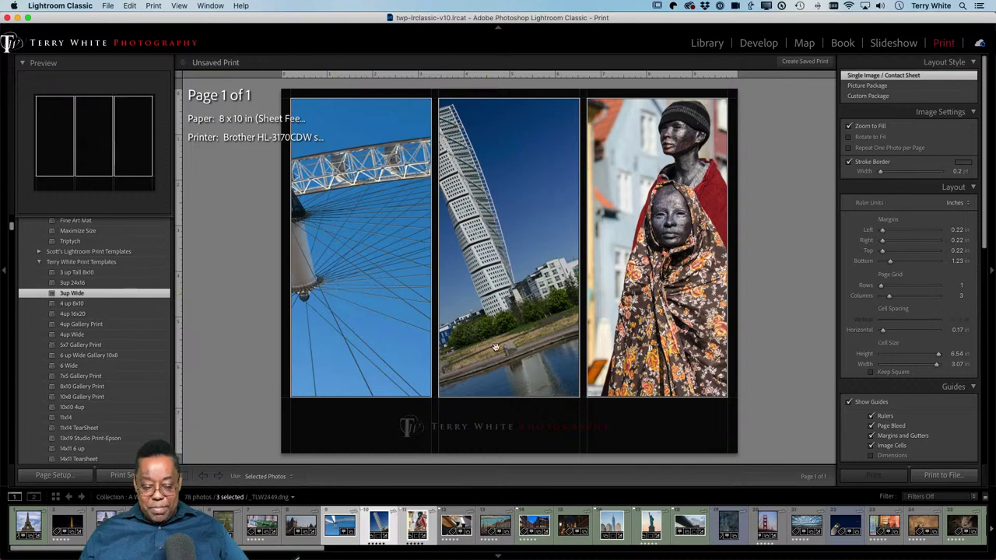
drag(496, 347, 509, 308)
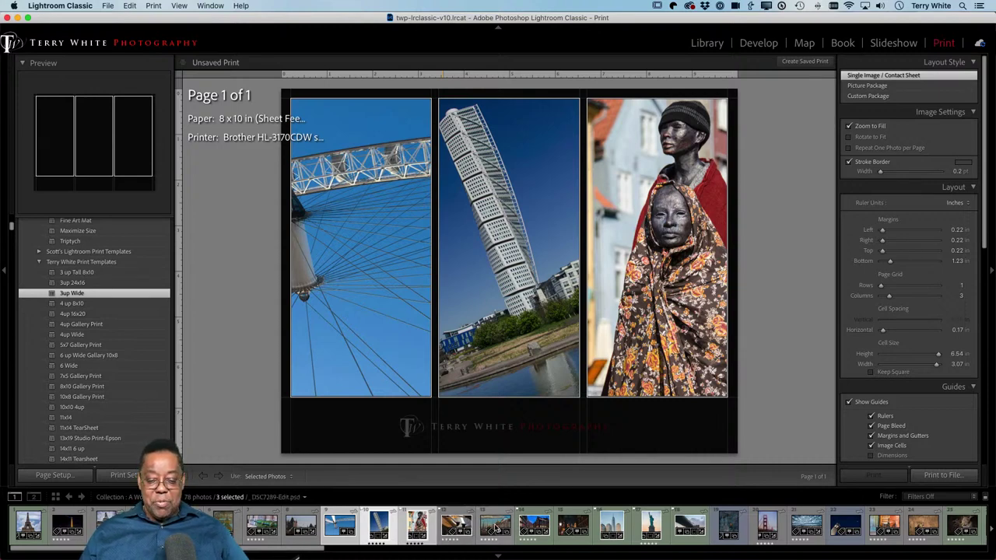
Fill the 3up Wide layout with the Freedom Tower, Statue of Liberty and Brooklyn Bridge photos, and review the Print Job settings.
click(614, 527)
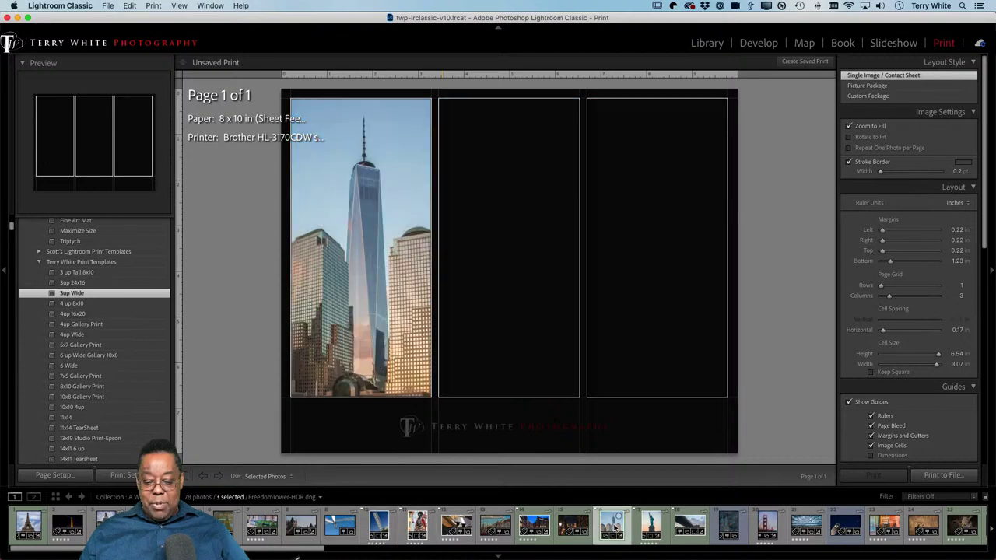
shift+click(692, 527)
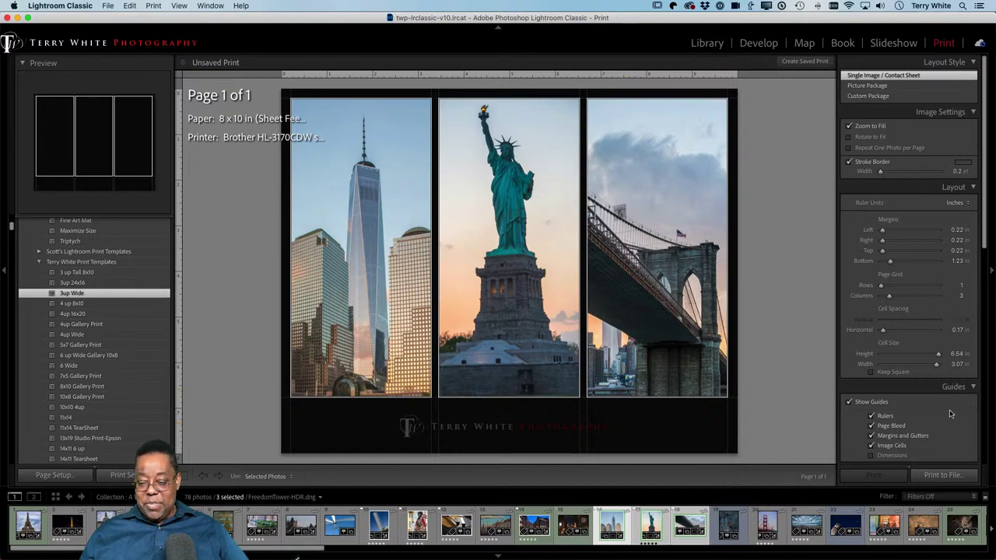
scroll(948, 413, down, 15)
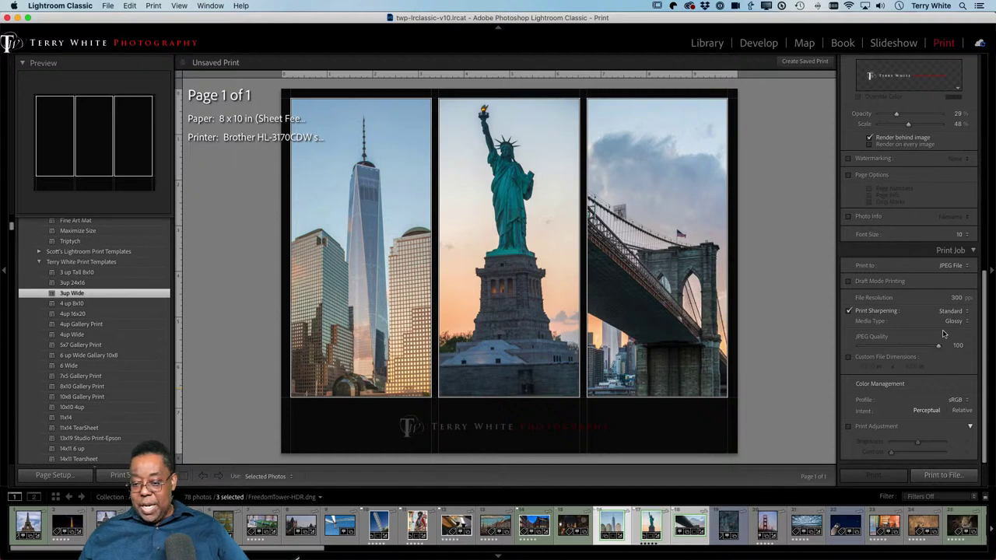
Keep the print output set to JPEG File and save the New York layout to the Desktop as MasterclassPrint.
click(950, 266)
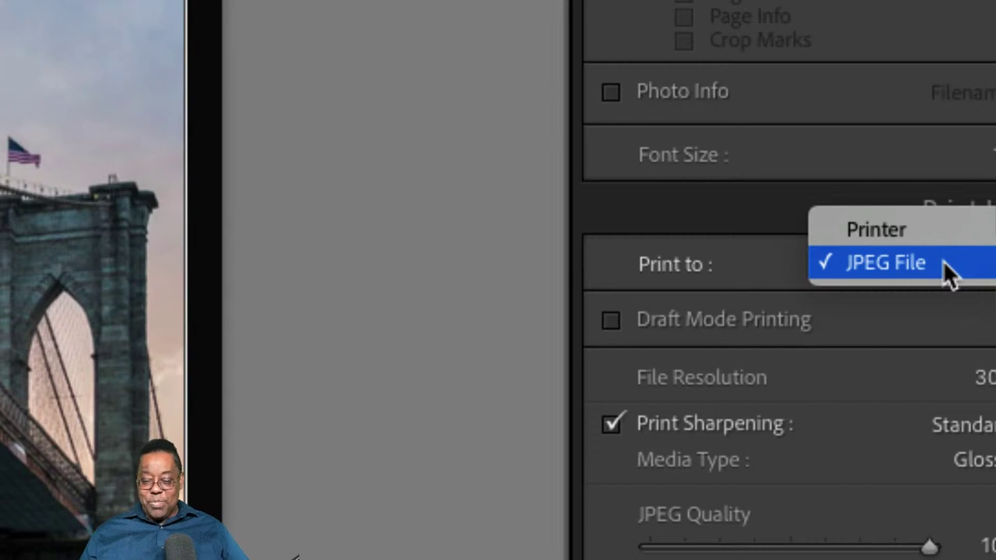
click(942, 261)
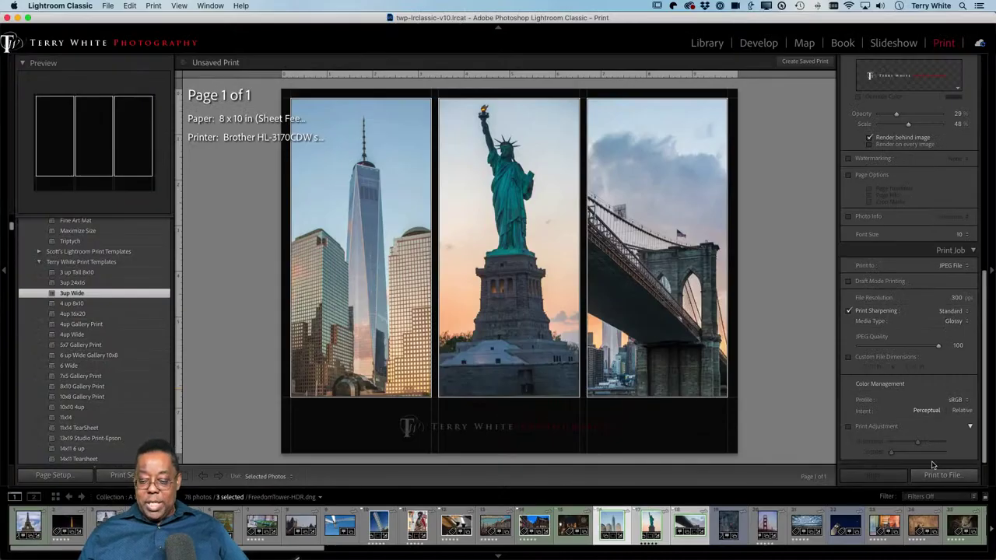
click(932, 477)
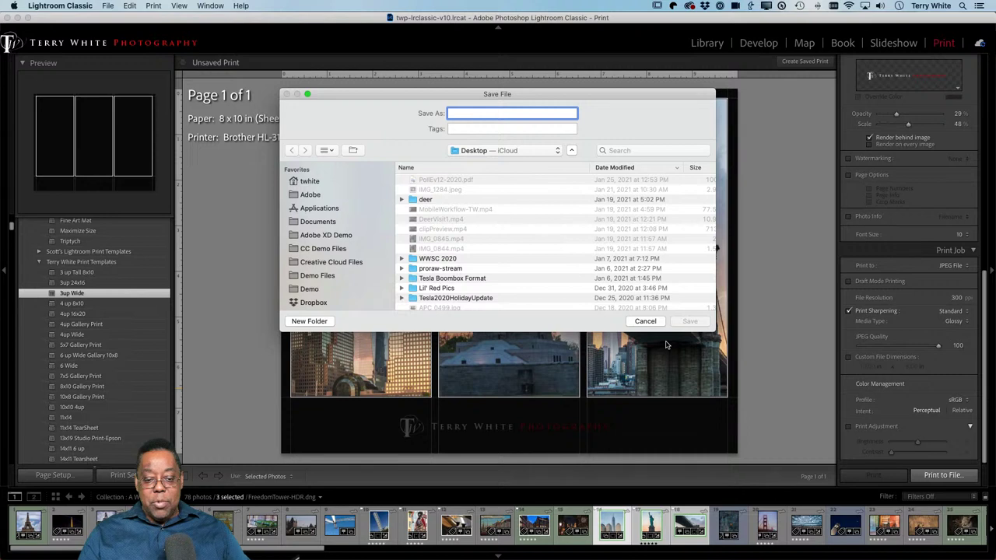
text(MasterclassPrint)
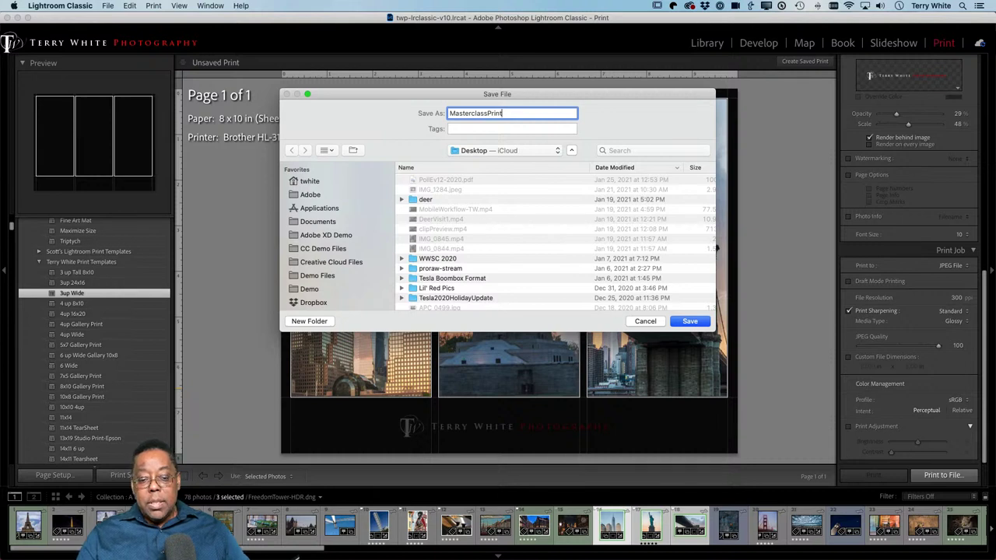
key(Return)
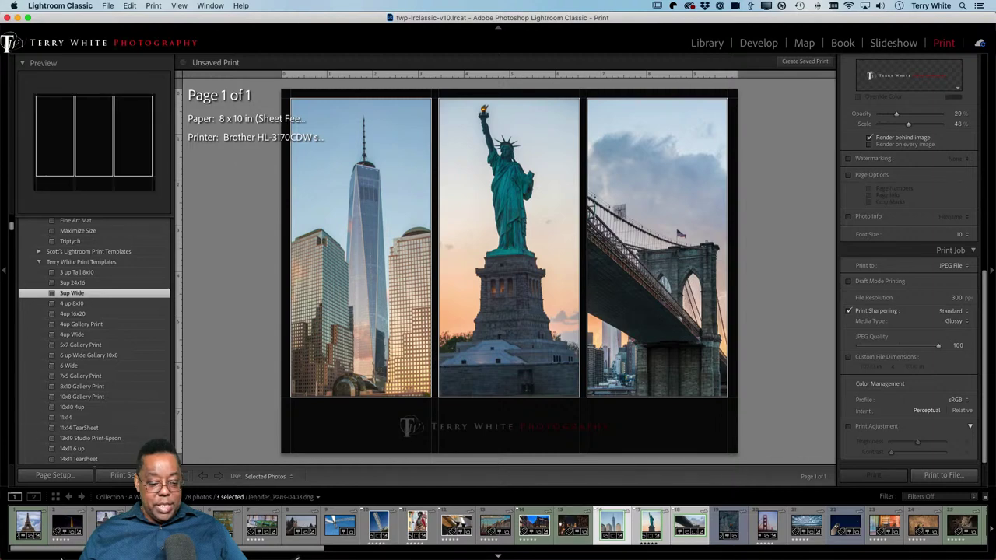
Switch to Finder and list the Desktop files by date modified, newest first.
mouse_move(61, 557)
click(18, 535)
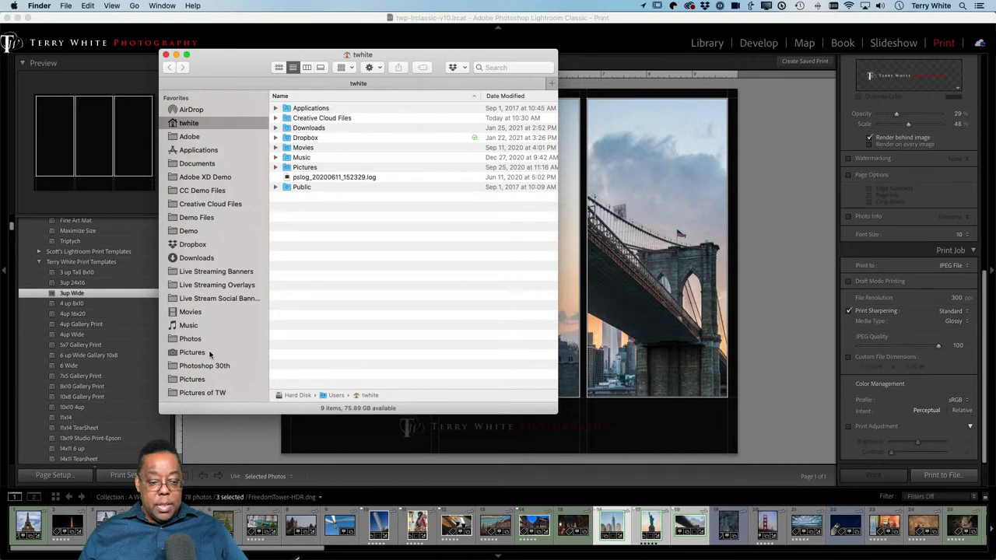
scroll(210, 355, down, 8)
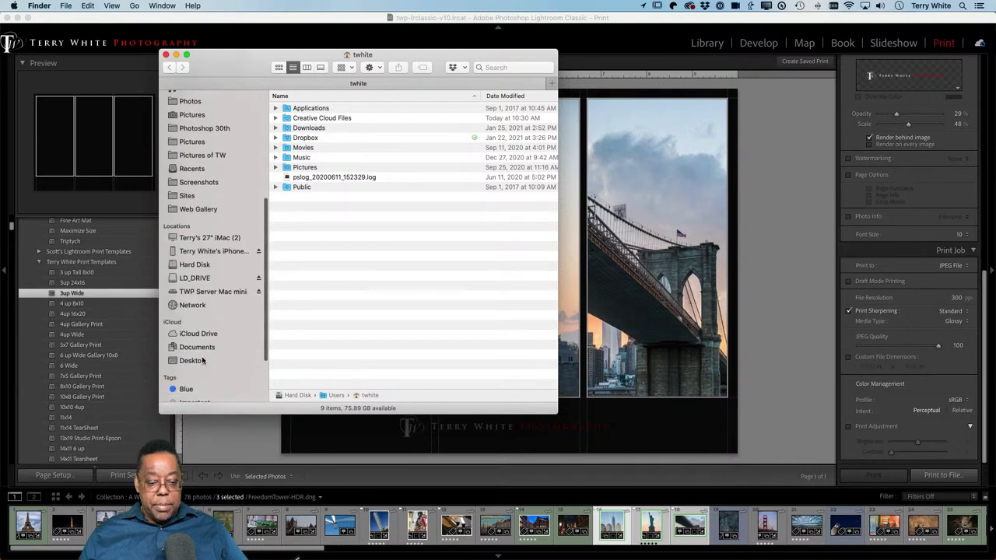
click(202, 360)
scroll(345, 122, down, 5)
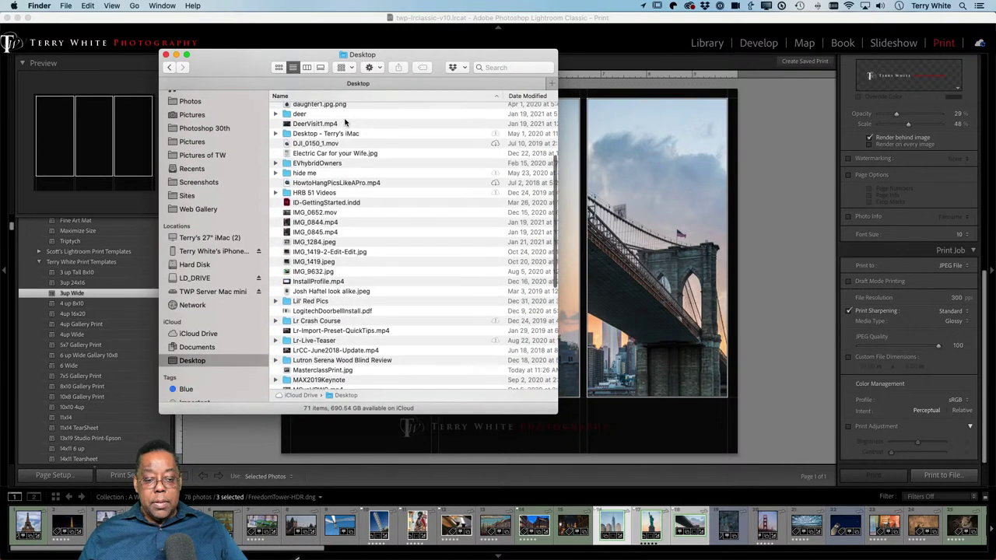
scroll(345, 123, up, 5)
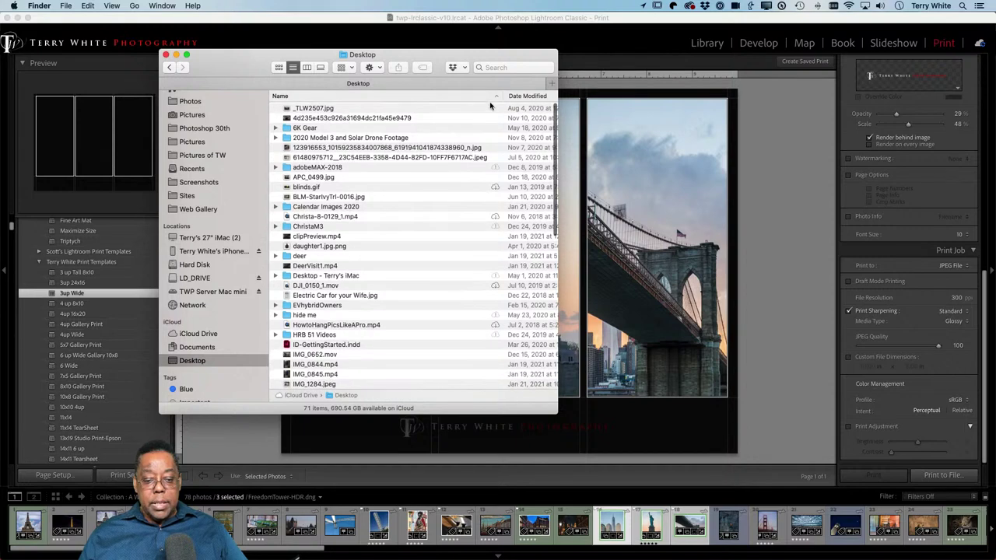
click(528, 96)
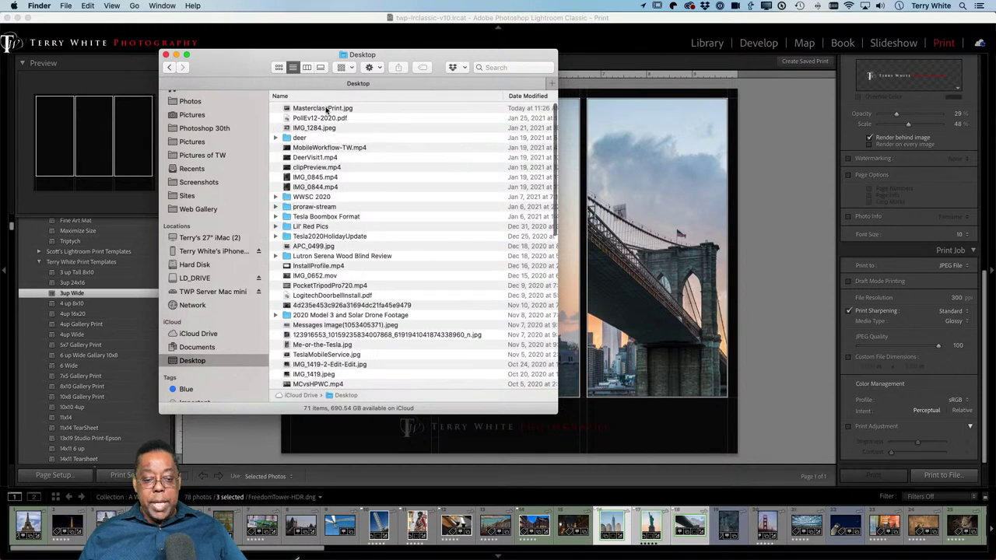
Preview the exported MasterclassPrint.jpg, close the preview, and return to Lightroom Classic.
click(326, 109)
key(space)
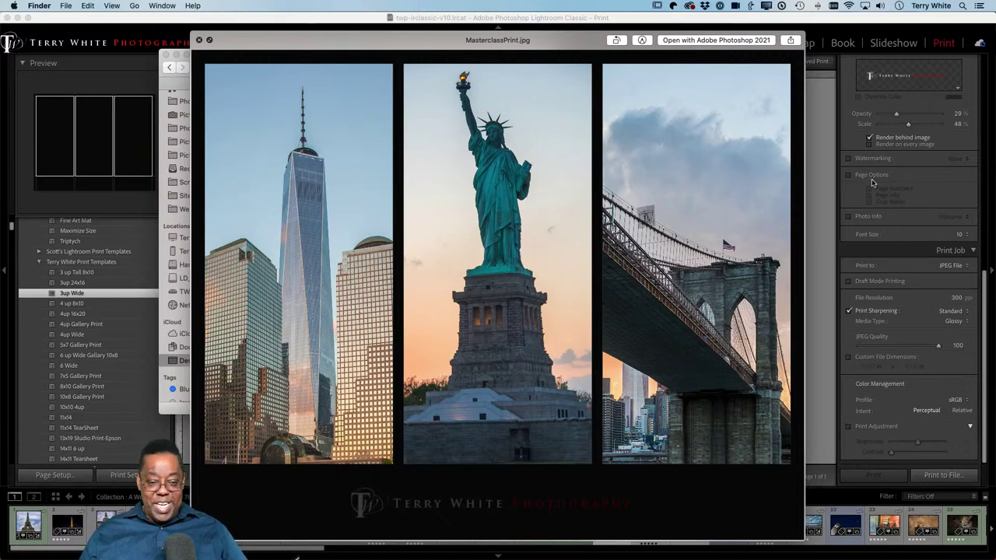
key(space)
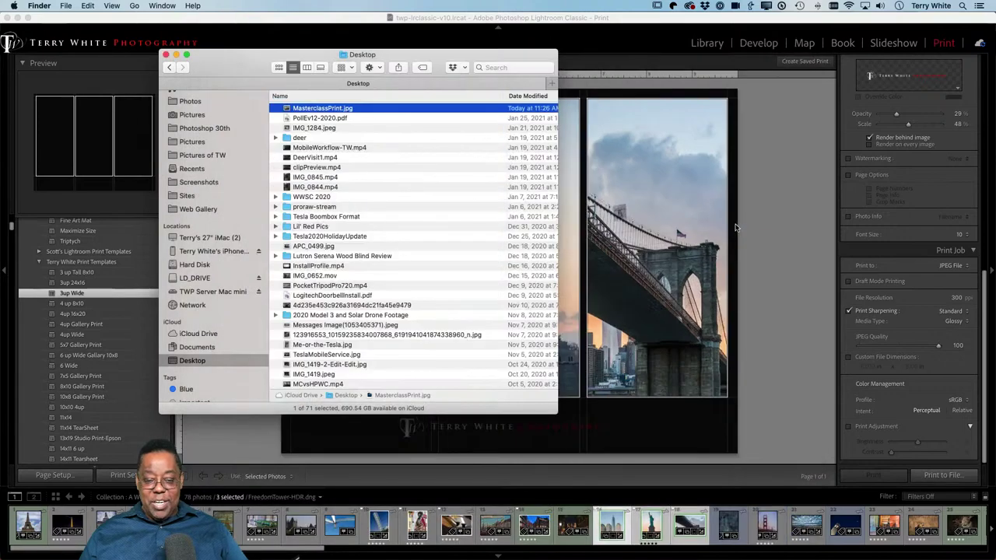
click(779, 183)
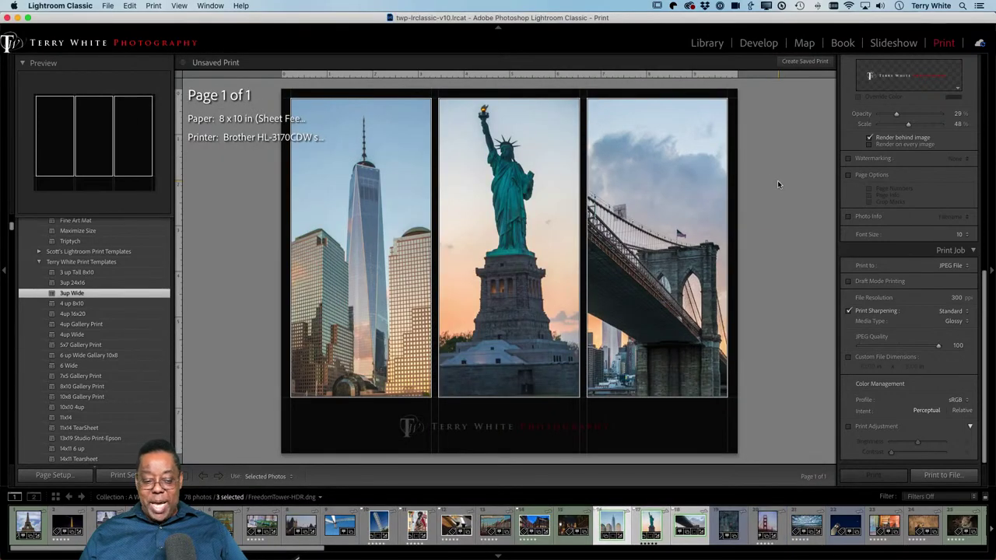
Select the seven consecutive photos from the harbor sailboats through the twin church spires and apply the 6 Wide print template.
click(491, 529)
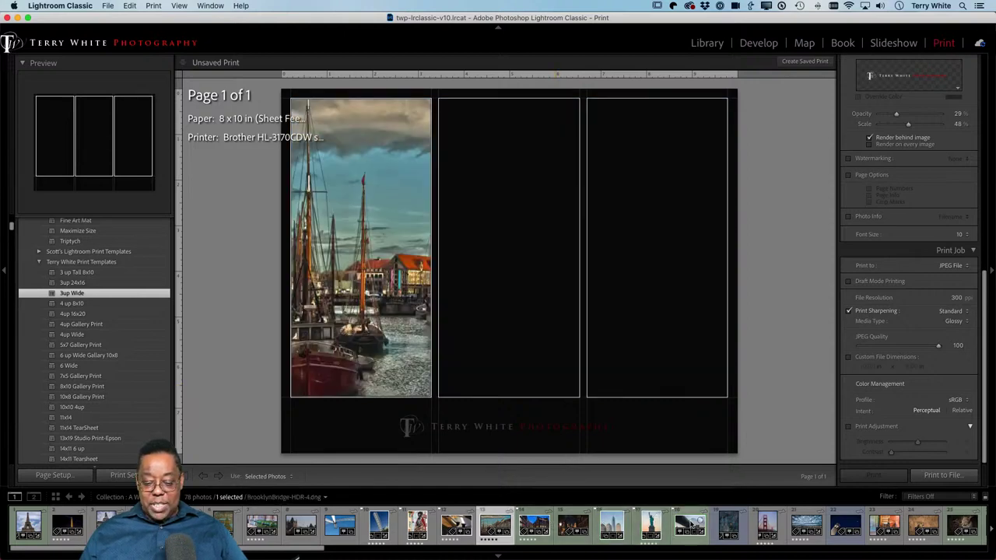
shift+click(725, 522)
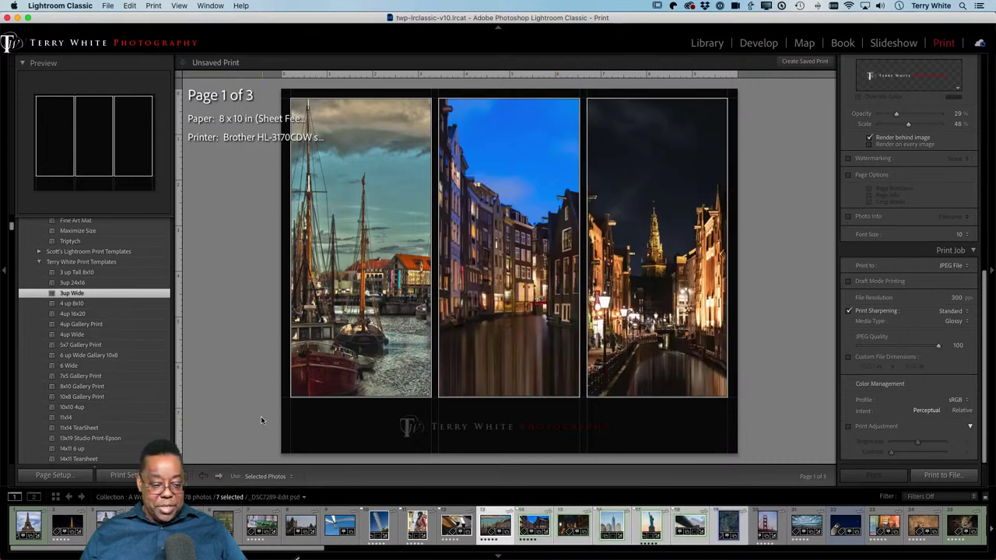
click(94, 367)
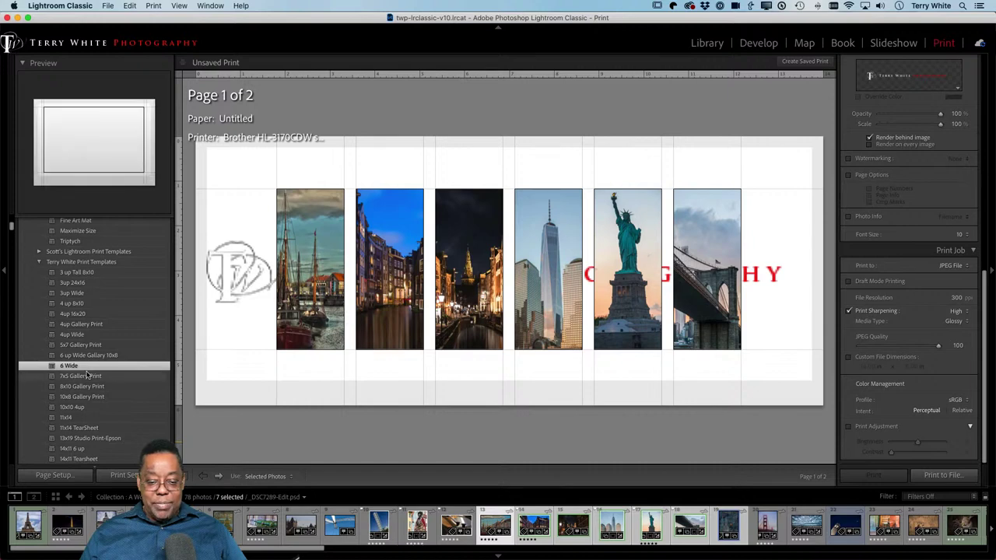
Move the identity plate below the six photos, scale it down to 34%, and center it under the row.
click(225, 280)
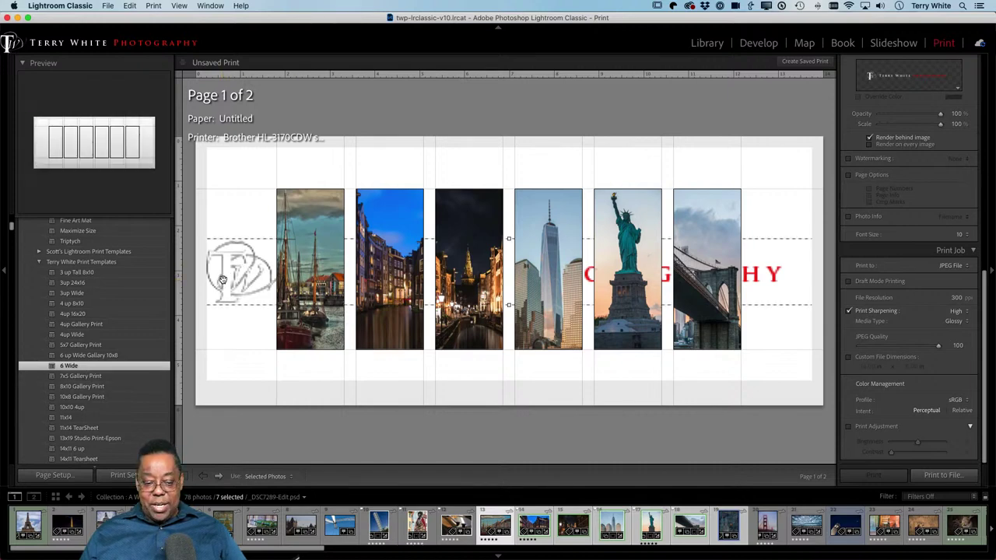
drag(223, 279, 222, 366)
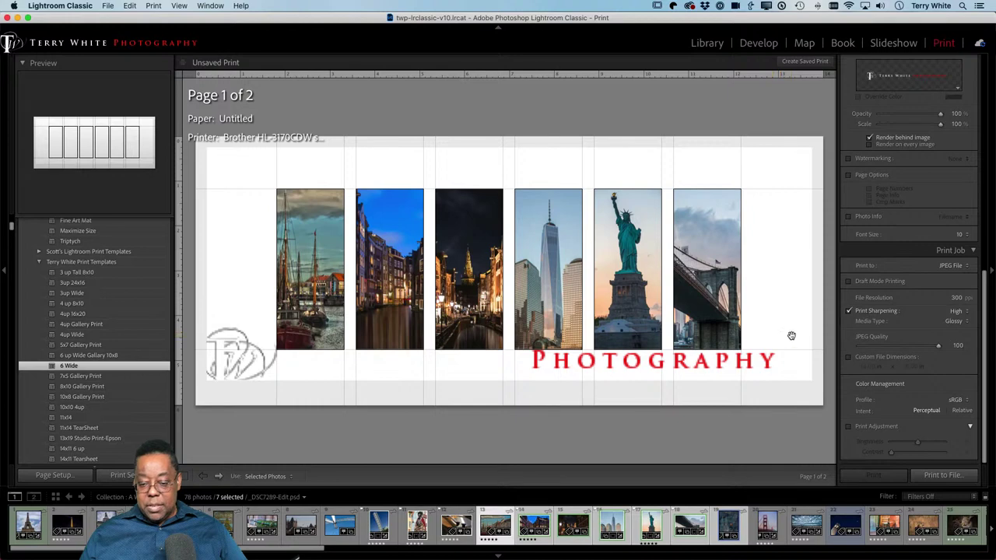
drag(806, 328, 737, 367)
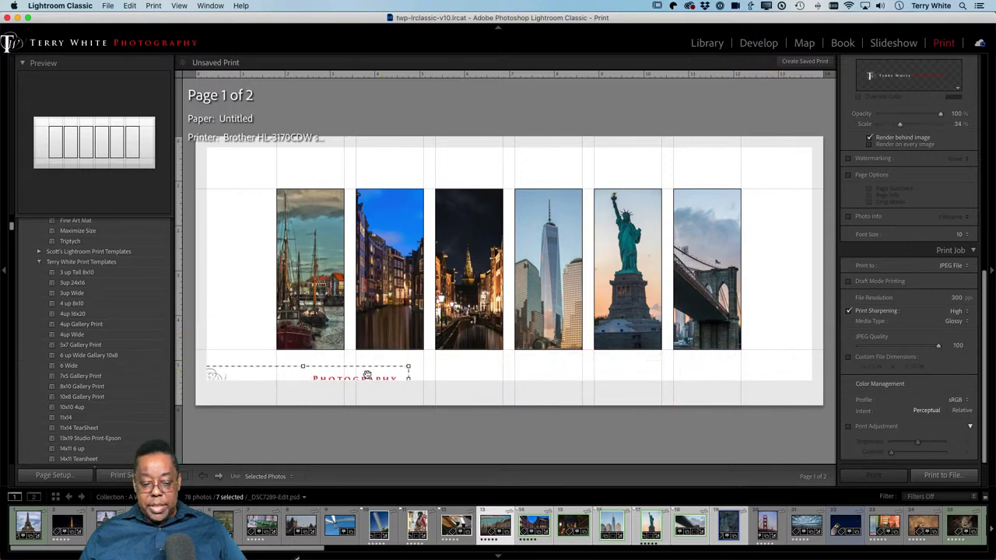
drag(312, 375, 453, 365)
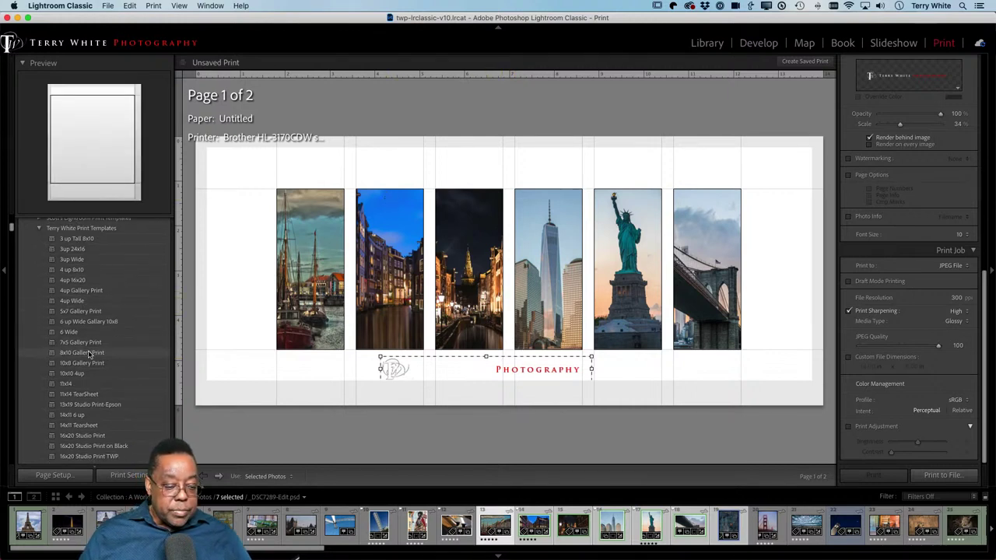
Try the TW 3 Square Large 10x8, TW 3 up Tall 8x10, TW 4up 8x10, TW 4up 16x20 and TW 4up Wide Black print templates.
scroll(90, 354, down, 5)
scroll(89, 354, down, 3)
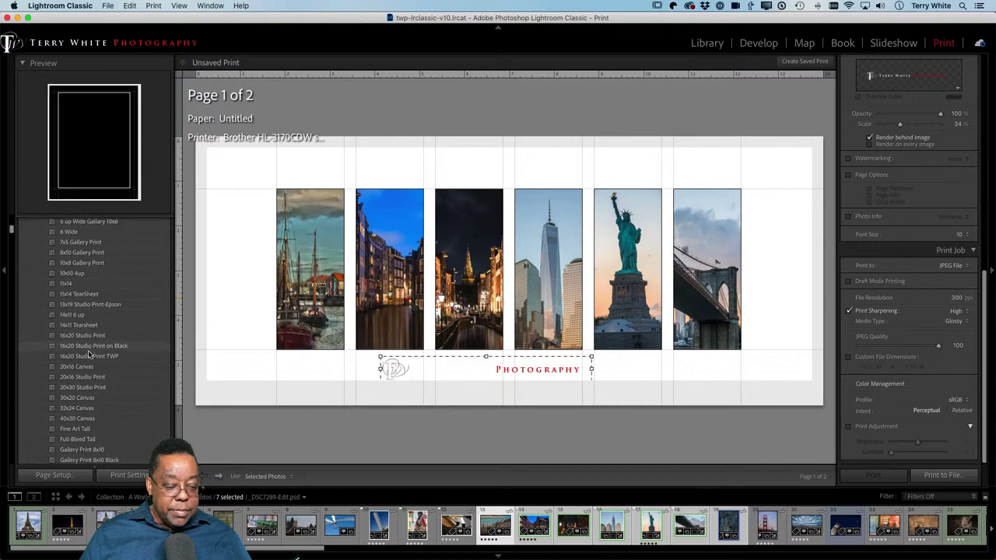
scroll(90, 355, down, 7)
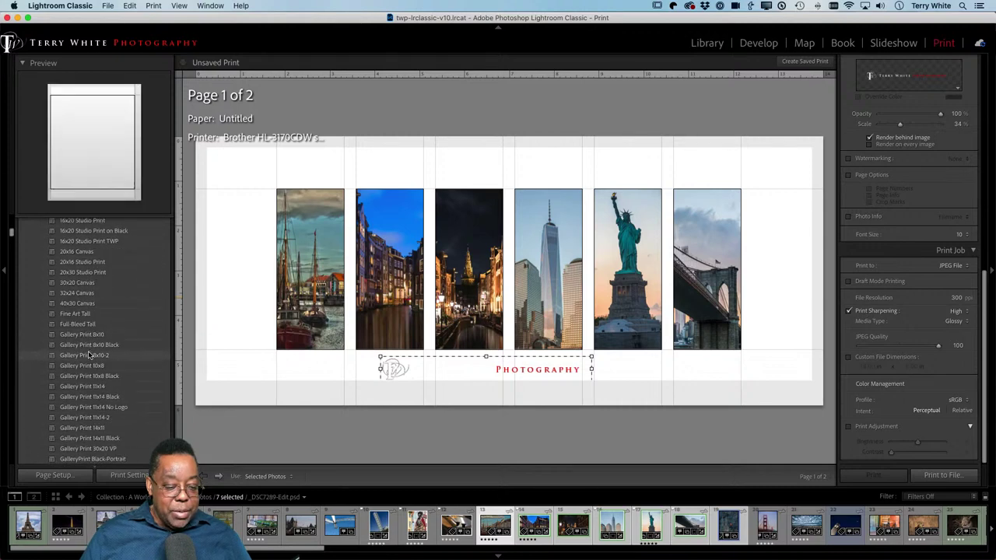
scroll(90, 355, down, 1)
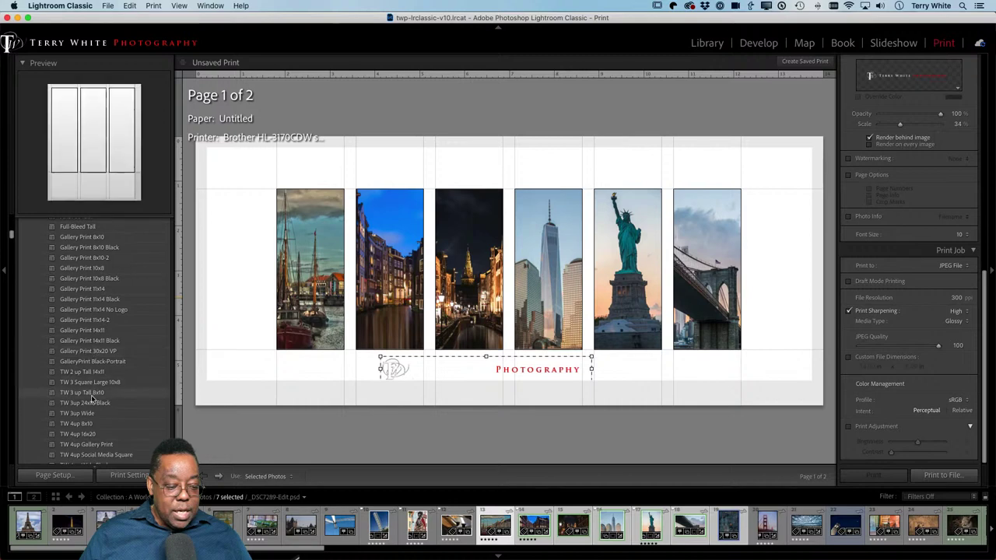
click(97, 382)
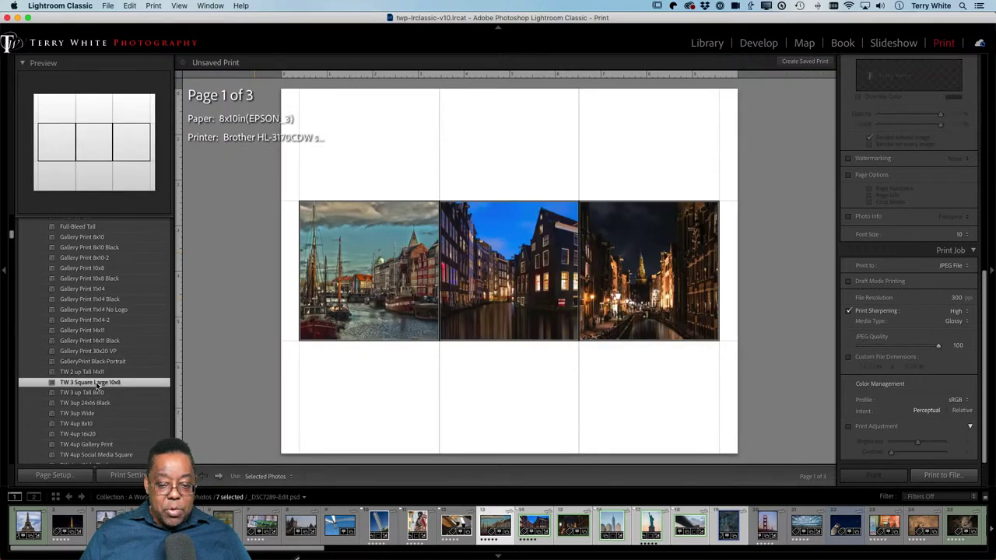
click(98, 394)
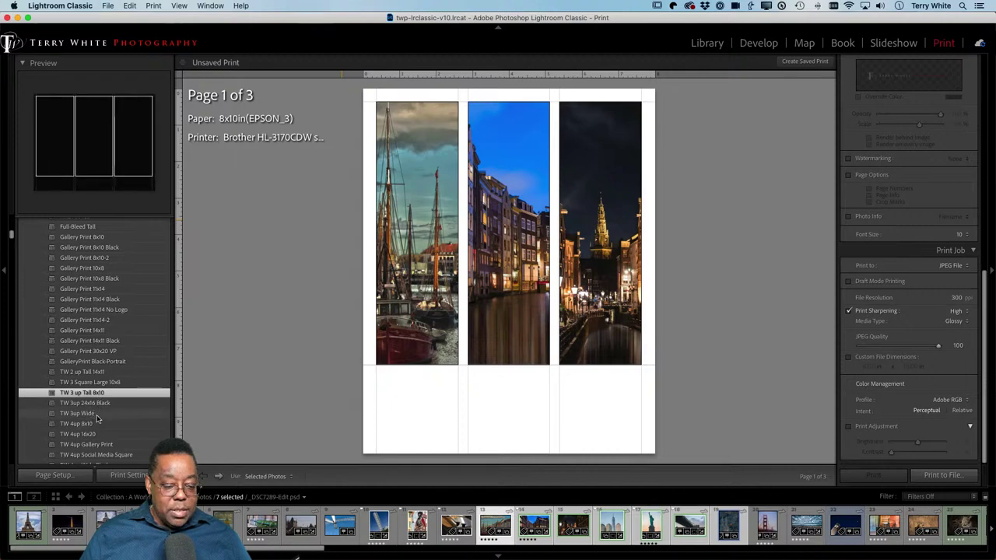
click(98, 424)
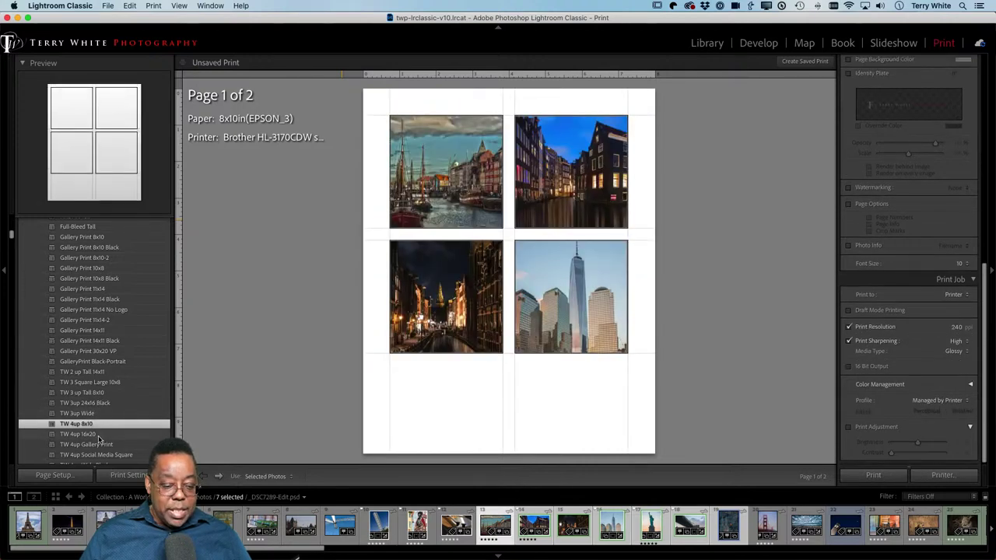
click(97, 435)
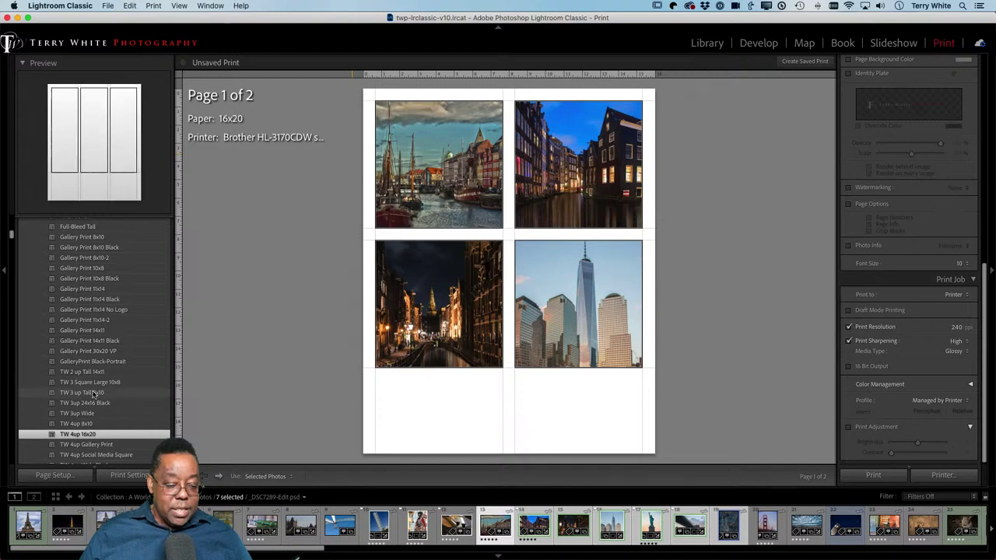
scroll(97, 404, down, 3)
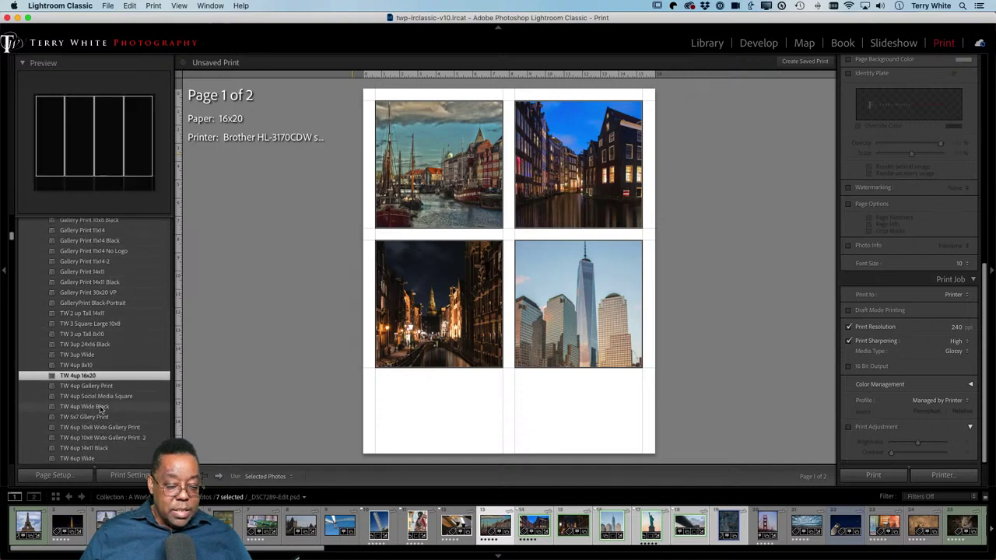
click(100, 406)
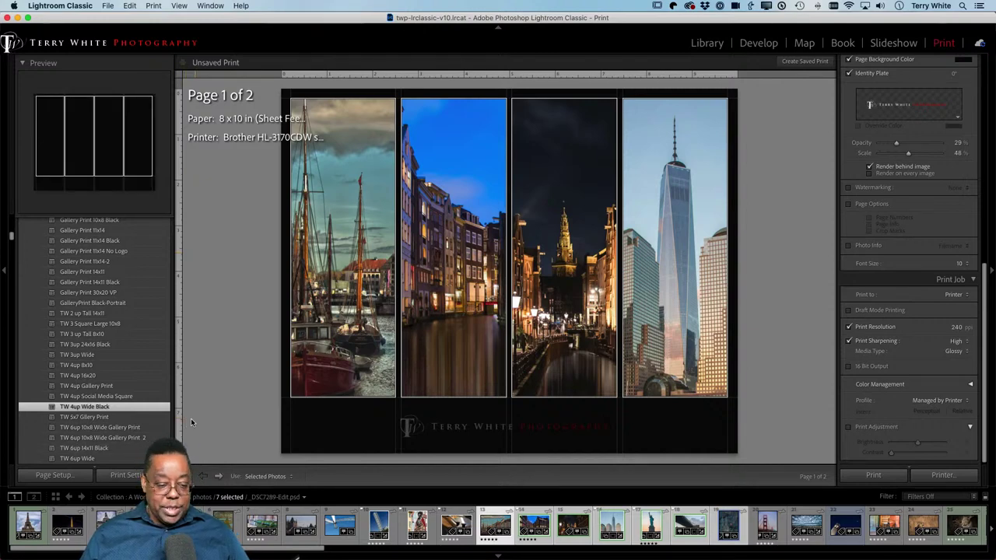
Apply the TW 9up template and extend the photo selection past the Golden Gate Bridge to fill all nine cells.
scroll(96, 432, down, 5)
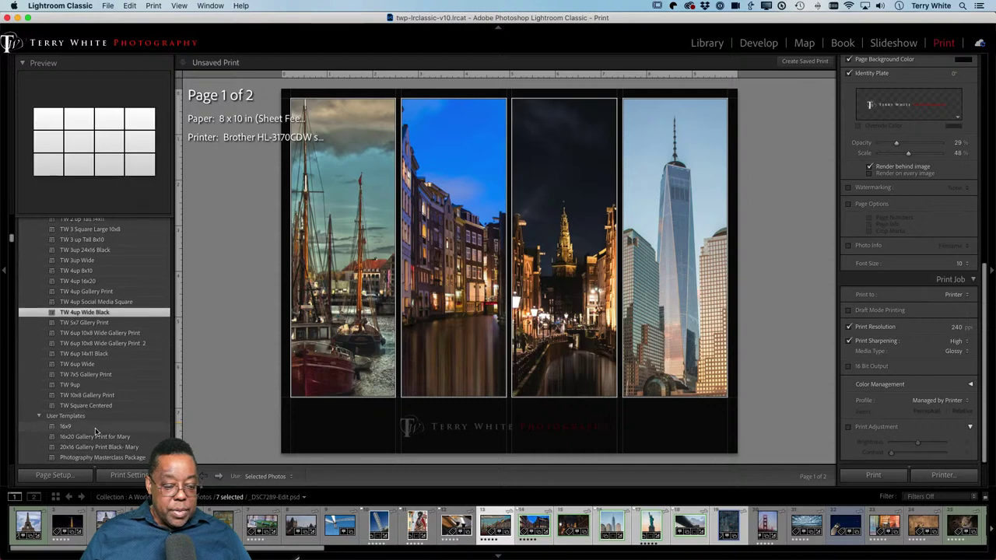
click(89, 386)
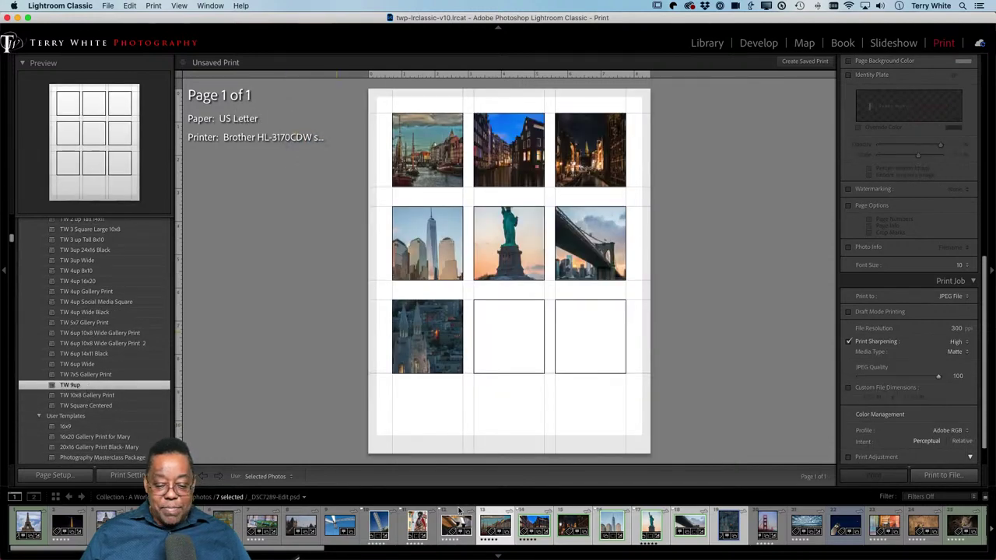
click(857, 531)
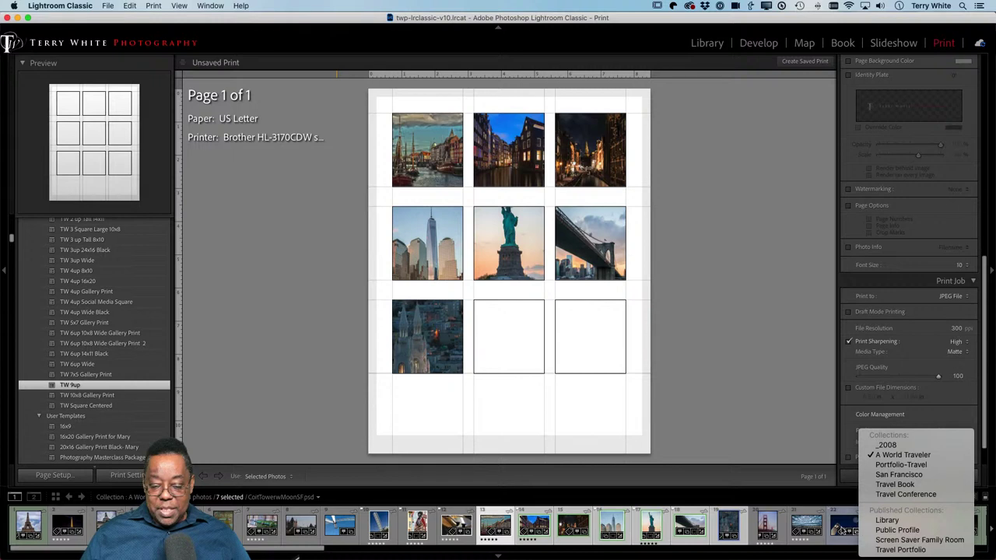
click(819, 531)
shift+click(887, 527)
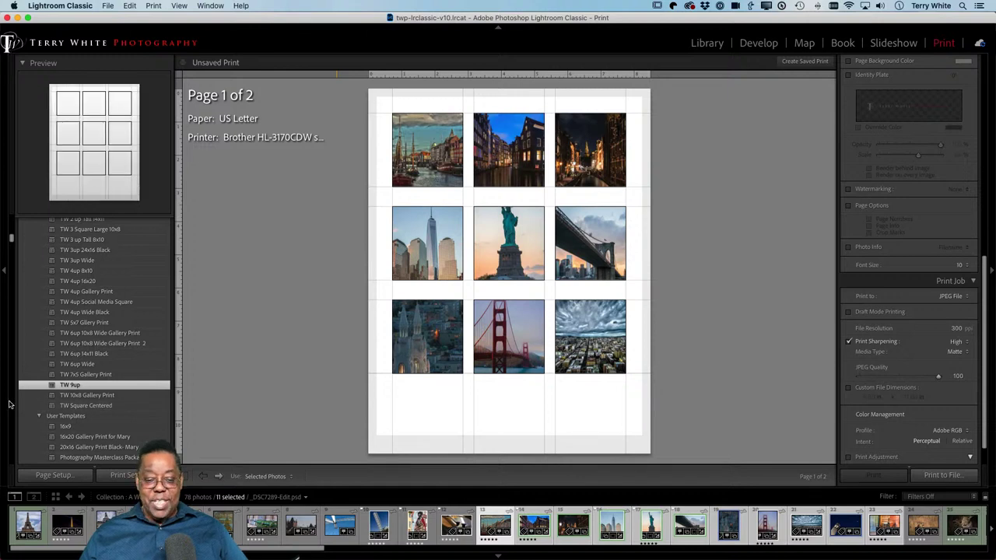
Reposition the Statue of Liberty and Golden Gate Bridge photos within their cells of the nine-photo layout.
mouse_move(518, 246)
mouse_down()
mouse_move(513, 269)
mouse_move(515, 236)
mouse_move(540, 243)
mouse_move(518, 231)
mouse_move(515, 261)
mouse_up()
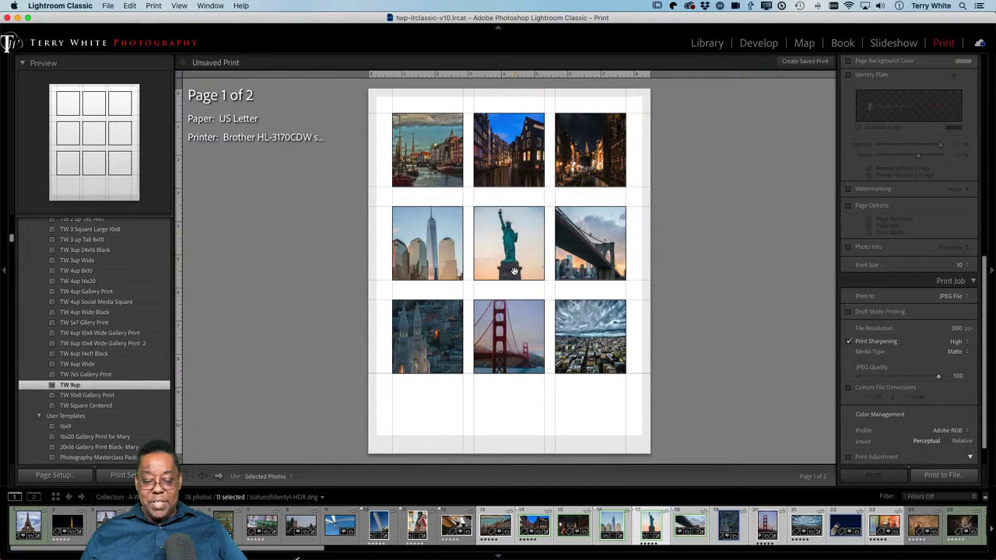
click(513, 324)
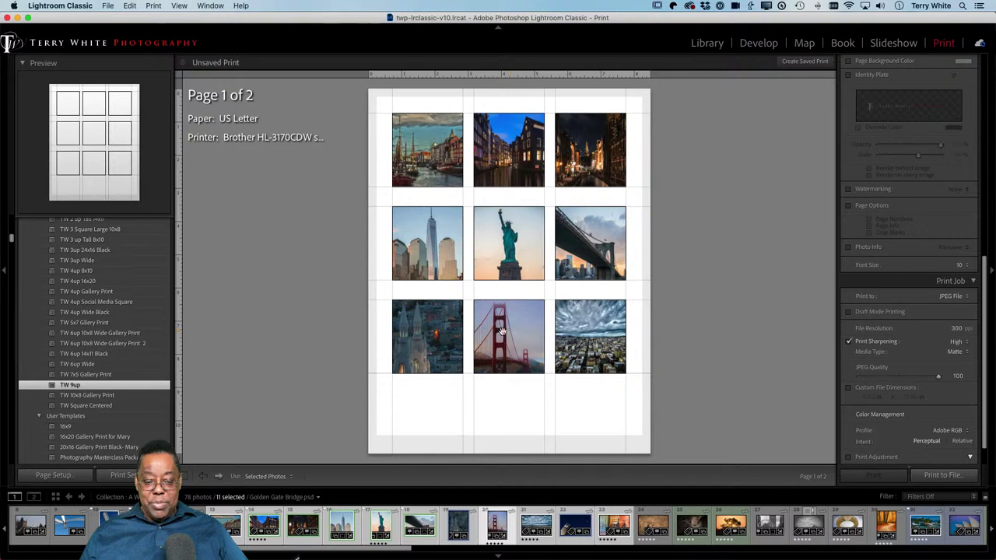
Reposition the church, Brooklyn Bridge and harbor photos within their cells of the nine-photo layout.
click(414, 343)
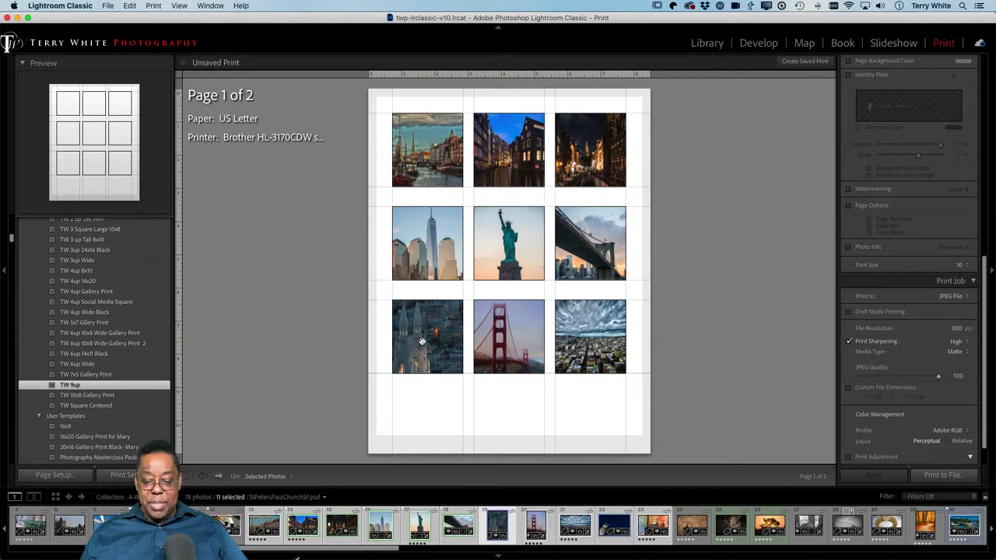
drag(589, 251, 596, 250)
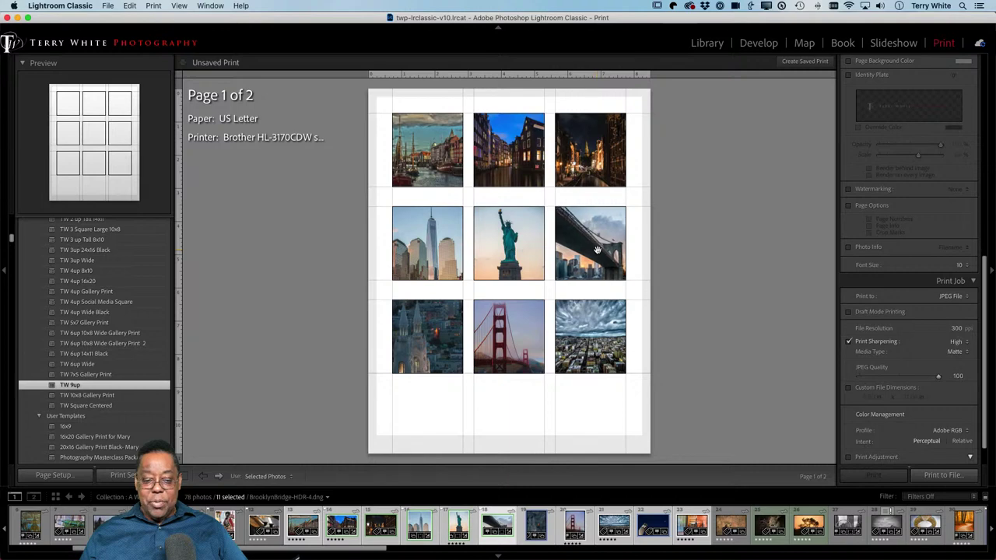
drag(447, 170, 437, 169)
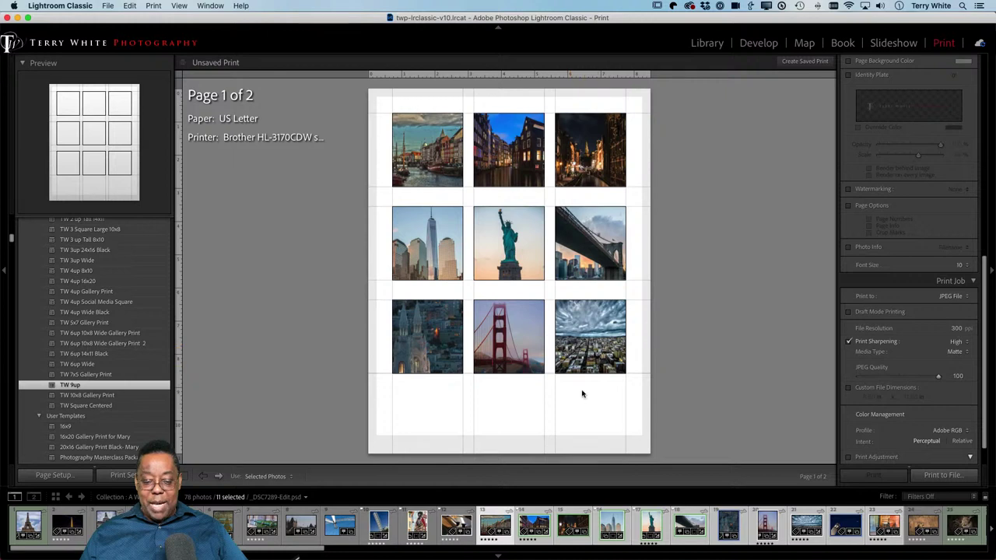
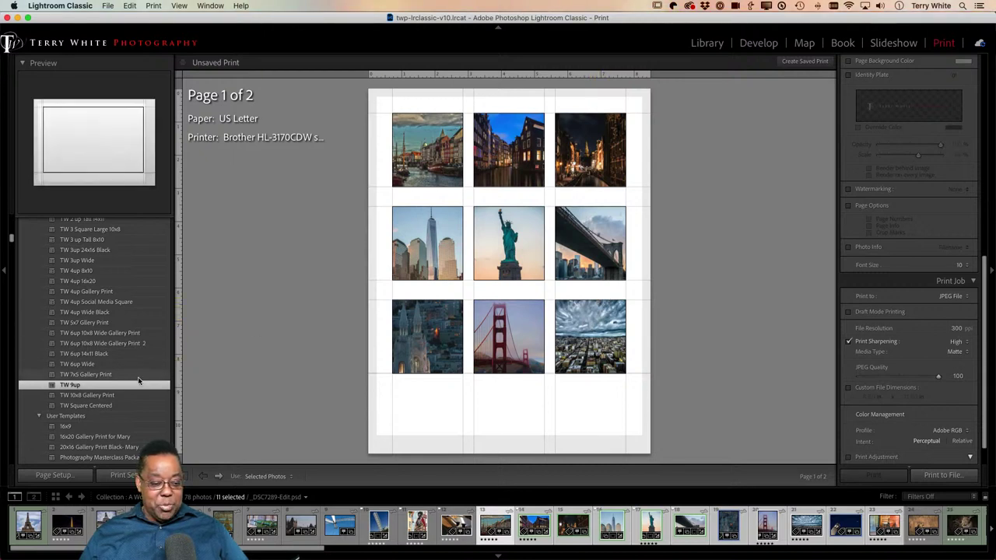
Apply the TW Square Centered template and add a 5.5 pt stroke border around the harbor photo.
click(104, 407)
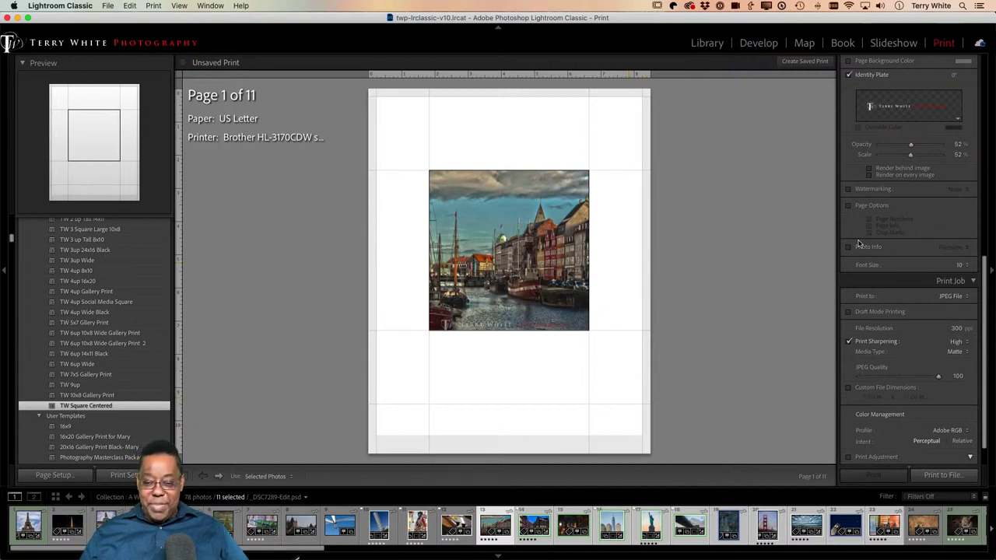
scroll(920, 169, up, 10)
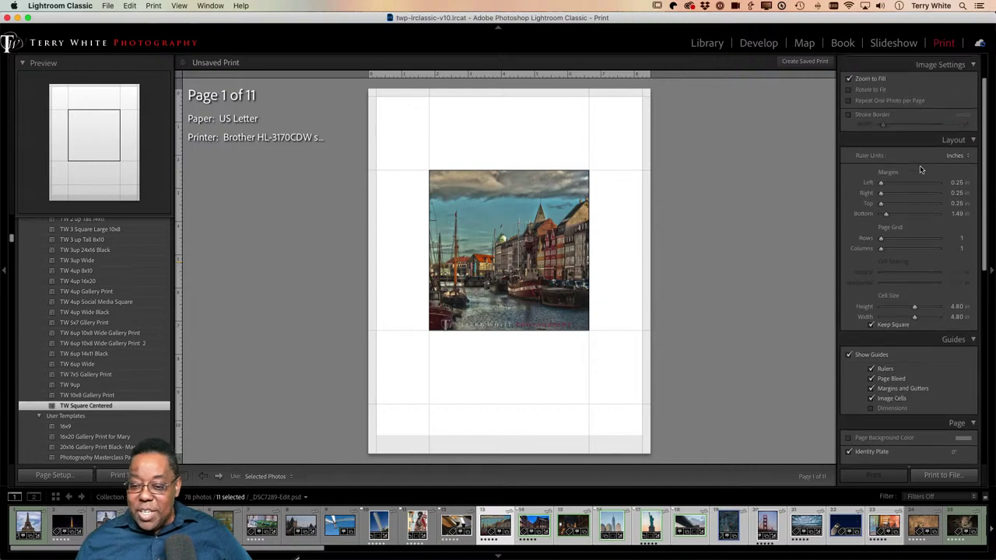
scroll(920, 170, up, 3)
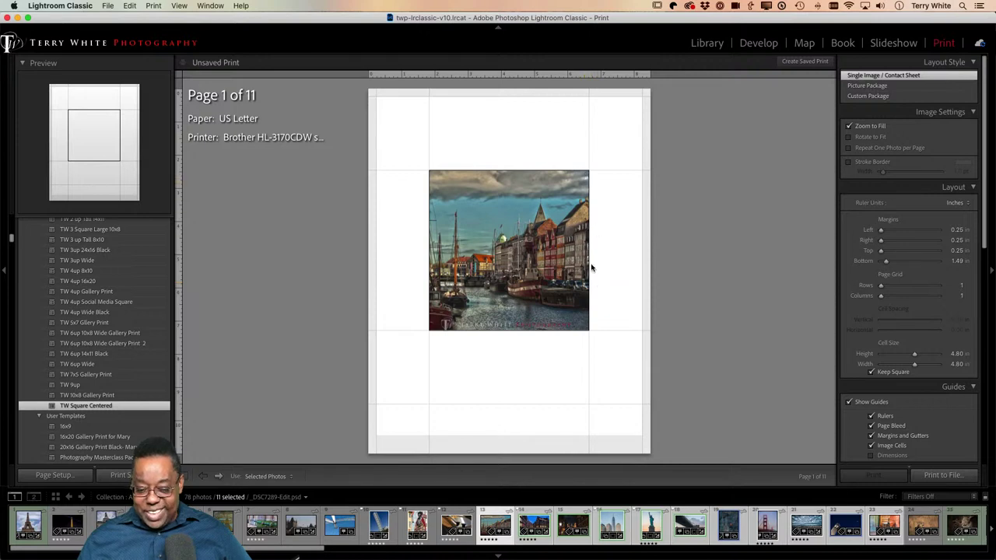
click(849, 162)
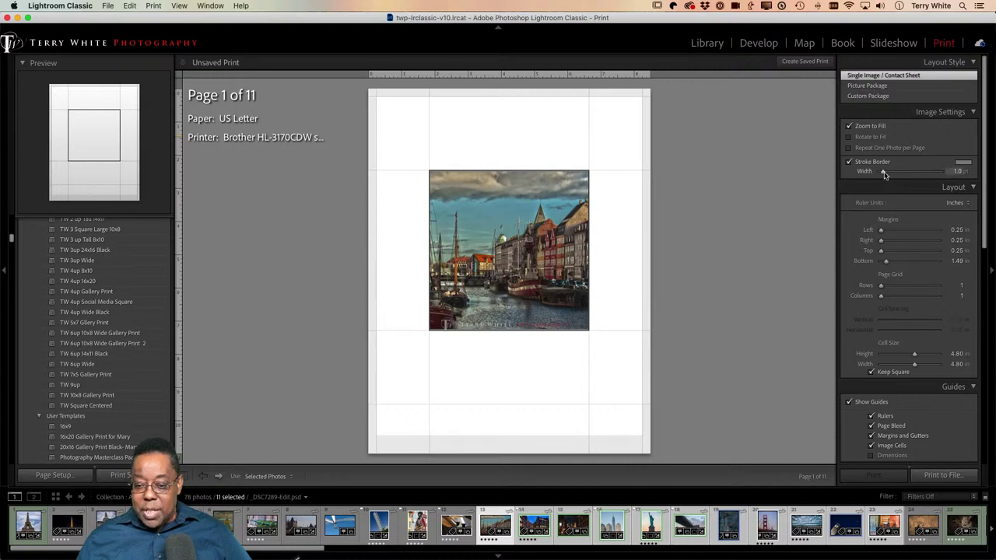
mouse_move(882, 171)
mouse_down()
mouse_move(908, 170)
mouse_move(897, 181)
mouse_up()
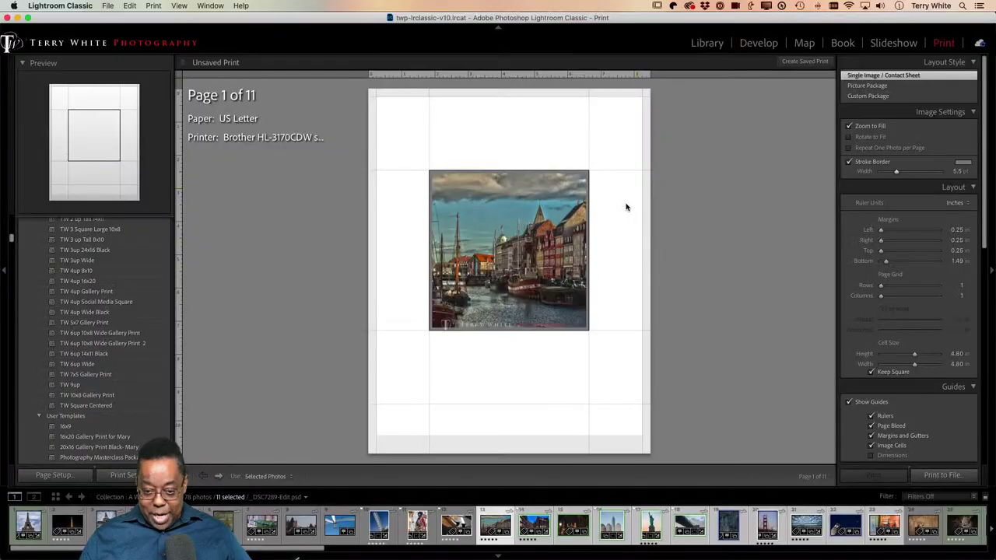
Try red shades for the stroke border, settle on near-black, and reduce its width to 1.8 pt.
click(963, 164)
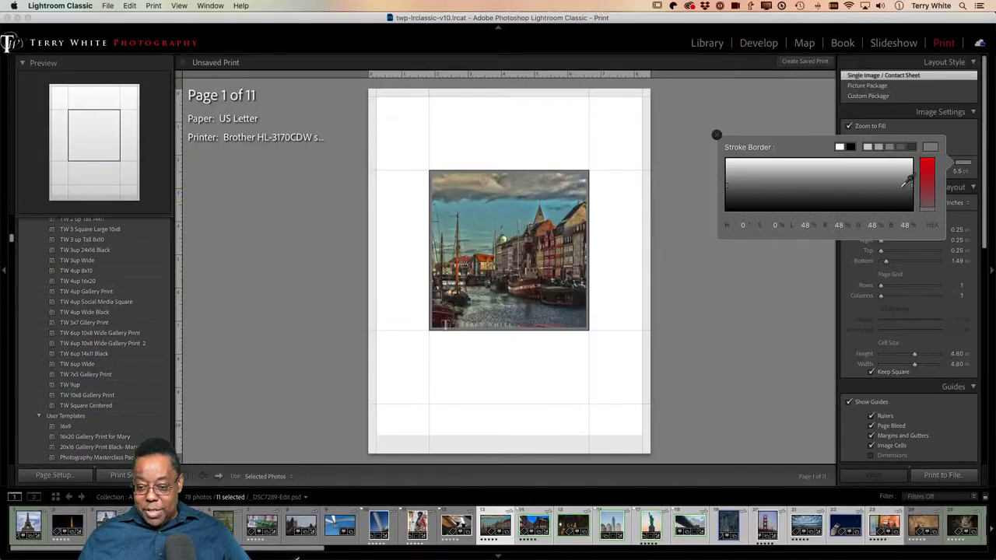
click(927, 180)
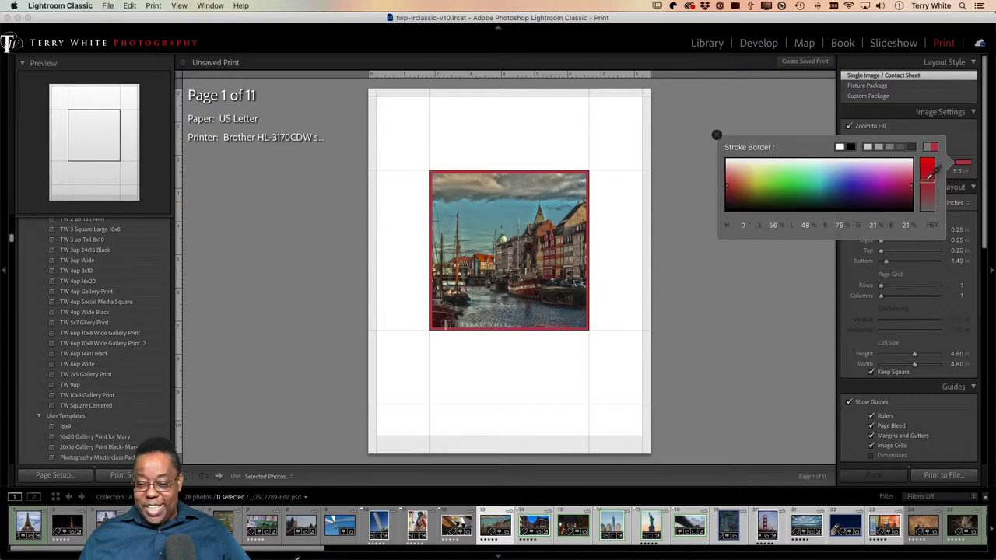
drag(928, 179, 929, 192)
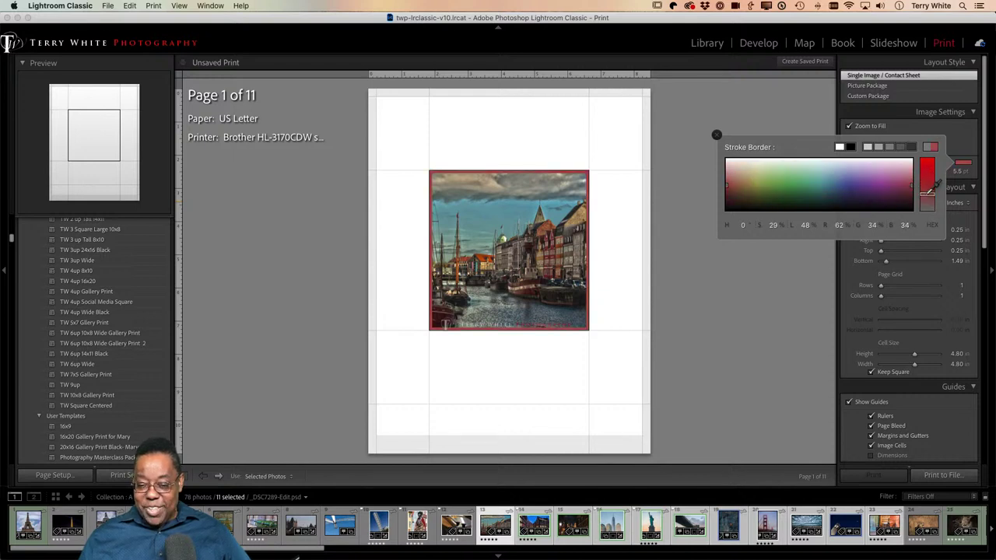
drag(930, 190, 930, 185)
click(829, 208)
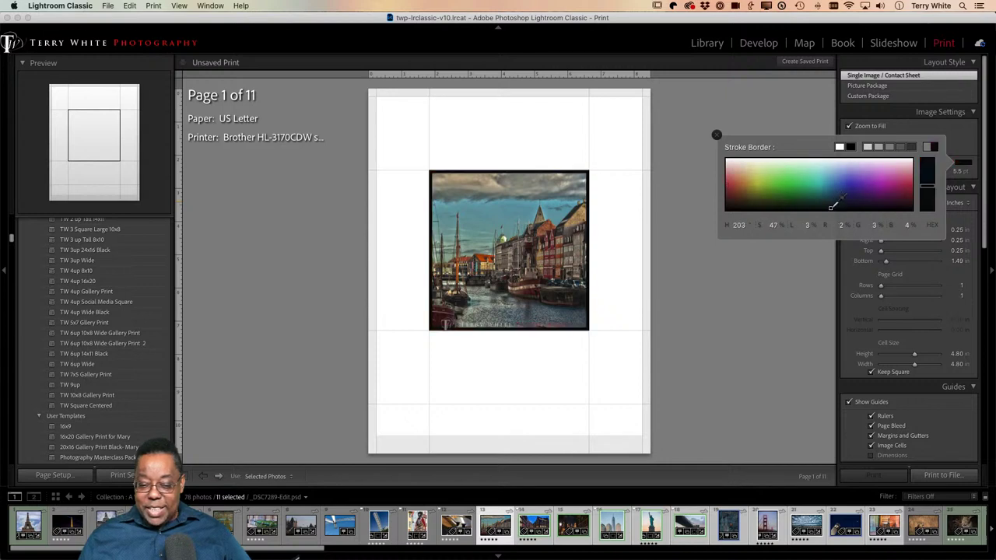
click(624, 220)
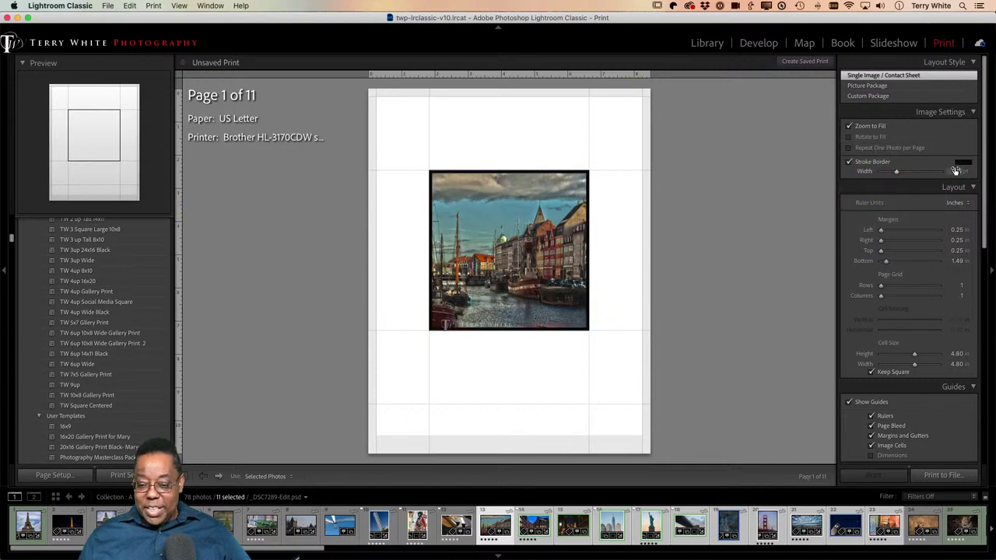
drag(896, 172, 883, 175)
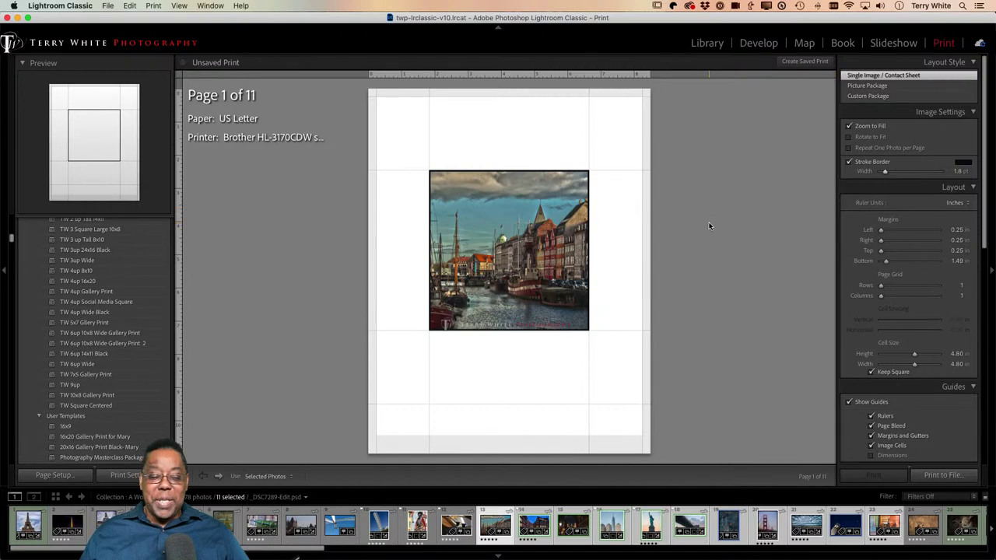
Look back through the list of print templates and return to the Library grid of the A World Traveler collection.
scroll(70, 301, up, 3)
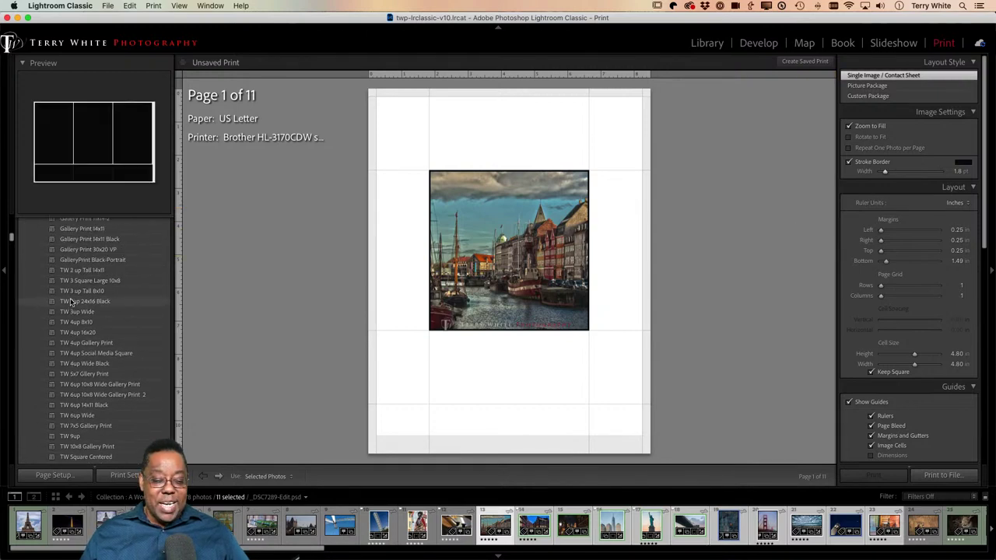
scroll(70, 302, up, 10)
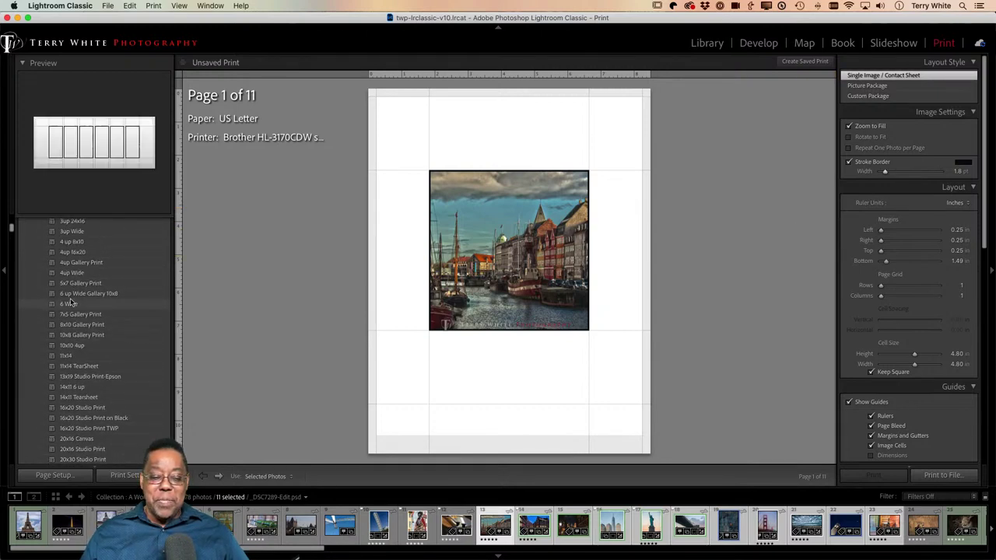
scroll(70, 302, up, 3)
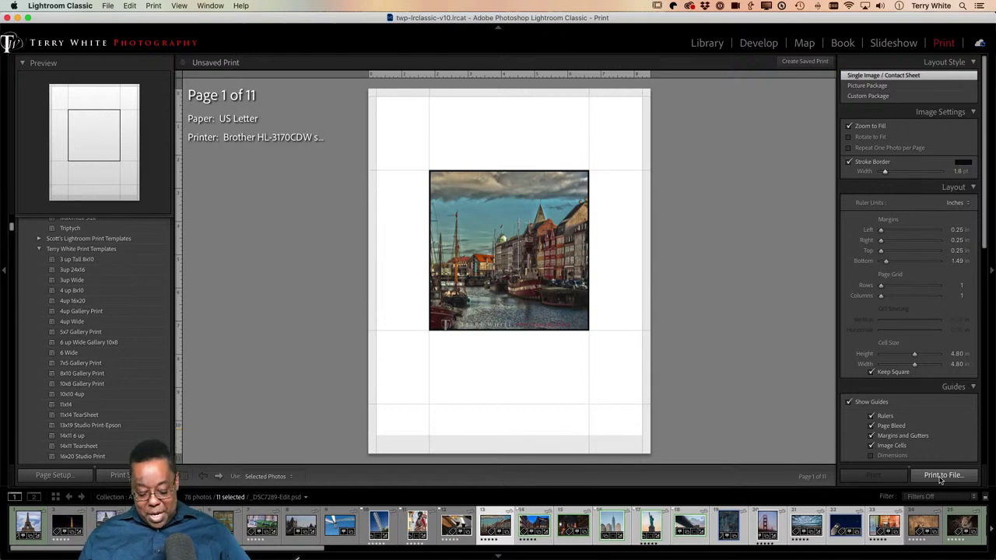
key(g)
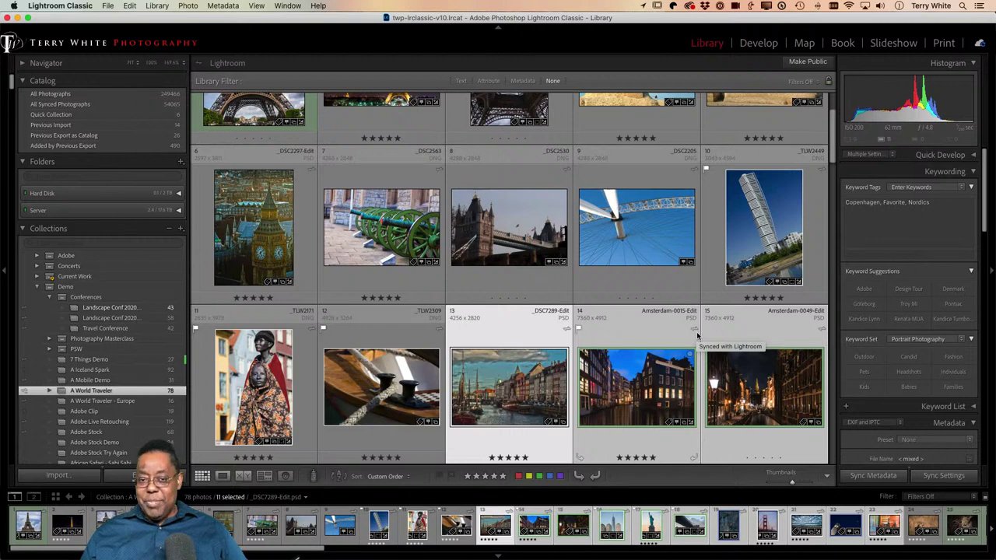
scroll(596, 238, up, 2)
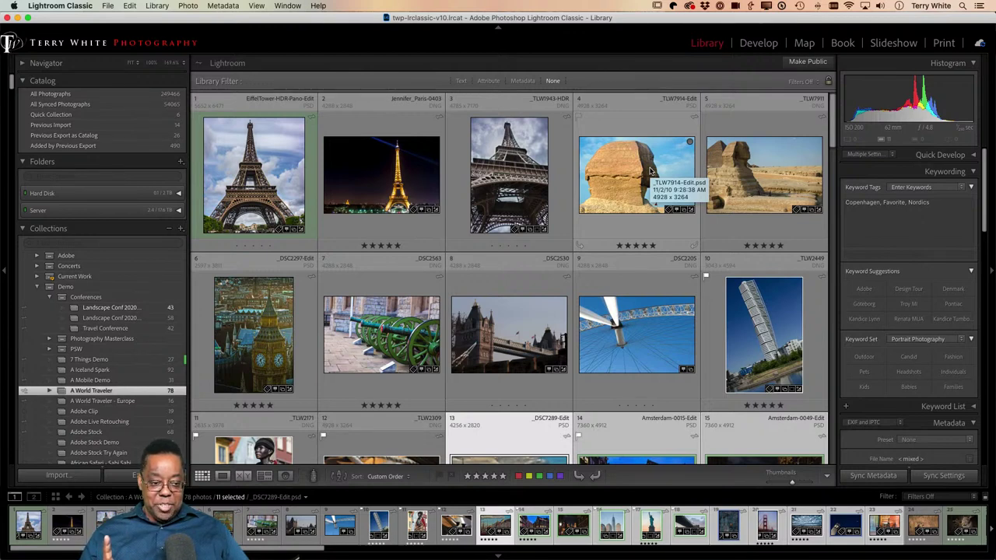
Switch to Photoshop and open the New Document dialog.
key(super+Tab)
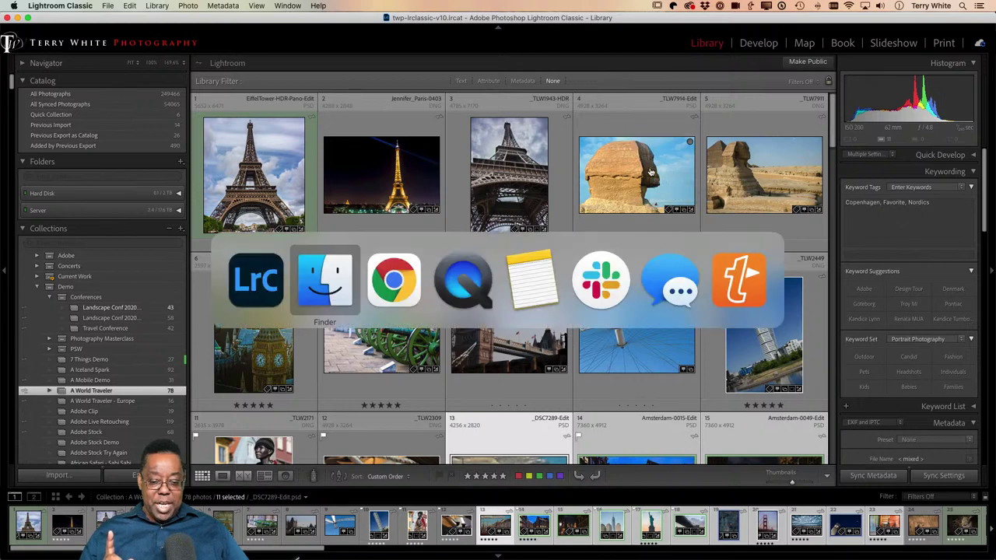
key(Escape)
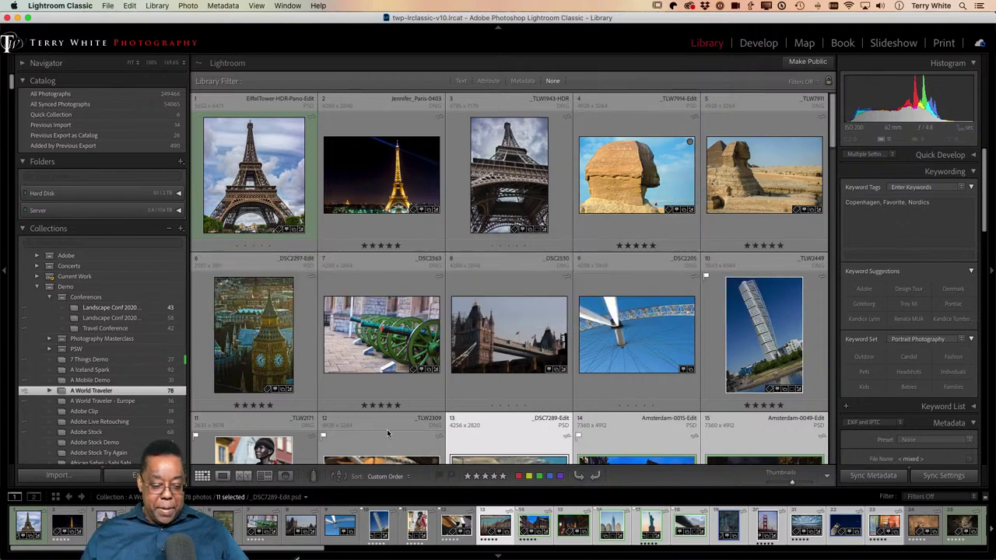
mouse_move(217, 549)
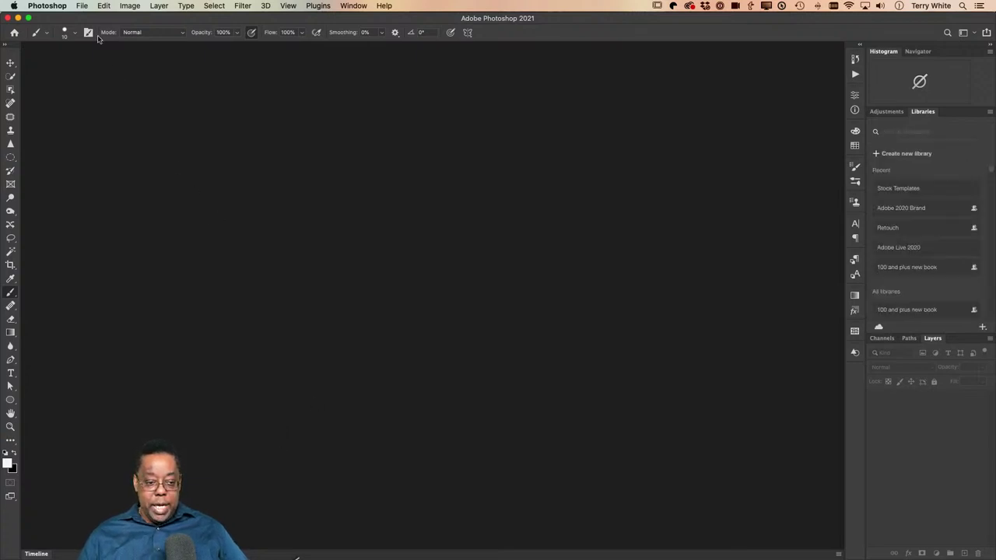
click(78, 6)
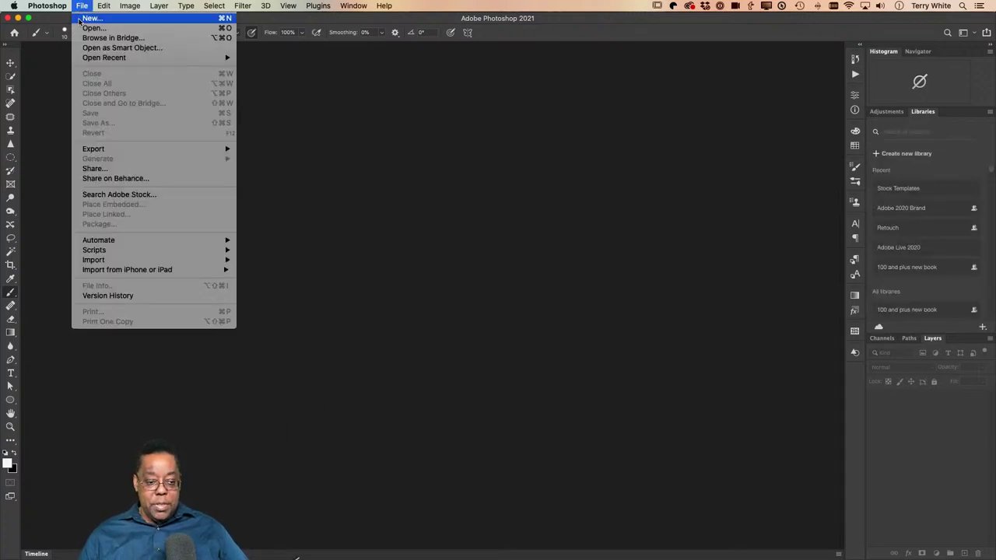
click(85, 26)
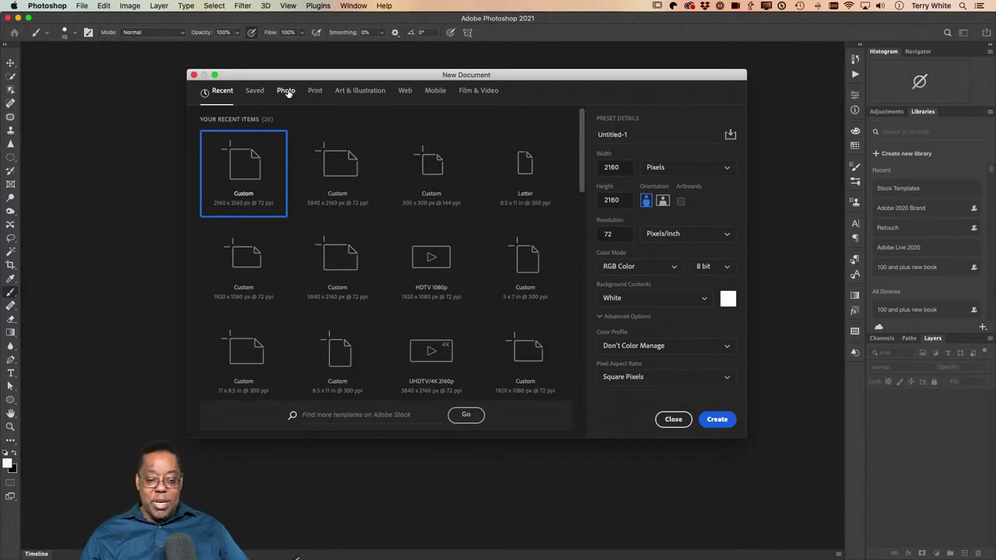
Browse the Photo category's templates, from collage layouts to album and frame mockups.
click(287, 92)
scroll(527, 282, down, 4)
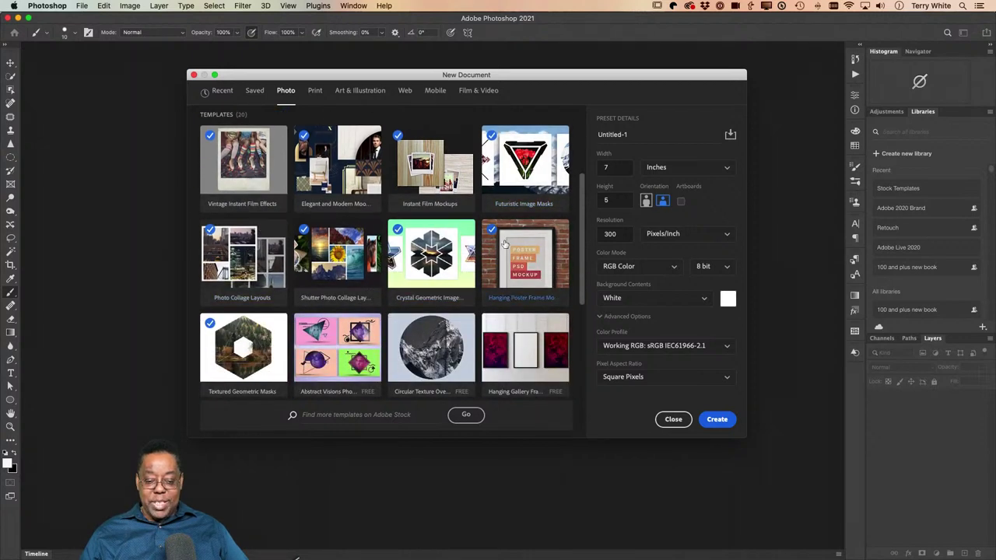
scroll(506, 247, down, 4)
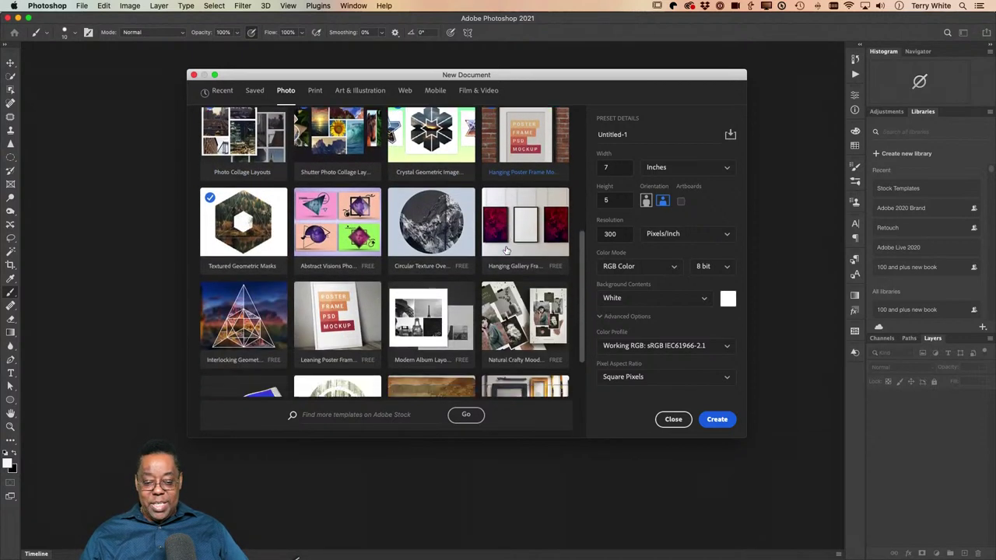
scroll(506, 249, down, 2)
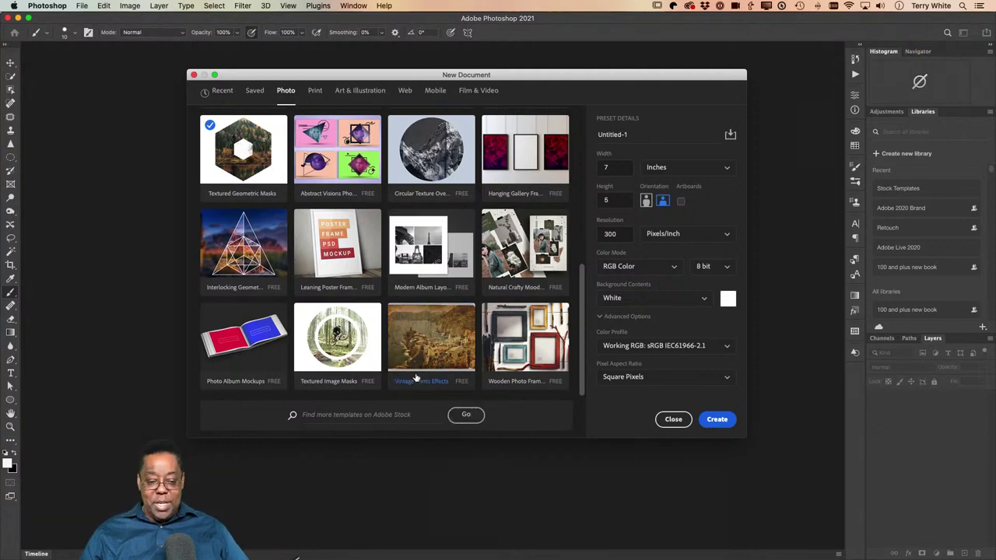
scroll(427, 328, up, 5)
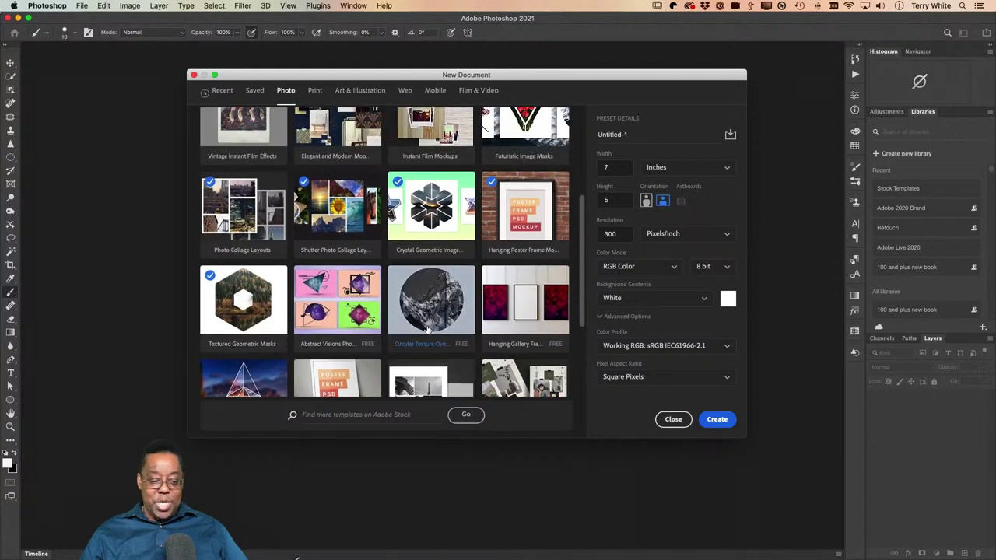
scroll(427, 328, down, 5)
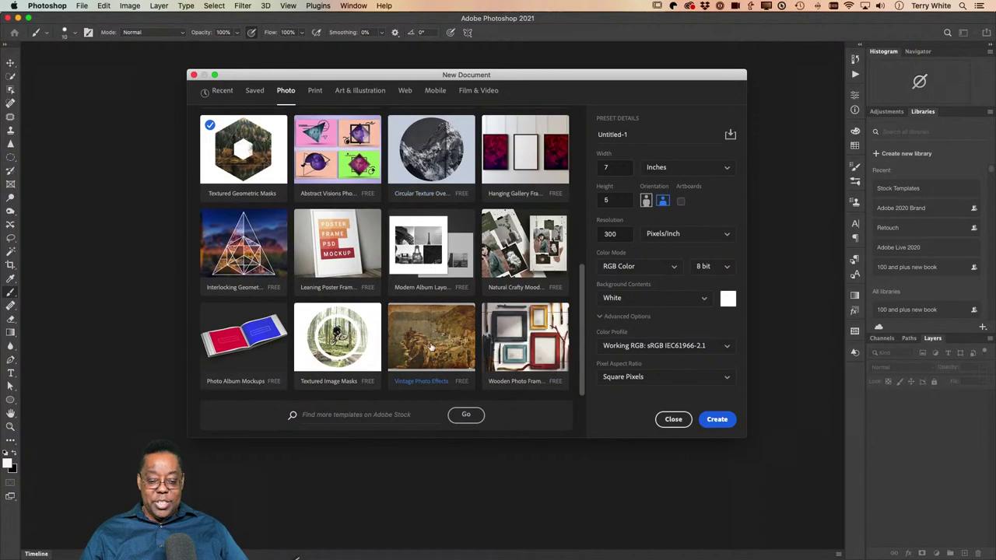
Search Adobe Stock for "Wedding" templates and browse the Photoshop results in Chrome.
click(359, 415)
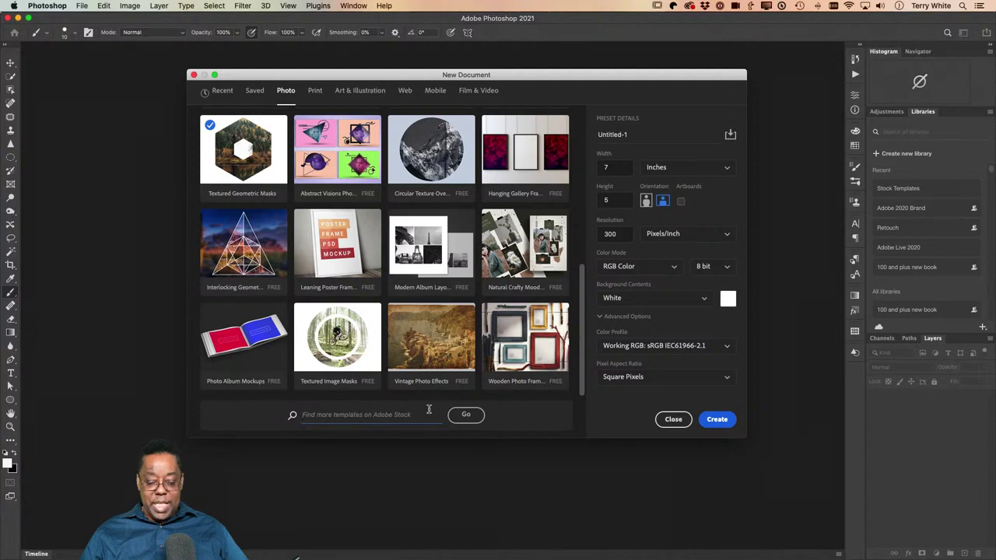
text(We)
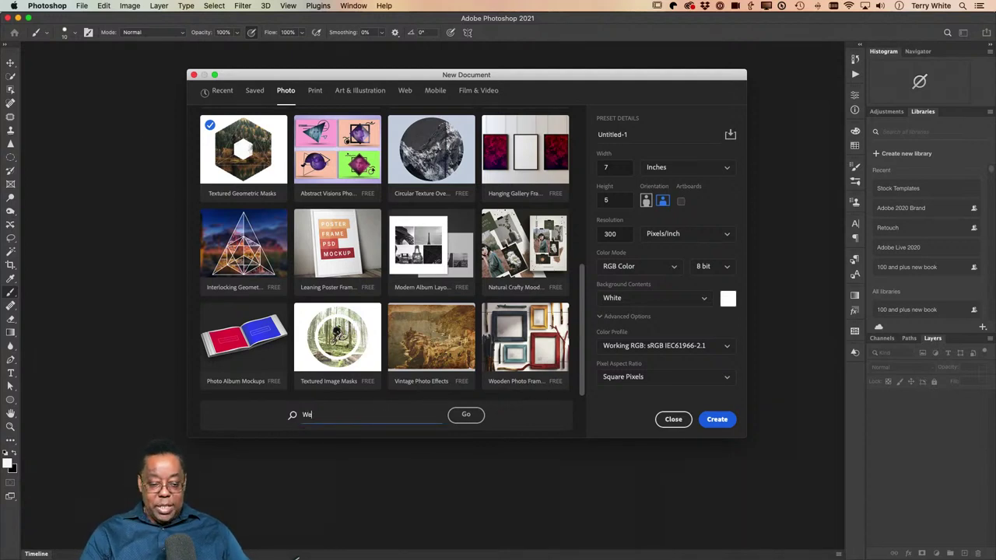
text(dding)
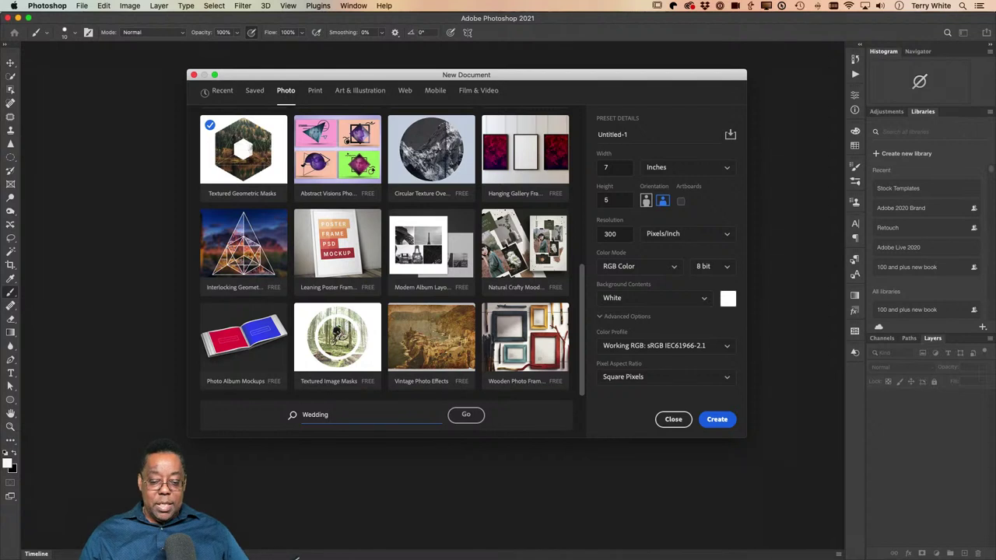
click(453, 415)
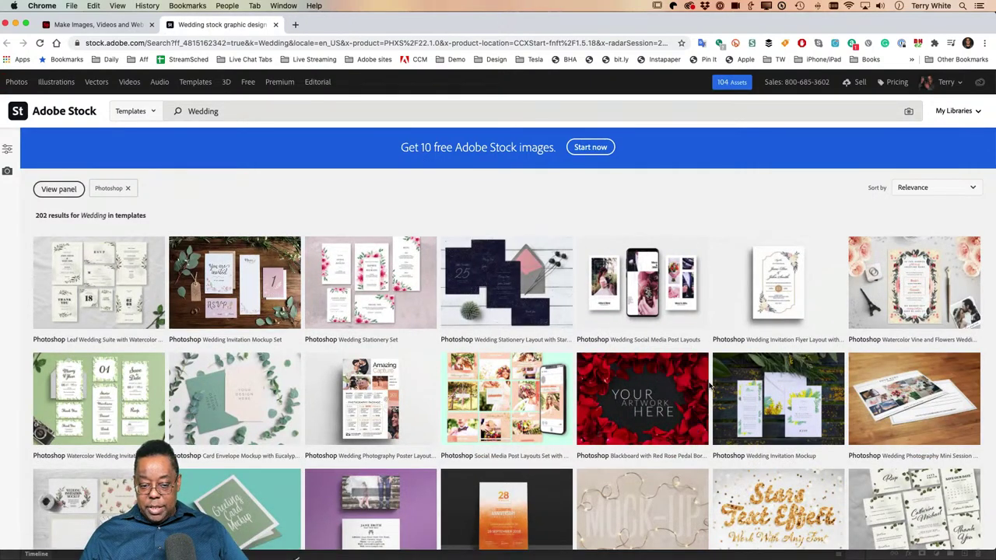
scroll(682, 375, down, 5)
scroll(709, 387, down, 5)
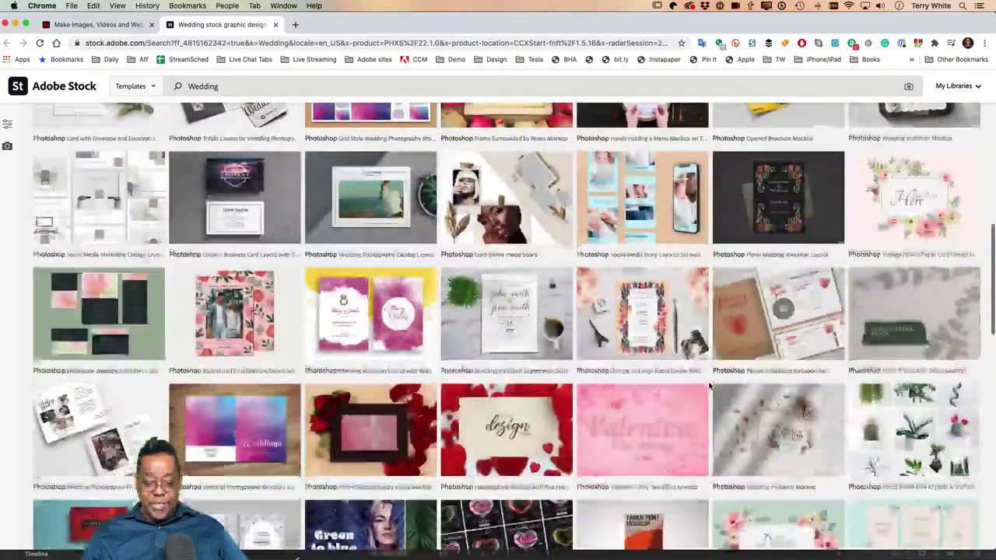
License the Wedding Business Card Layout template from the Wedding results and try to open its downloaded file.
scroll(709, 387, down, 3)
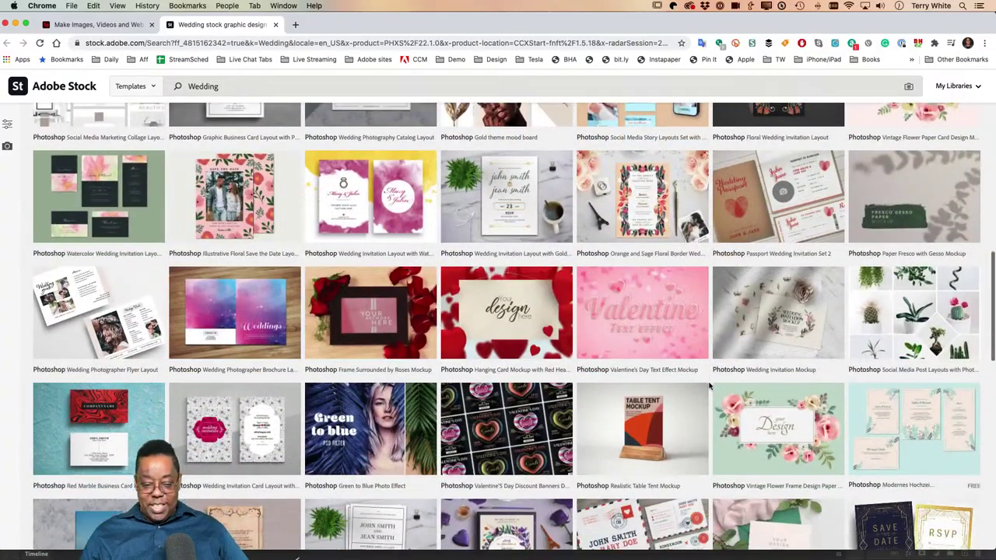
scroll(710, 386, down, 5)
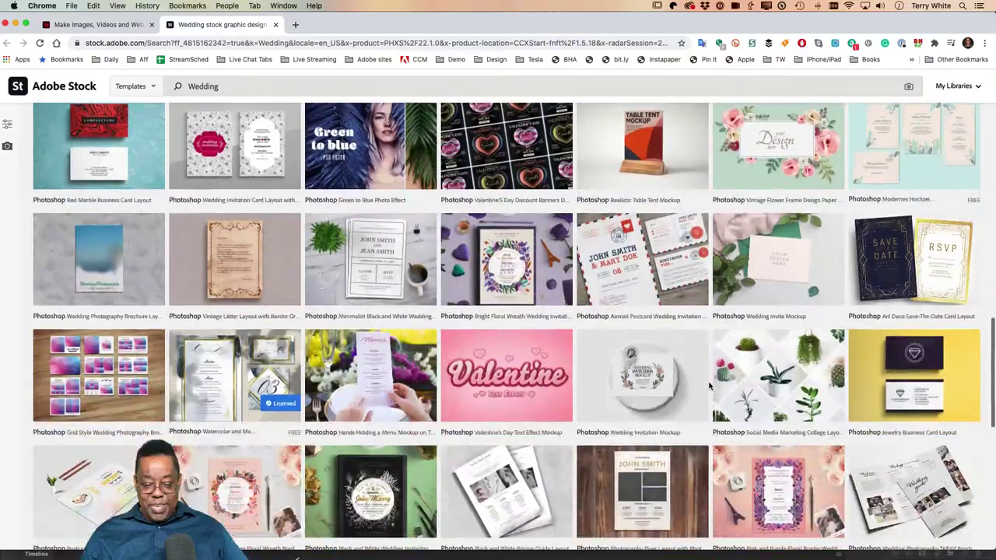
scroll(709, 386, up, 10)
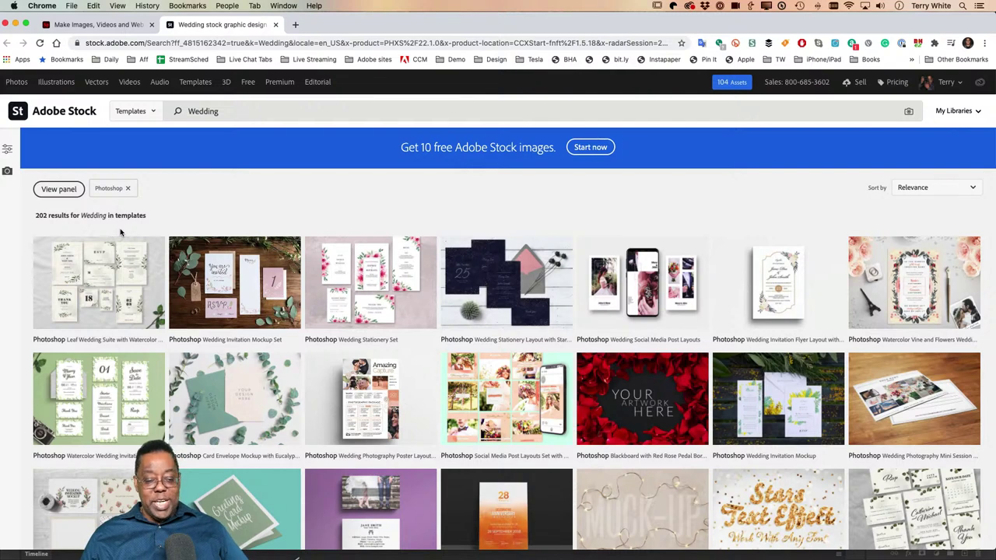
mouse_move(408, 301)
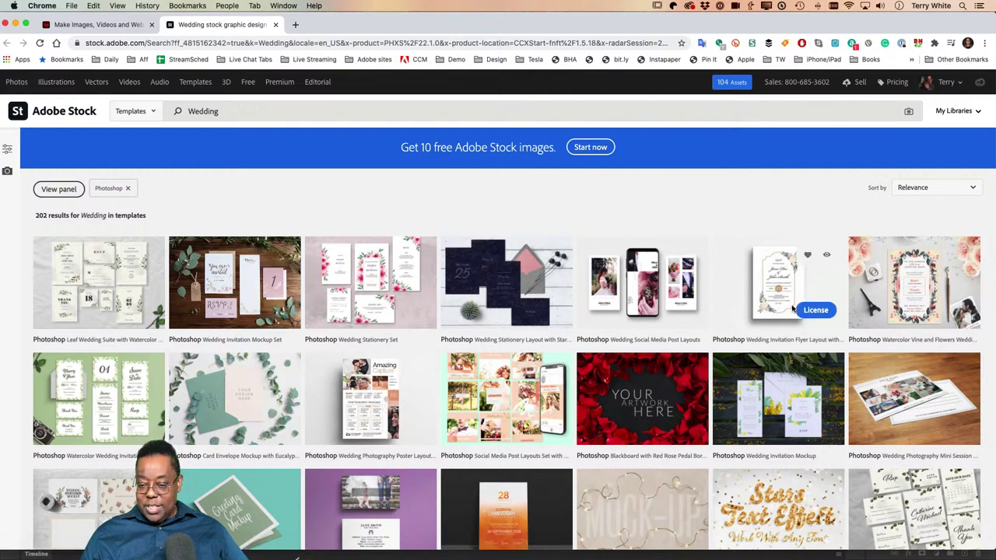
scroll(822, 310, down, 5)
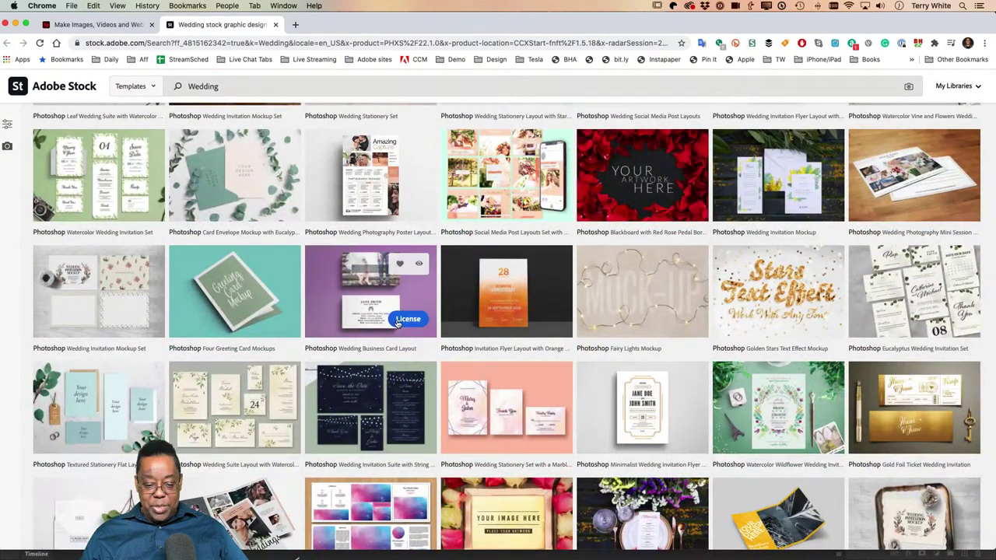
click(399, 320)
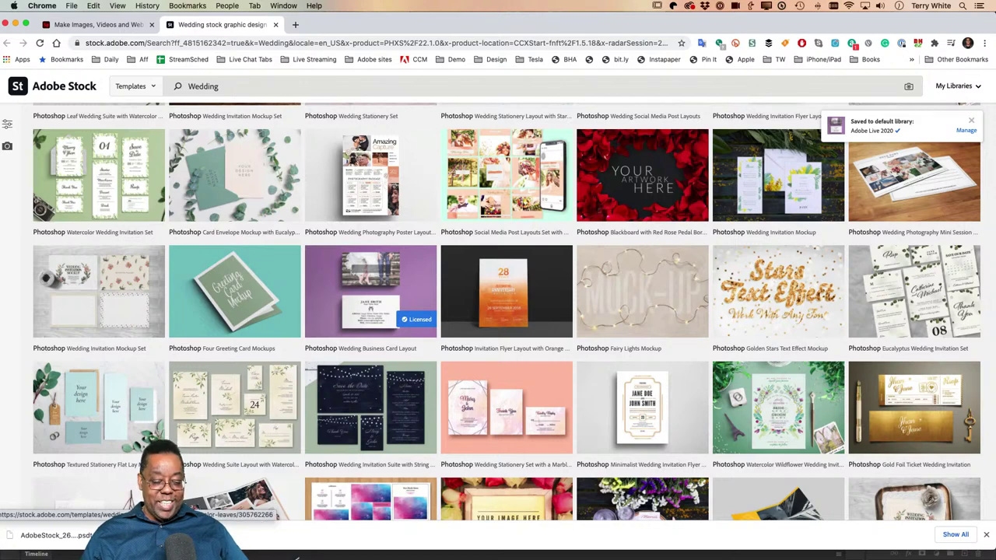
click(76, 537)
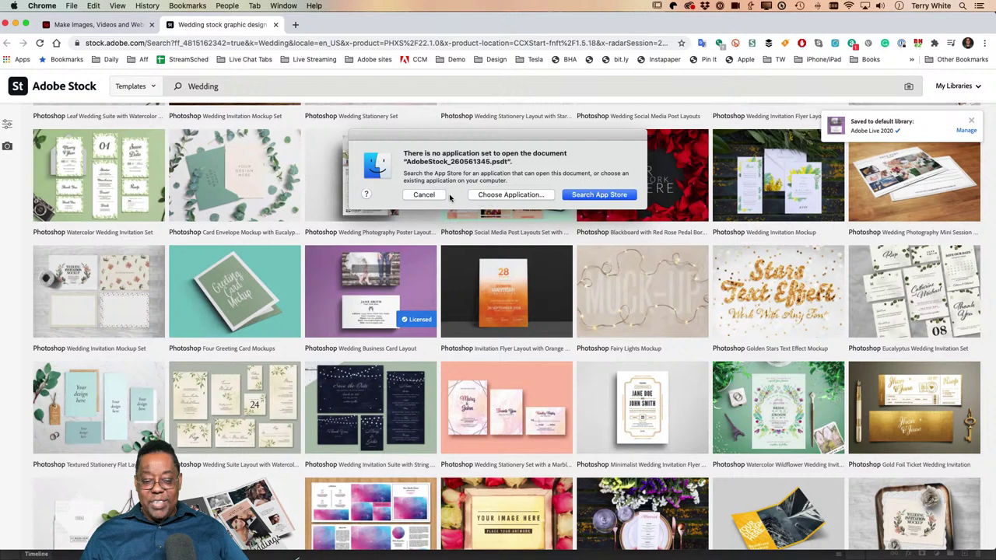
click(423, 195)
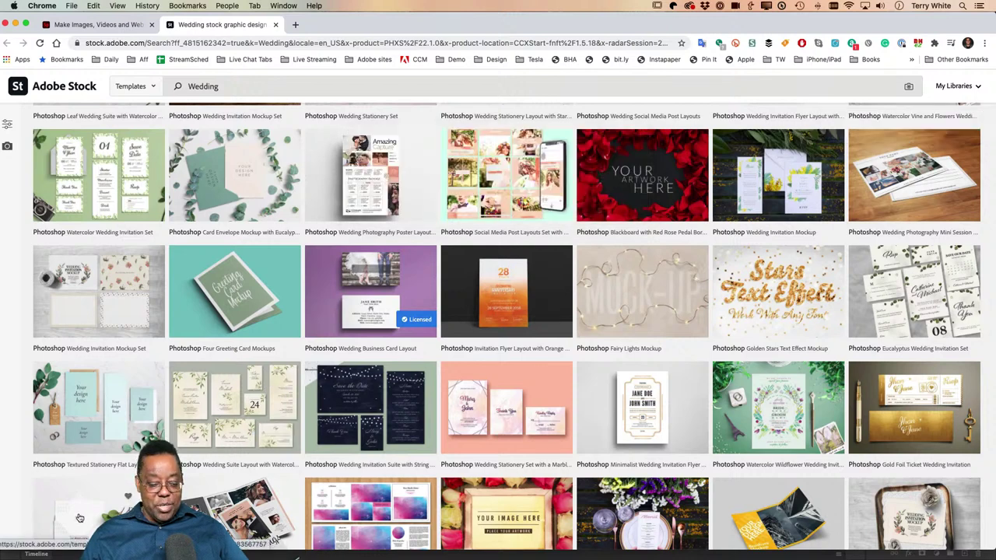
Switch to Photoshop and open the downloaded AdobeStock_260561345.psdt template from the Downloads folder.
key(super+Tab)
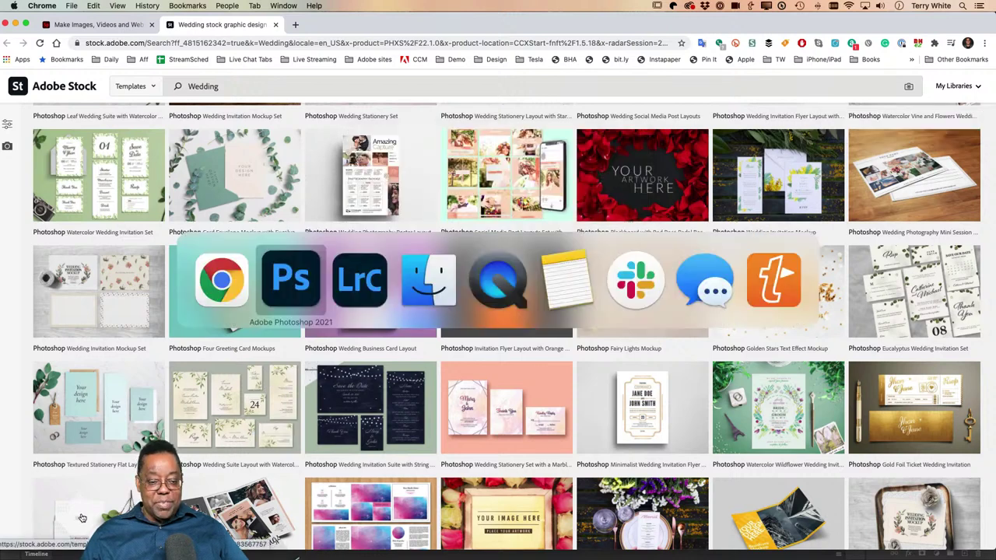
click(299, 281)
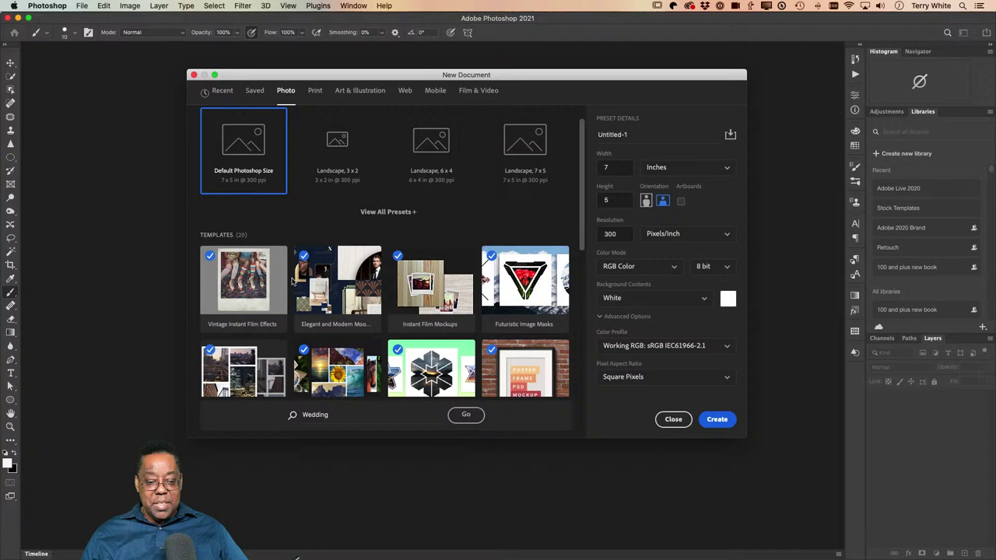
click(673, 419)
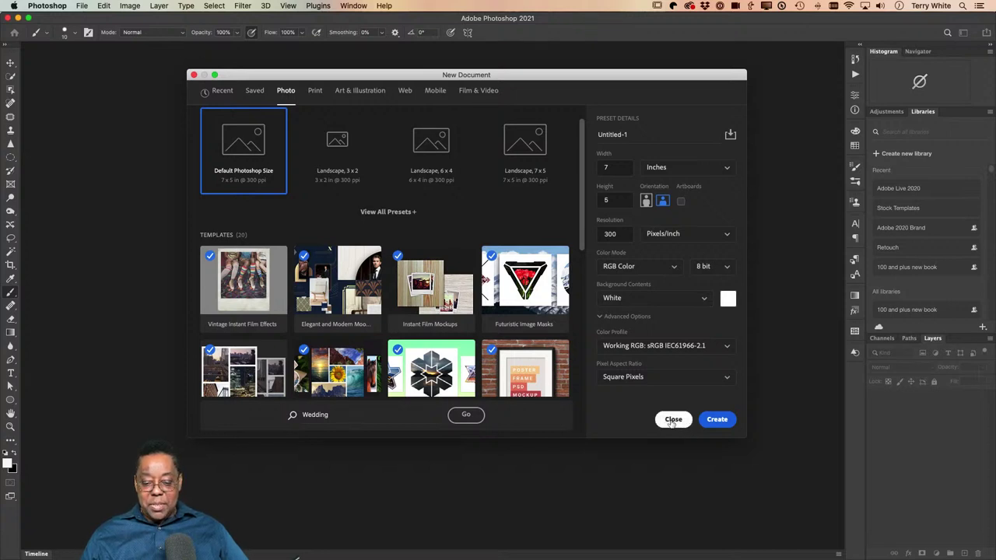
click(86, 5)
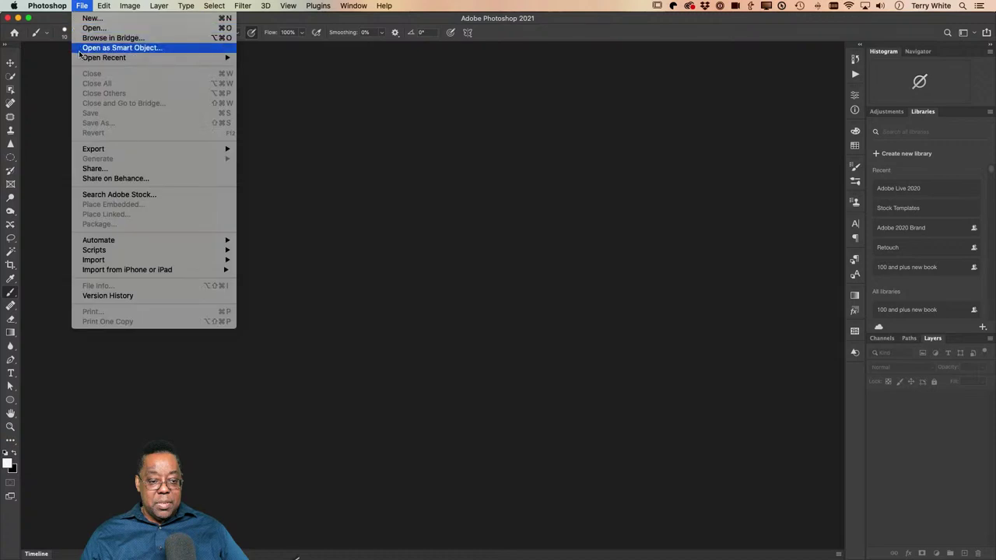
click(87, 26)
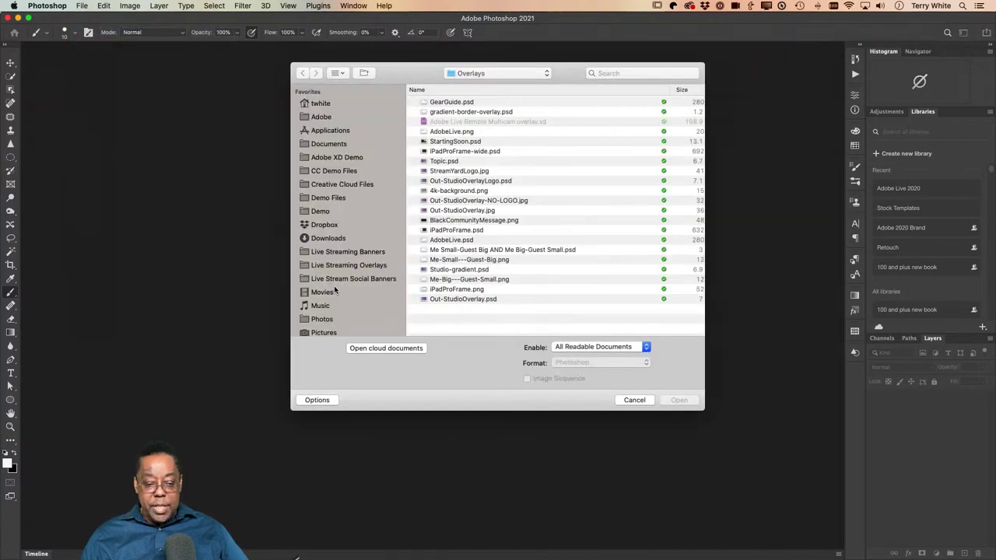
click(329, 238)
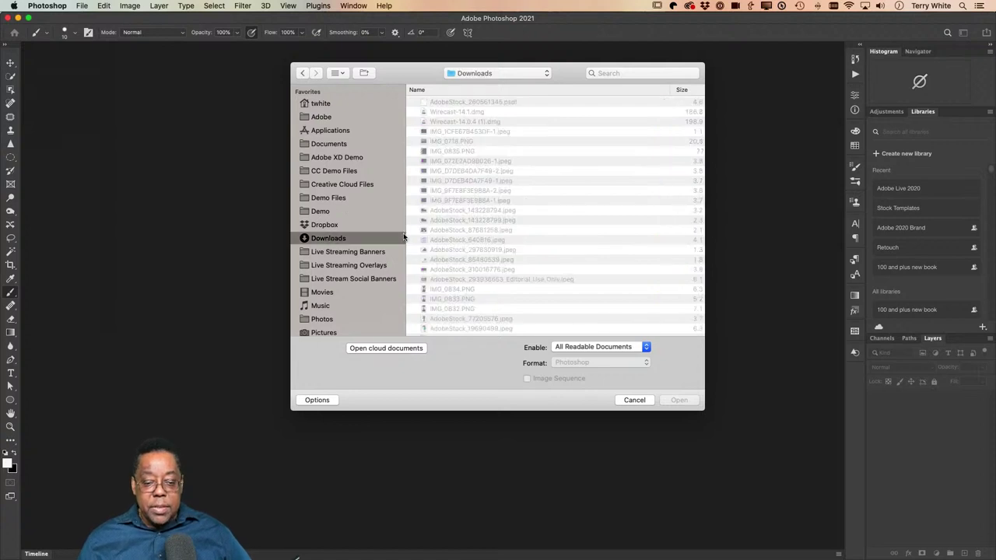
double_click(480, 104)
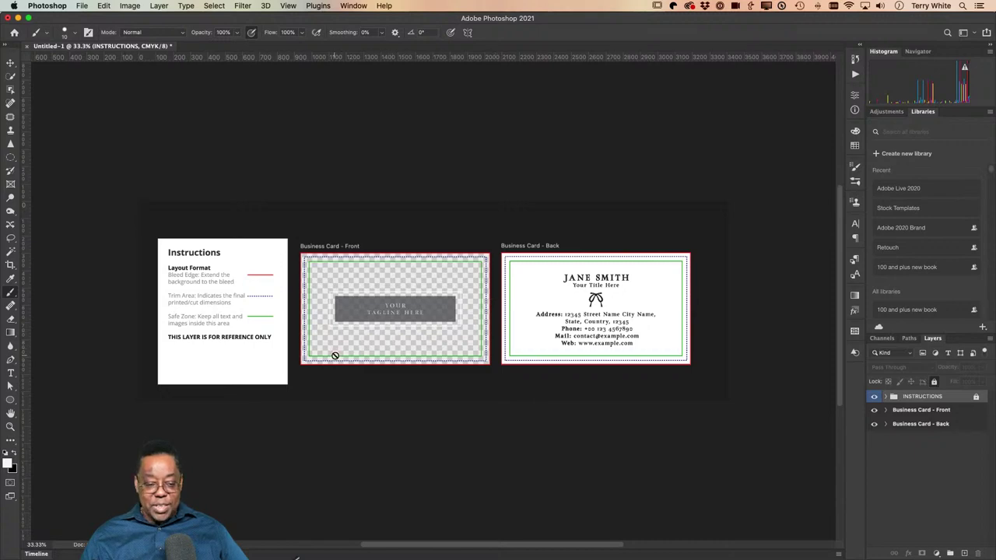
Switch back to Chrome and look through the Wedding template results on Adobe Stock again.
key(super+Tab)
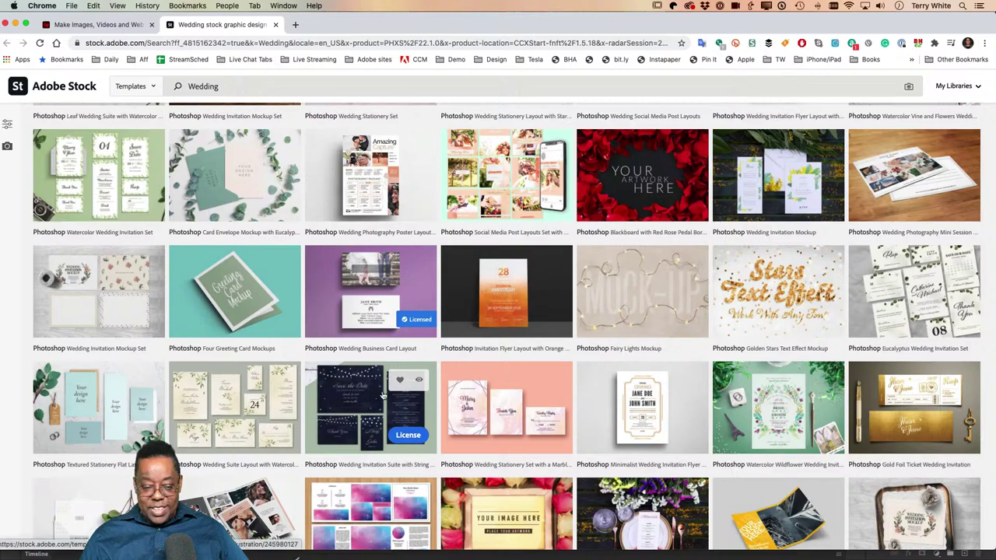
scroll(440, 382, up, 2)
scroll(441, 382, up, 5)
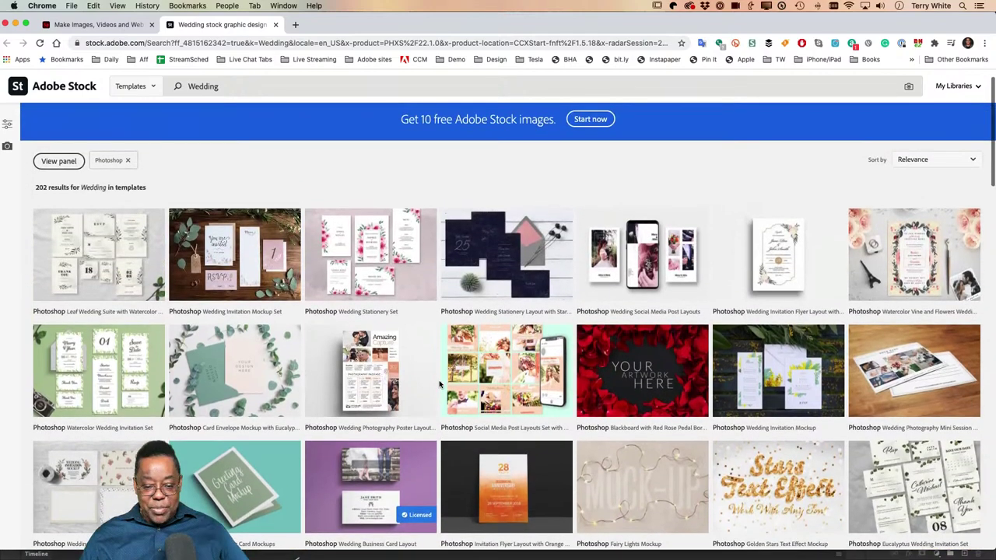
scroll(440, 383, down, 4)
scroll(440, 382, down, 1)
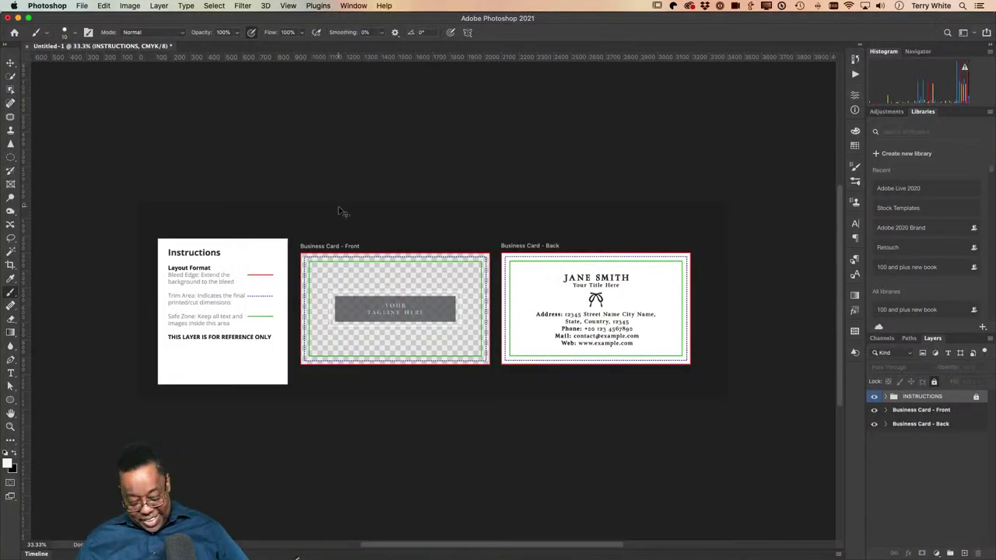
Close the business card document in Photoshop without saving and browse the Photo templates for a new document.
key(super+w)
click(444, 195)
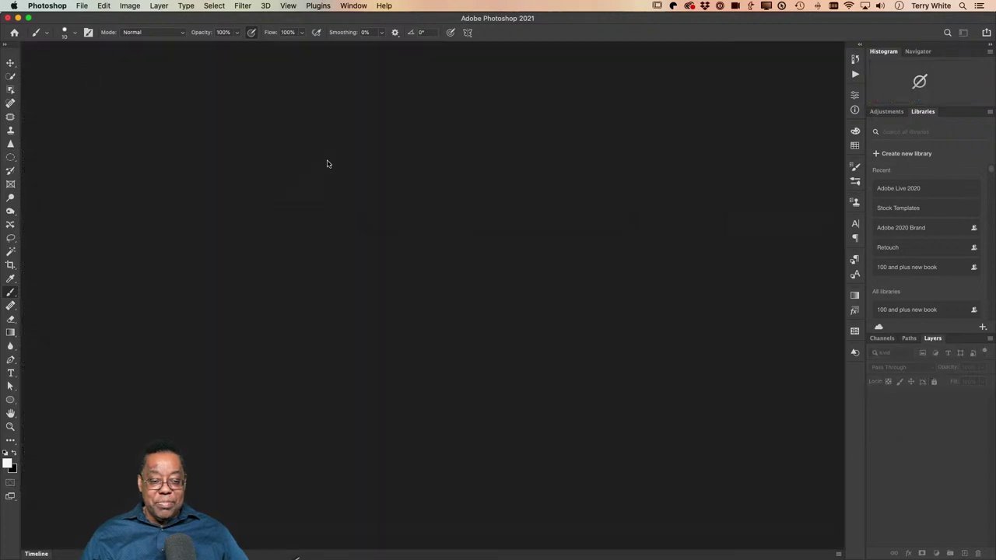
click(82, 6)
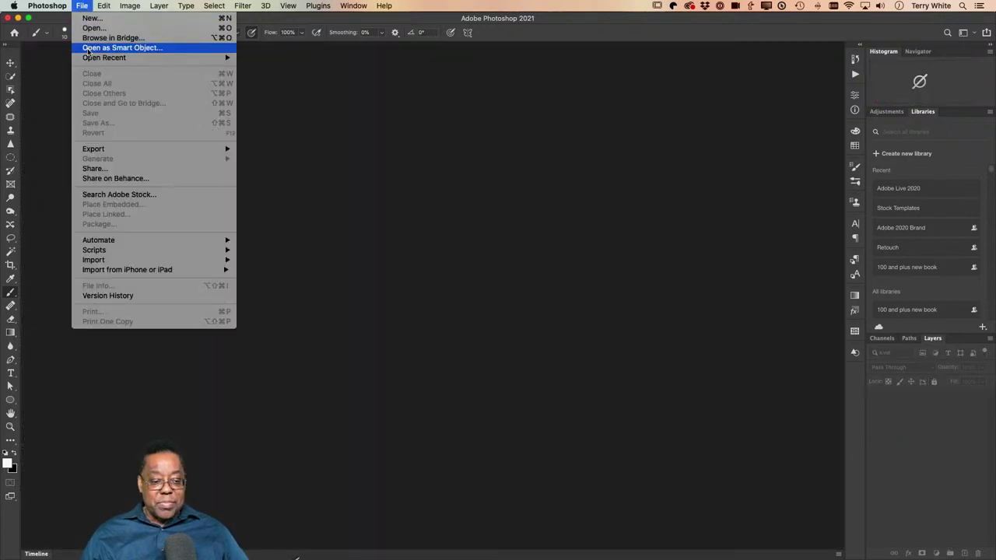
click(91, 18)
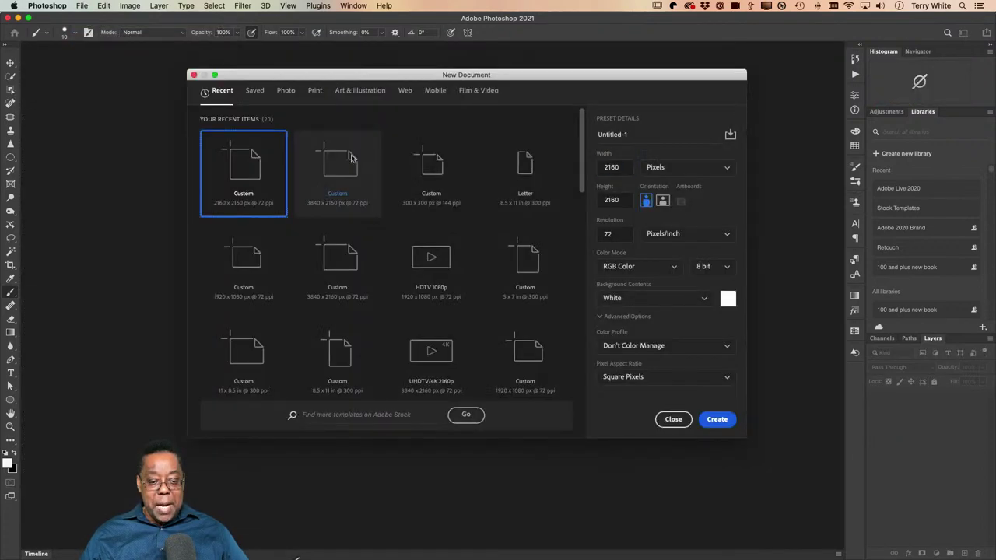
click(285, 90)
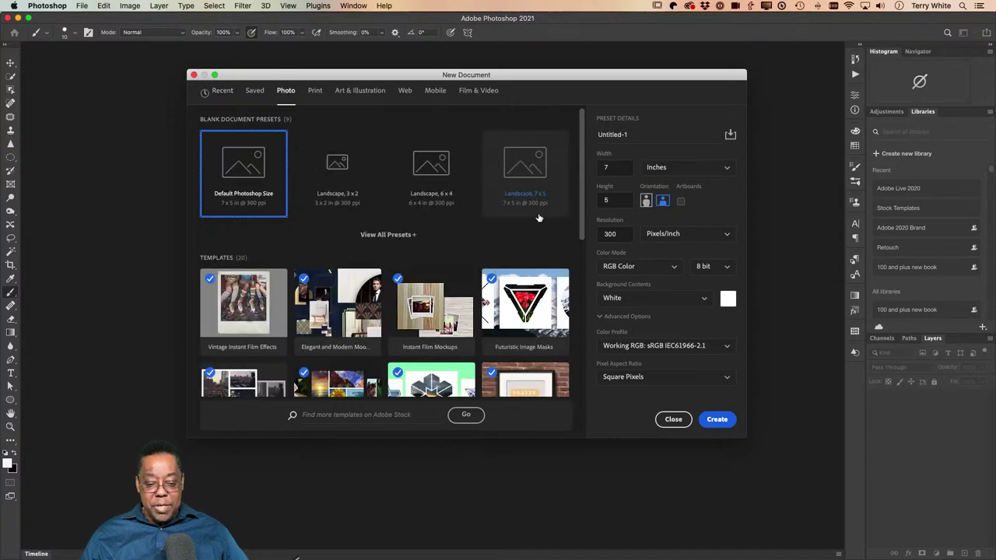
scroll(503, 289, down, 10)
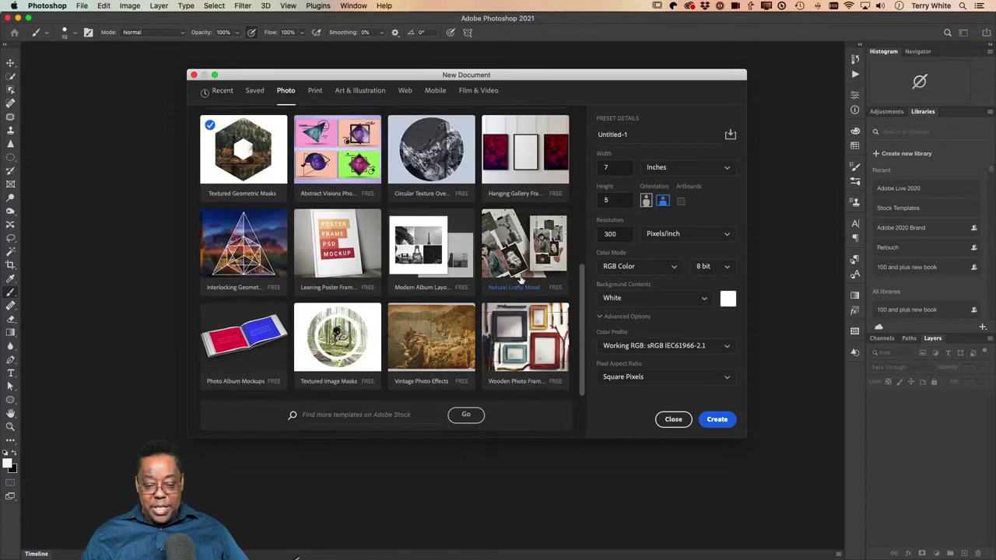
Preview the free Wooden Photo Frame Mockup Set template, and download and open it as a new document.
click(529, 351)
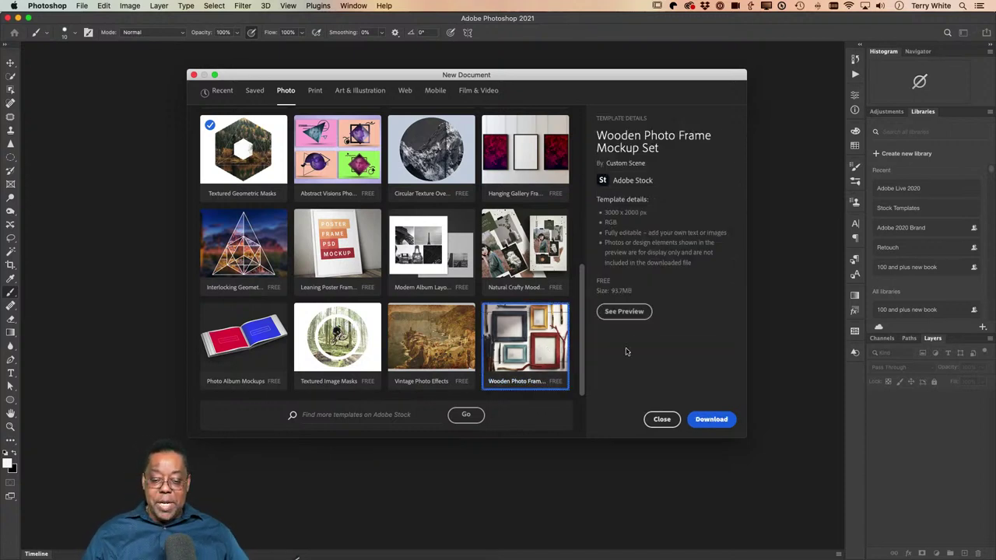
click(625, 312)
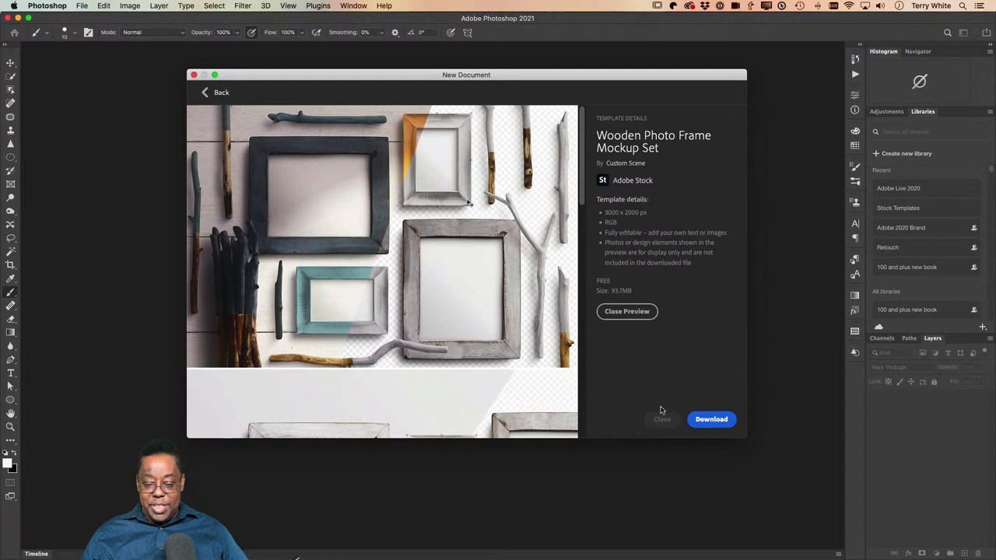
click(713, 421)
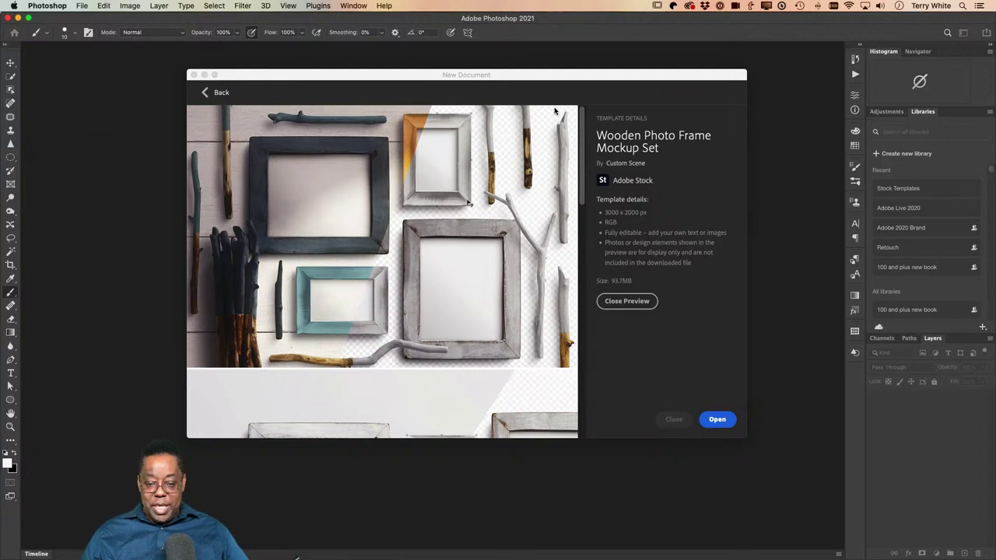
click(716, 420)
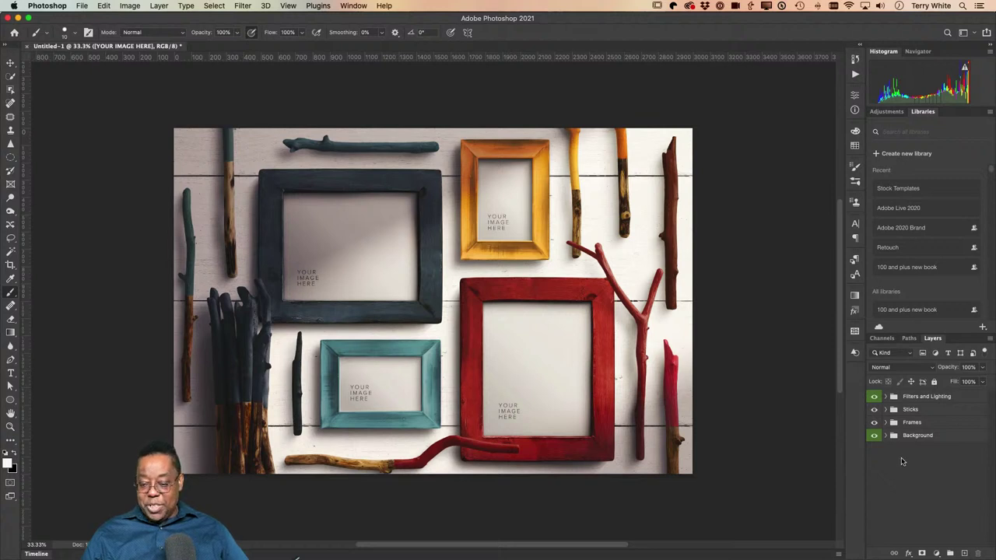
Expand the Frames layer group and toggle the Large Horizontal Frame group's visibility off and back on.
click(885, 422)
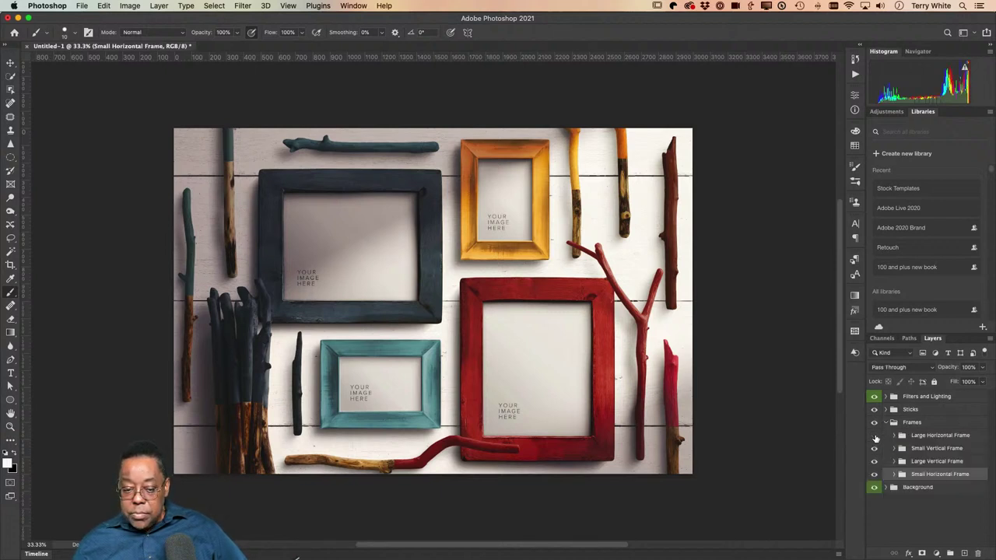
click(874, 436)
click(875, 437)
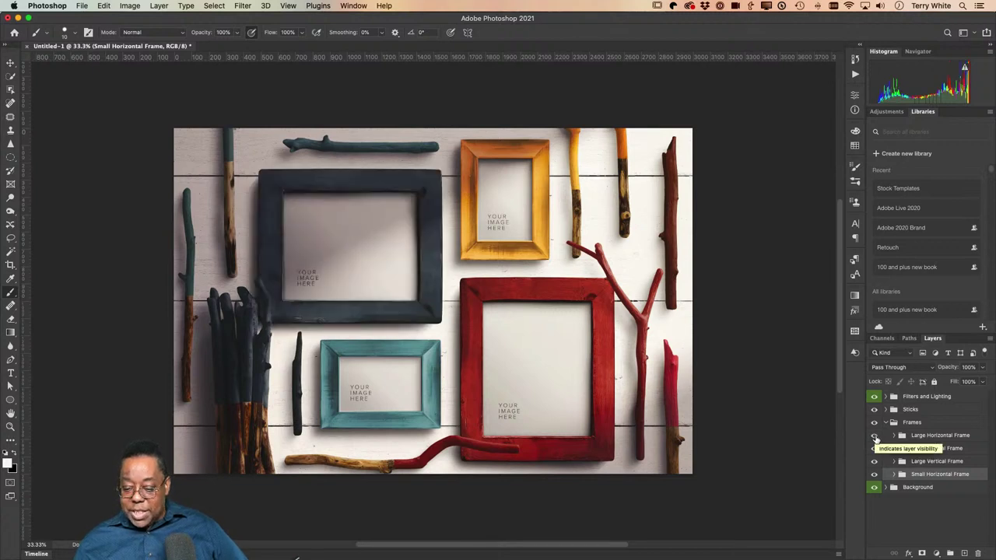
click(873, 435)
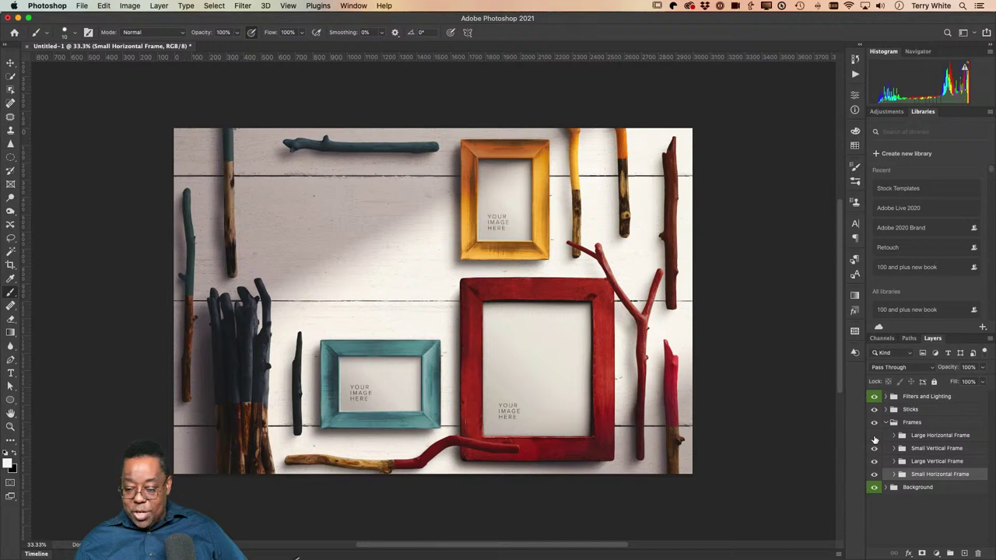
click(874, 436)
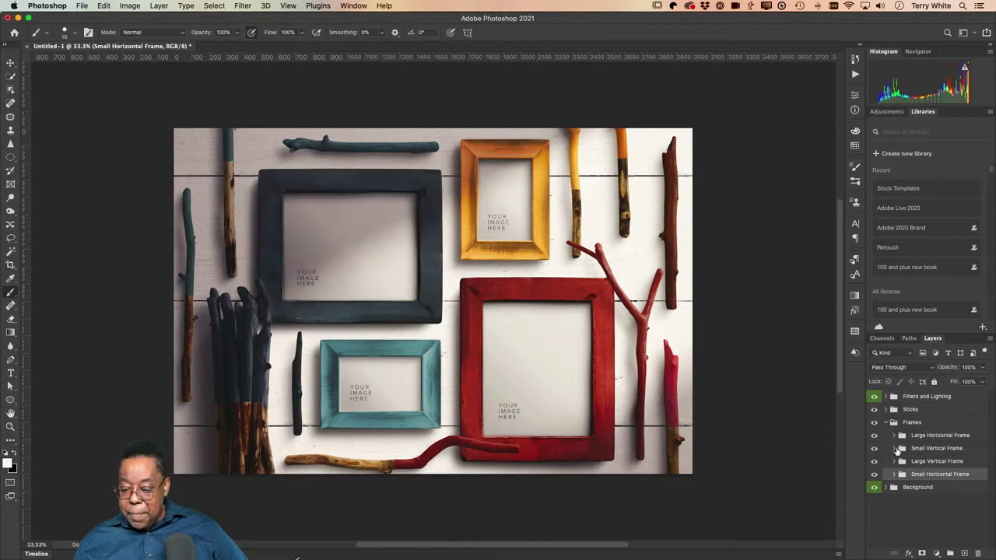
Expand the Background layer group to examine its texture and color layers, and collapse it again.
click(882, 423)
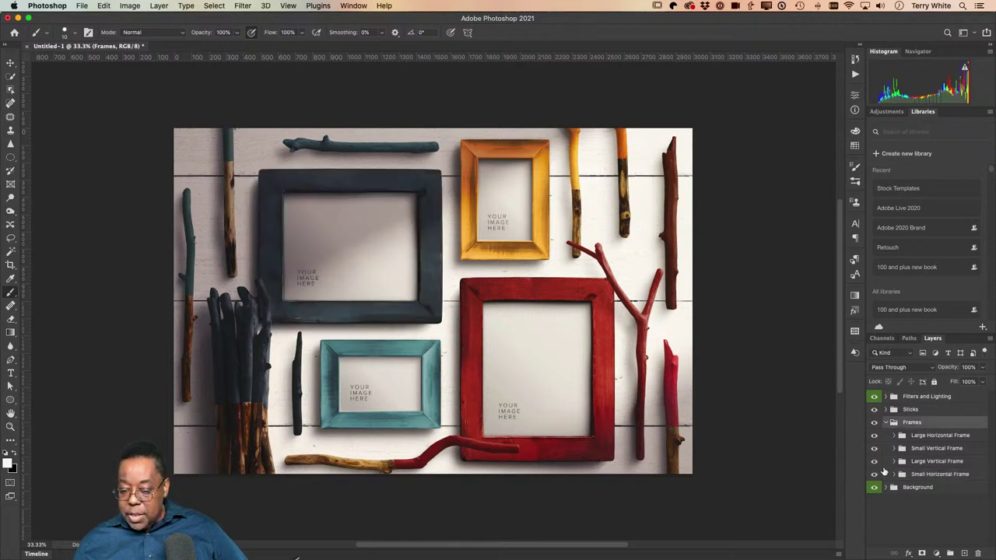
click(888, 488)
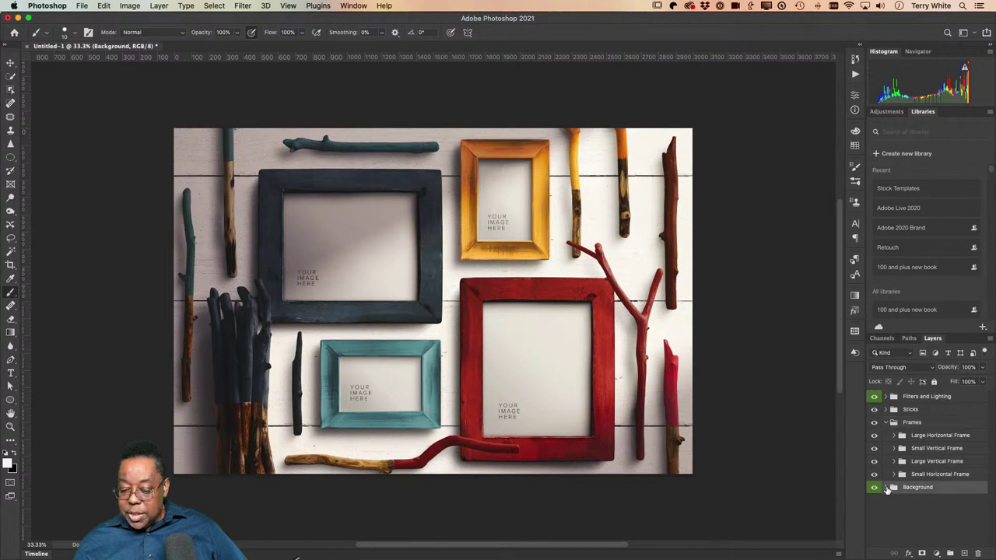
click(886, 488)
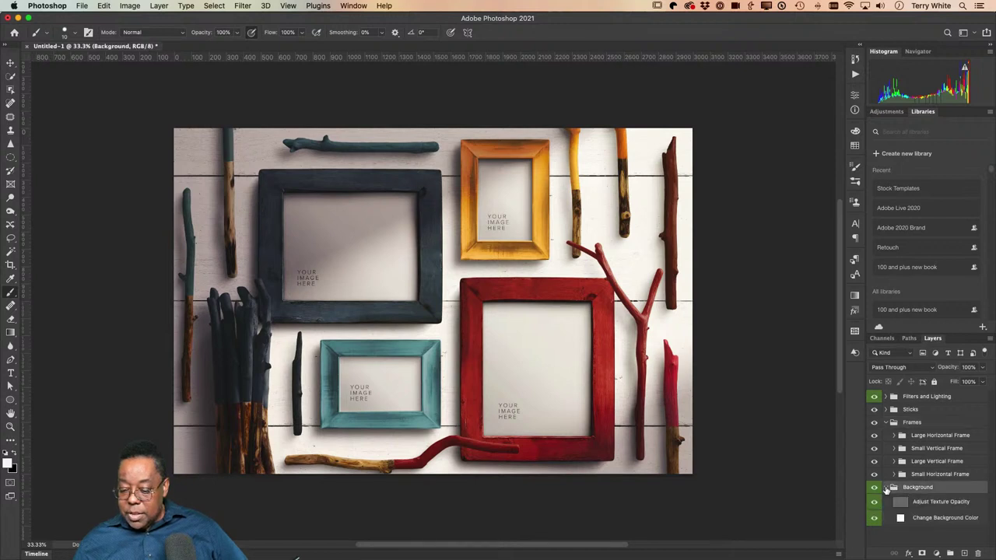
click(886, 487)
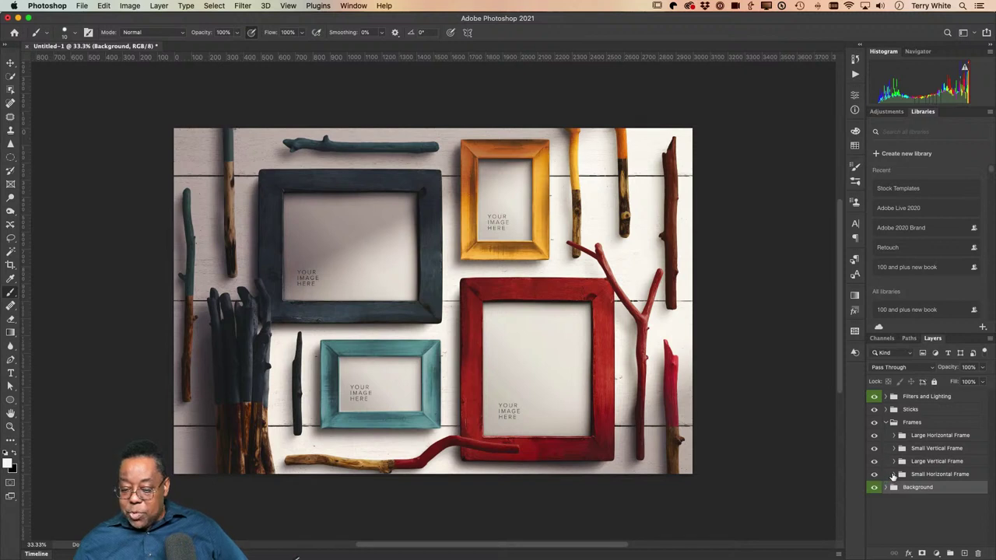
Toggle the Small Horizontal Frame group's visibility off and back on.
click(893, 474)
click(893, 474)
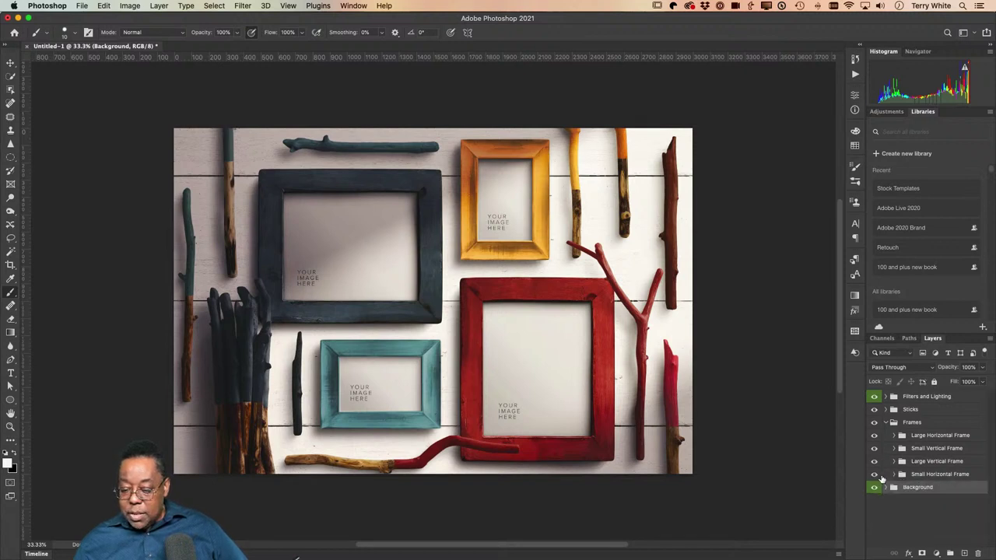
click(873, 474)
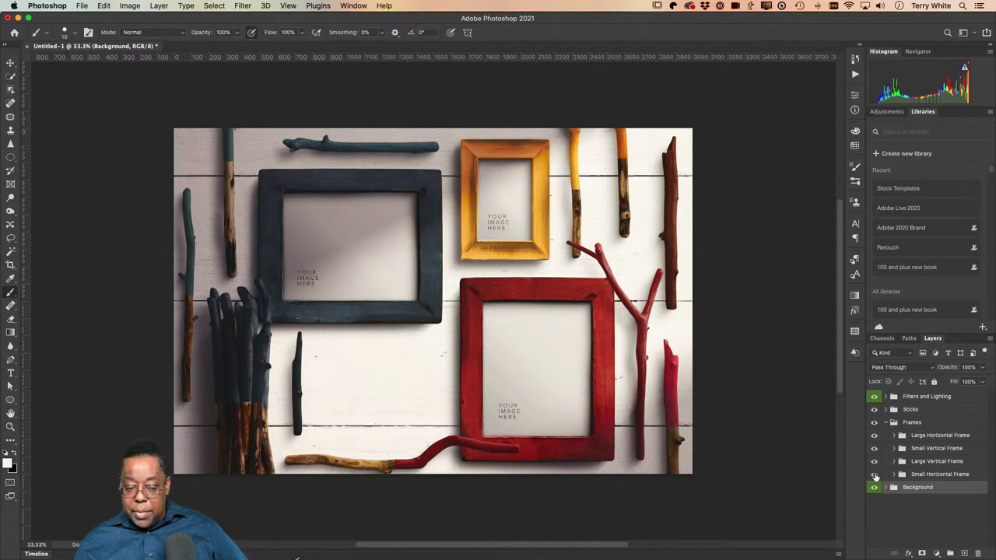
click(873, 474)
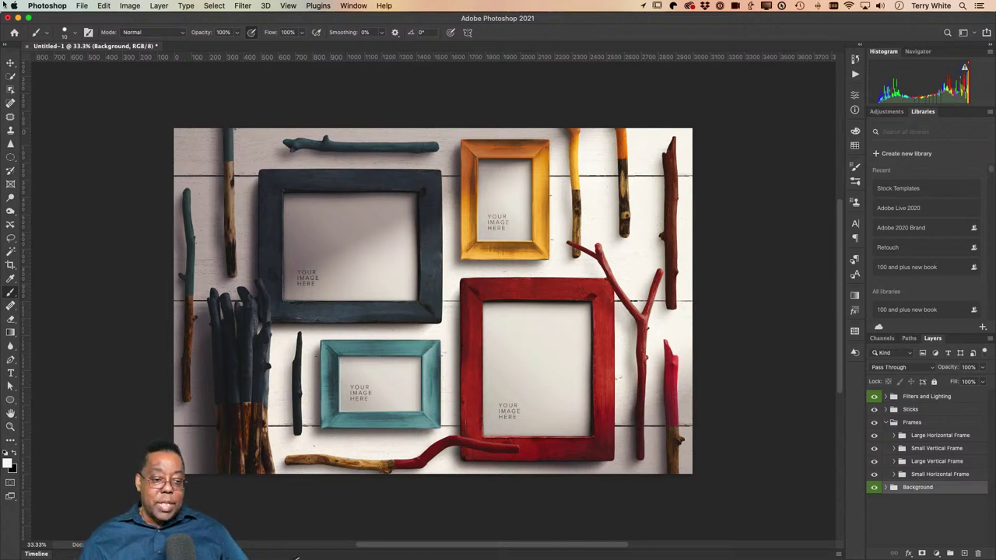
Preview the _DSC2433.jpg photo in the Travel Photos folder and open it as a separate document.
click(81, 5)
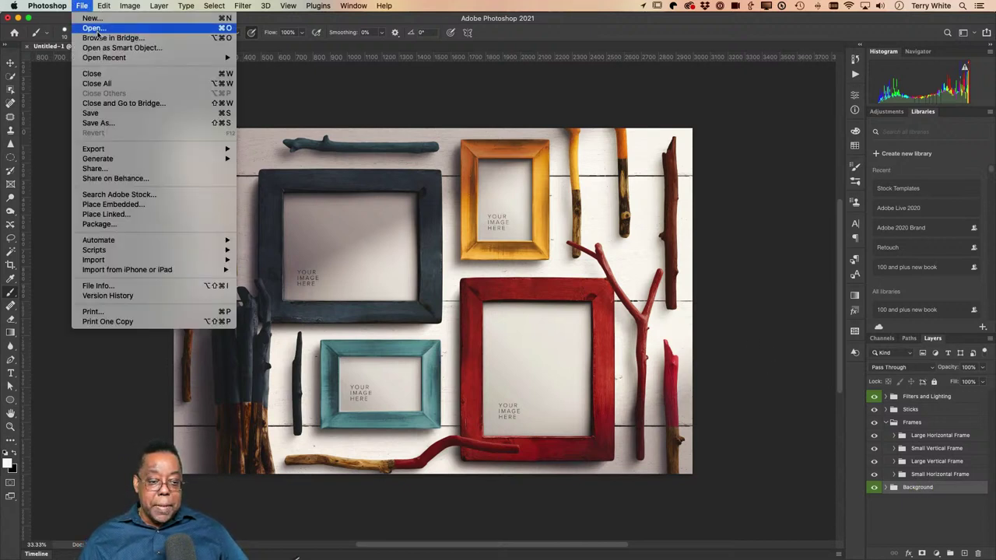
click(753, 196)
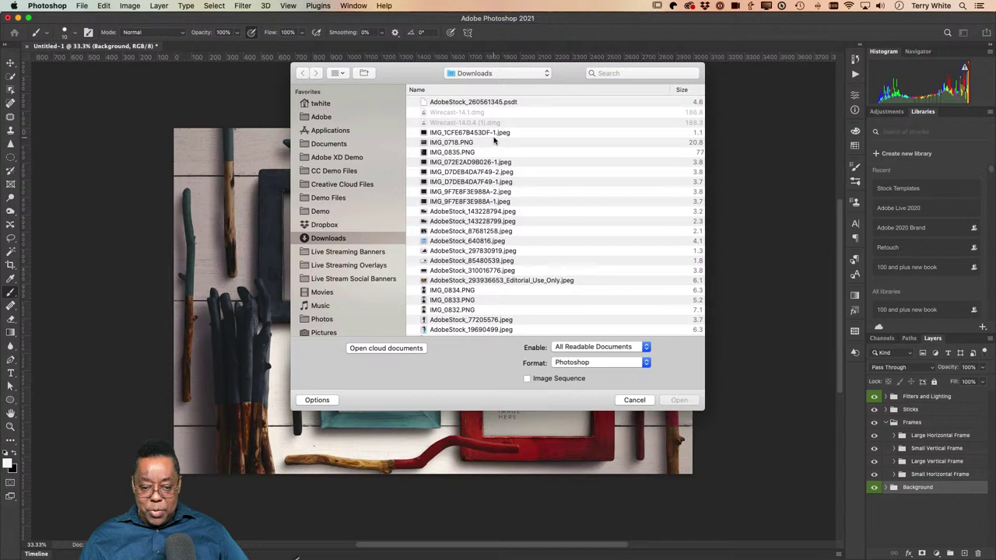
click(493, 75)
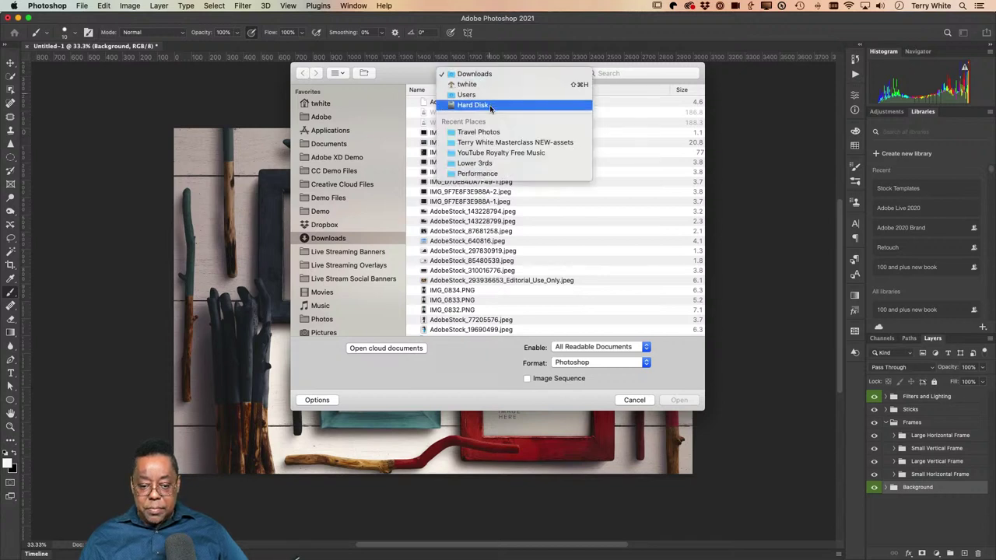
click(477, 132)
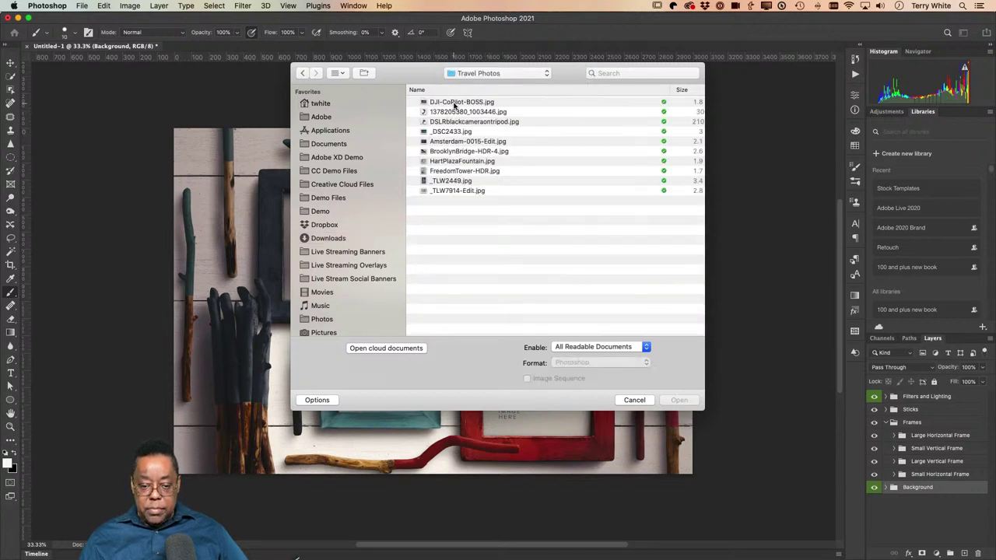
click(451, 131)
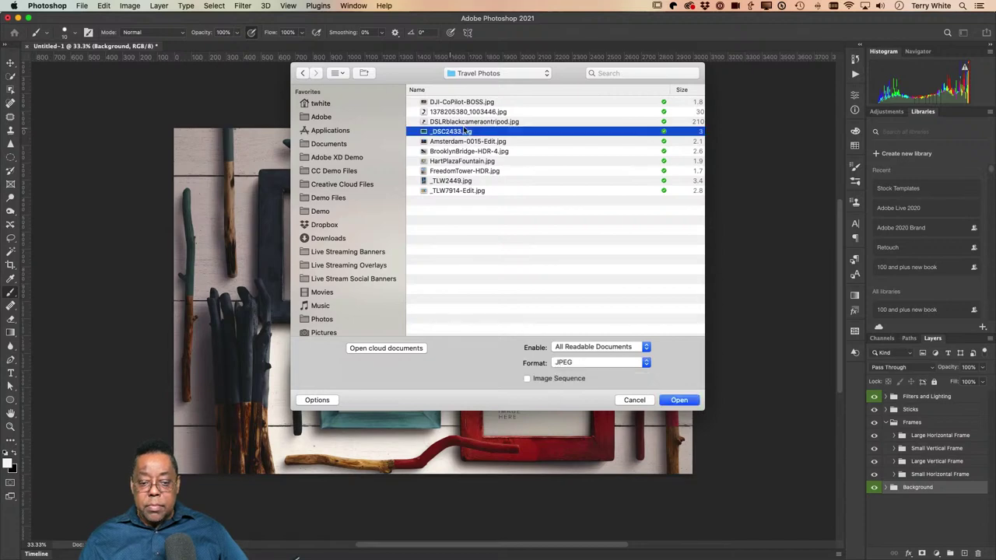
key(space)
key(space)
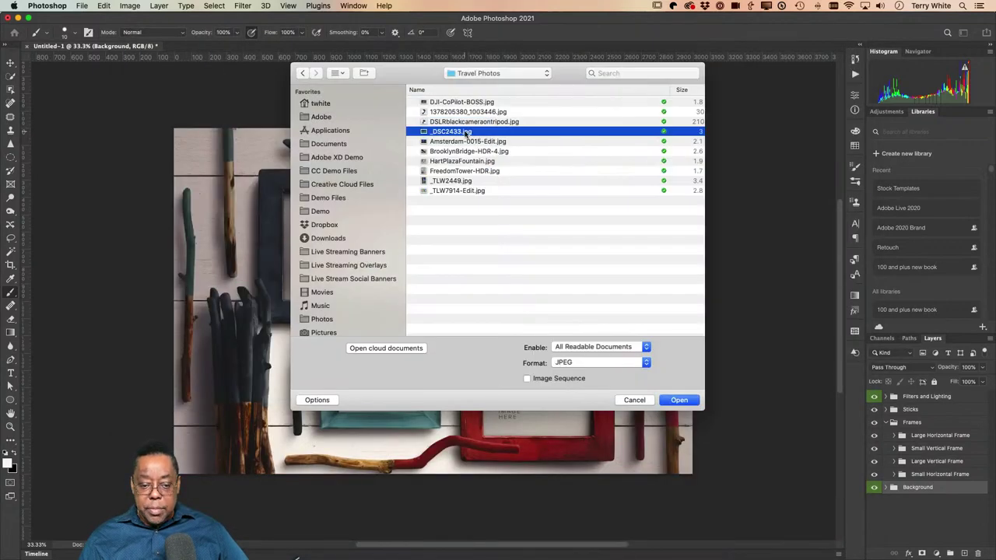
double_click(467, 132)
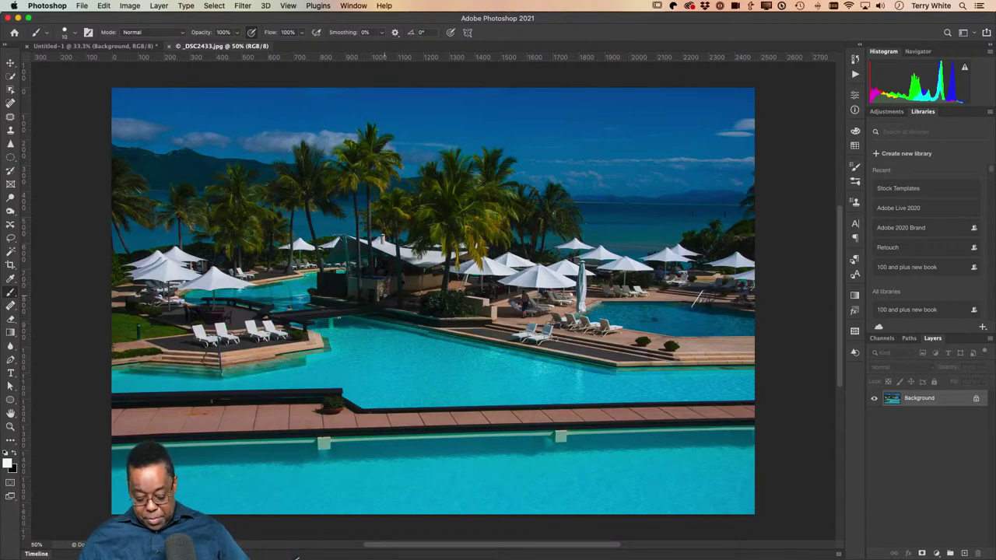
Copy the pool photo into the wooden frame mockup document with the Move tool.
key(v)
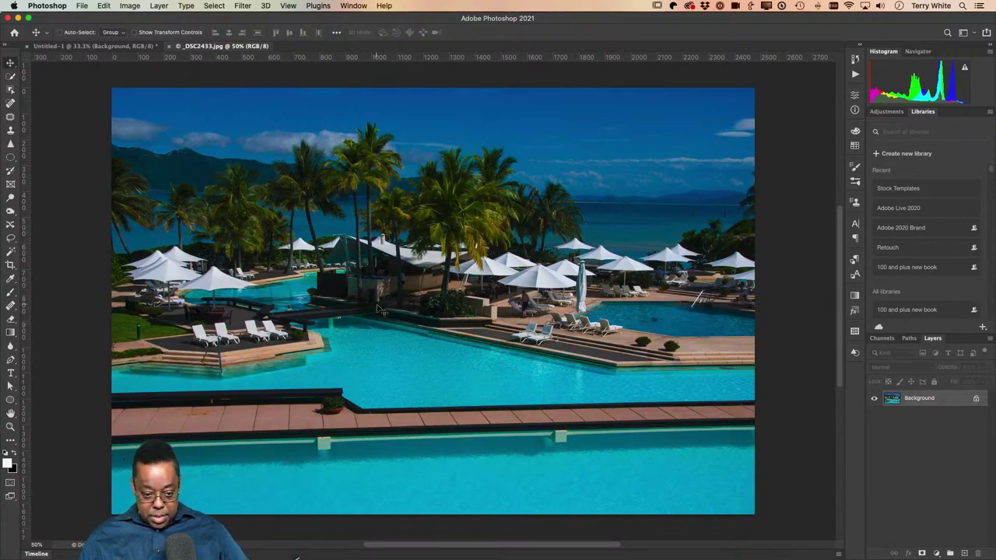
click(91, 47)
drag(427, 300, 430, 303)
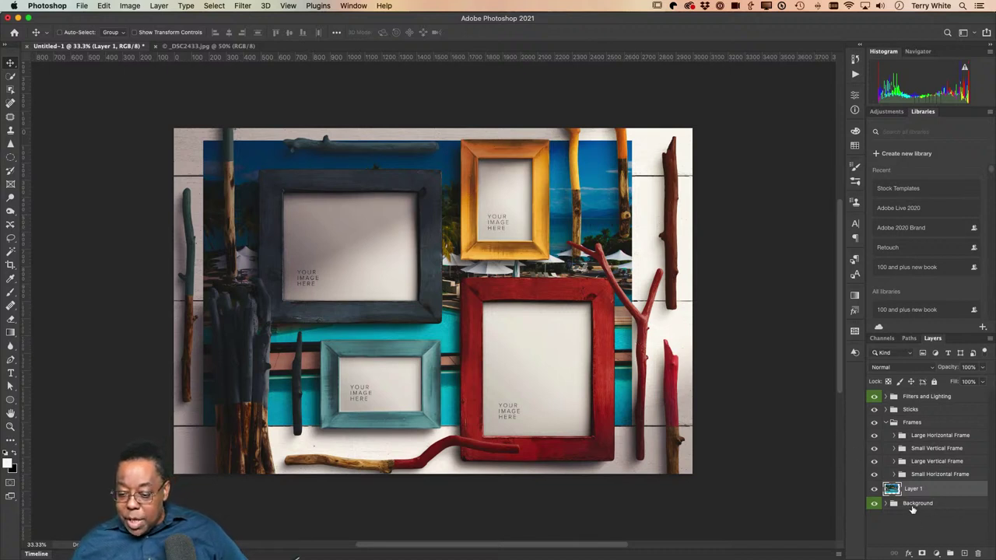
Move the pool photo layer into the Large Horizontal Frame group, between the Reflection and [YOUR IMAGE HERE] layers.
drag(902, 494, 917, 436)
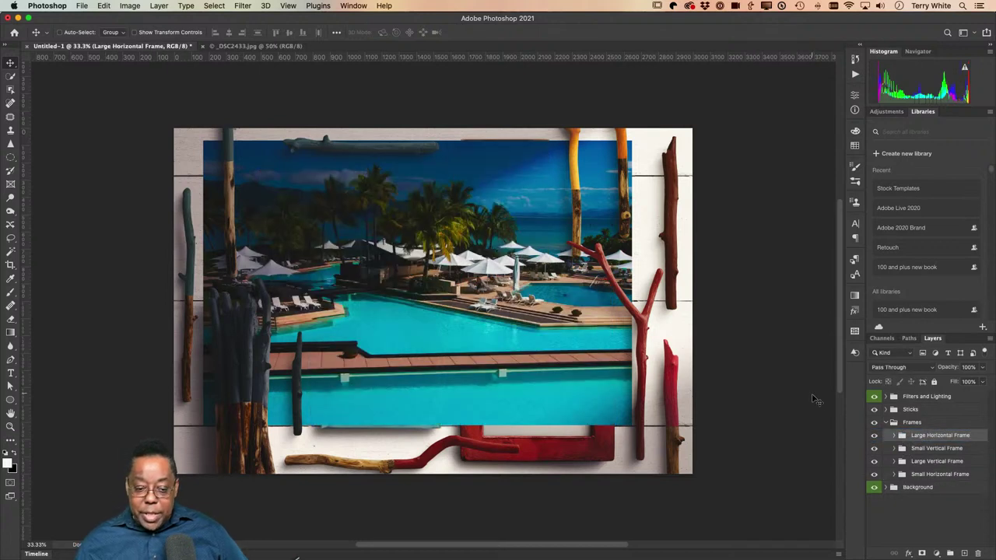
click(894, 435)
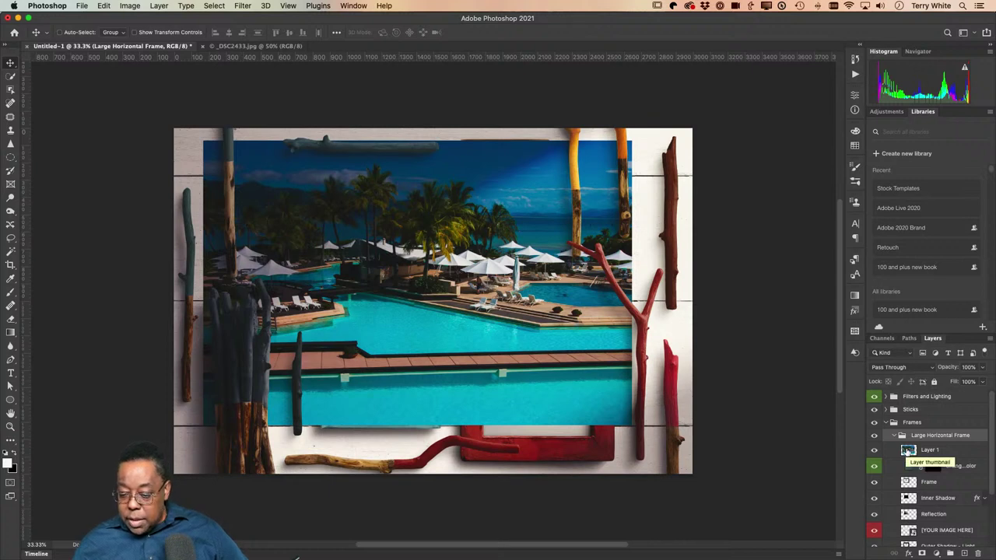
drag(908, 454, 928, 527)
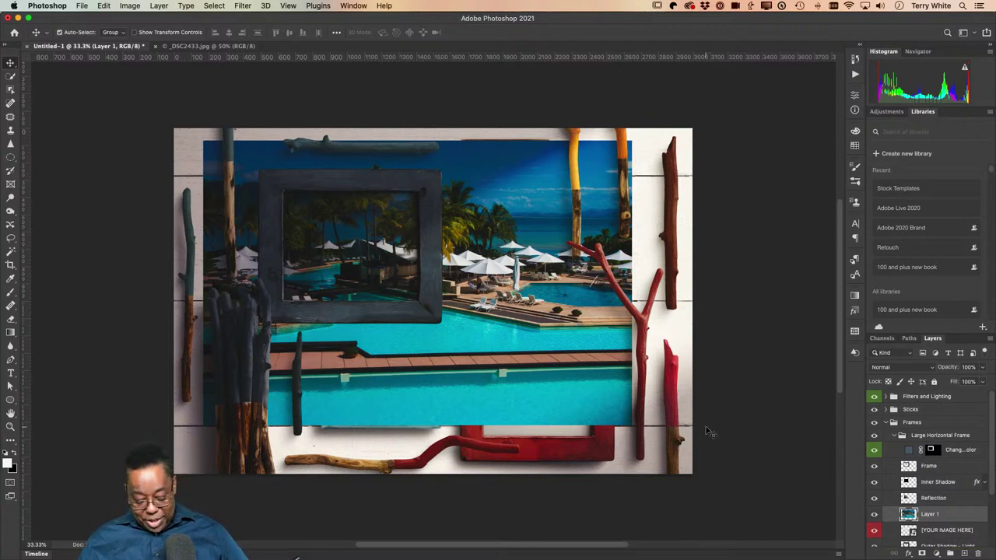
Scale the pool photo proportionally to about 40.6% and position it to fill the opening of the dark blue frame.
key(super+t)
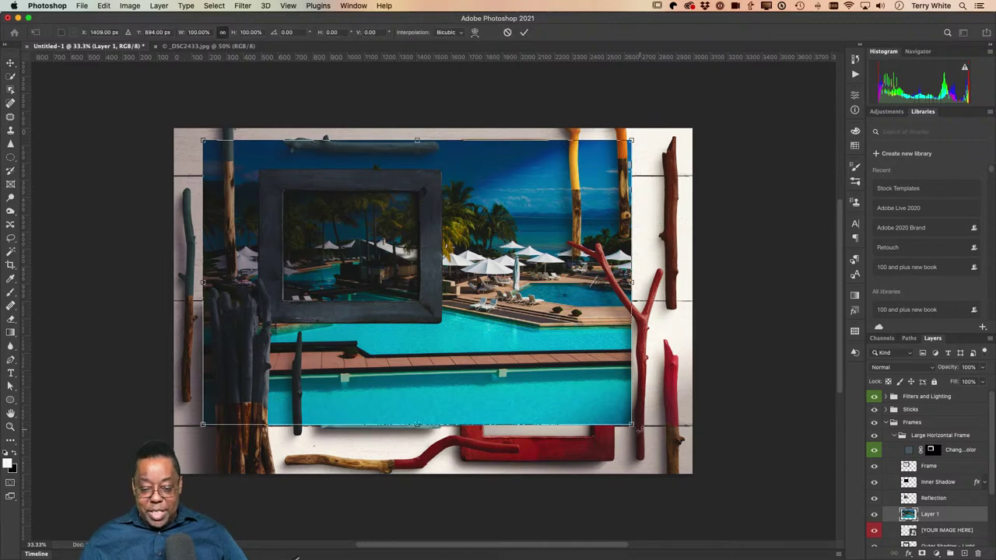
drag(631, 425, 403, 296)
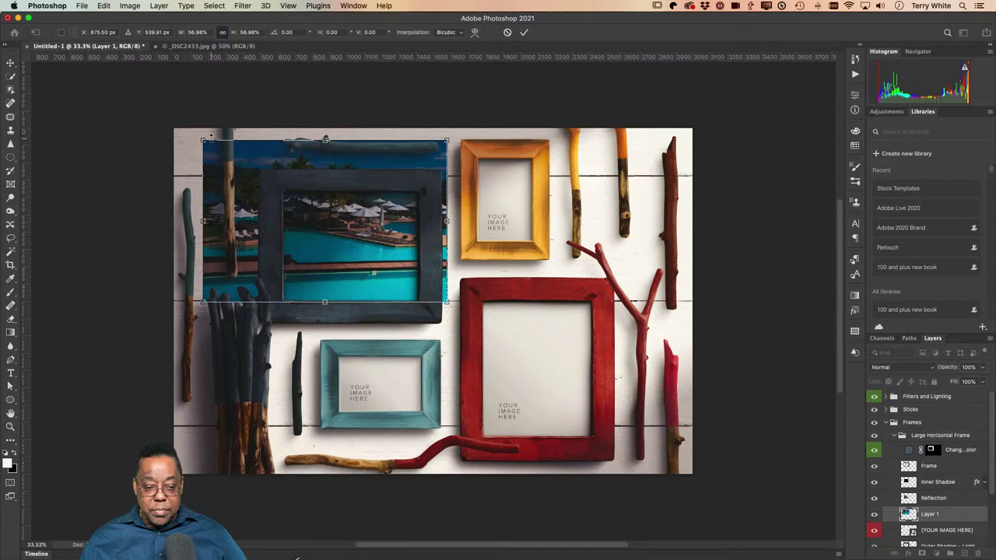
drag(205, 141, 272, 186)
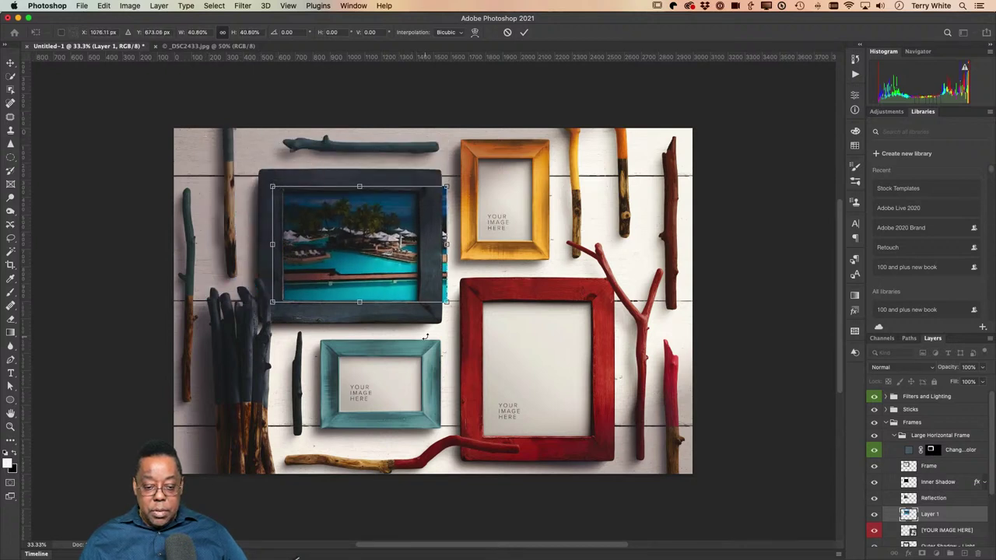
drag(426, 290, 419, 293)
key(Return)
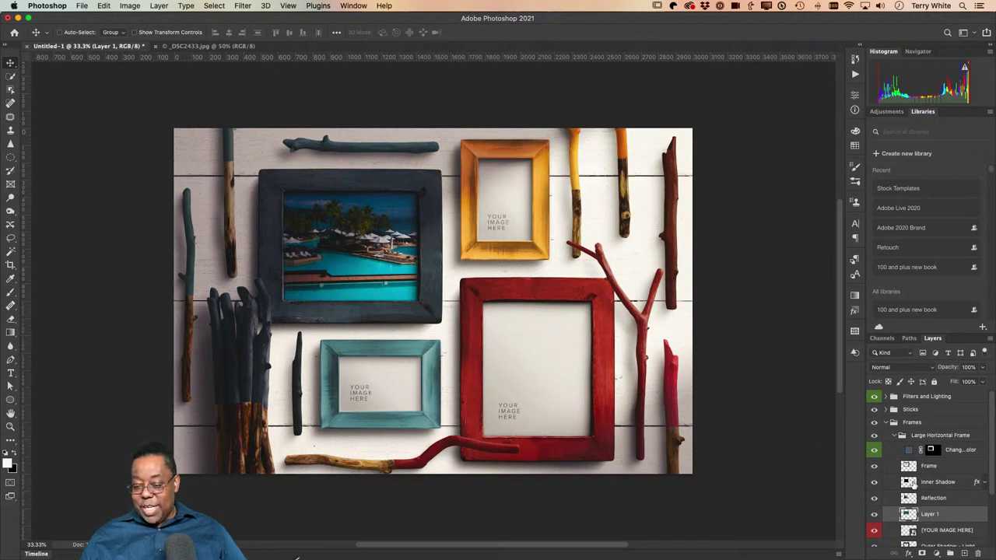
Compare the large horizontal frame with and without its Inner Shadow layer, and leave that layer hidden.
click(873, 484)
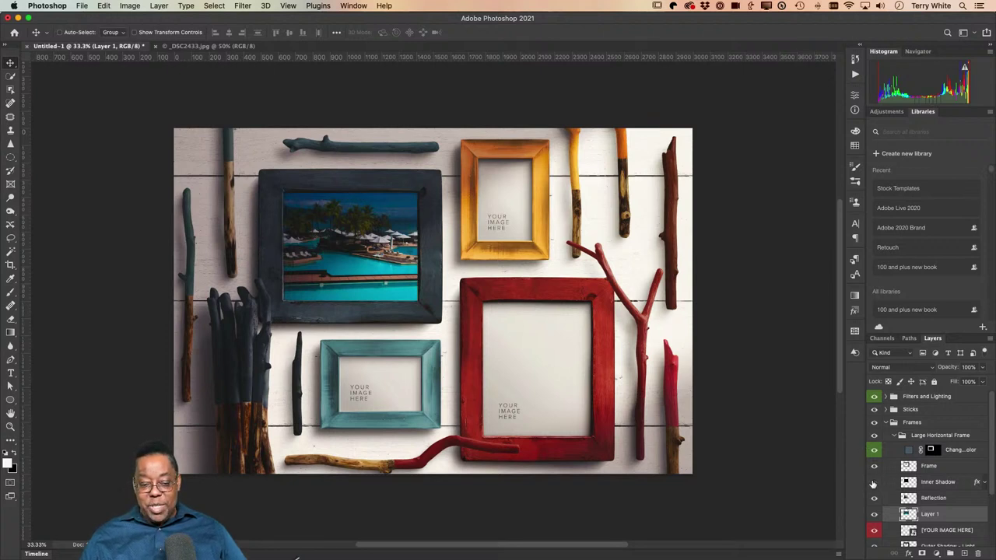
click(873, 484)
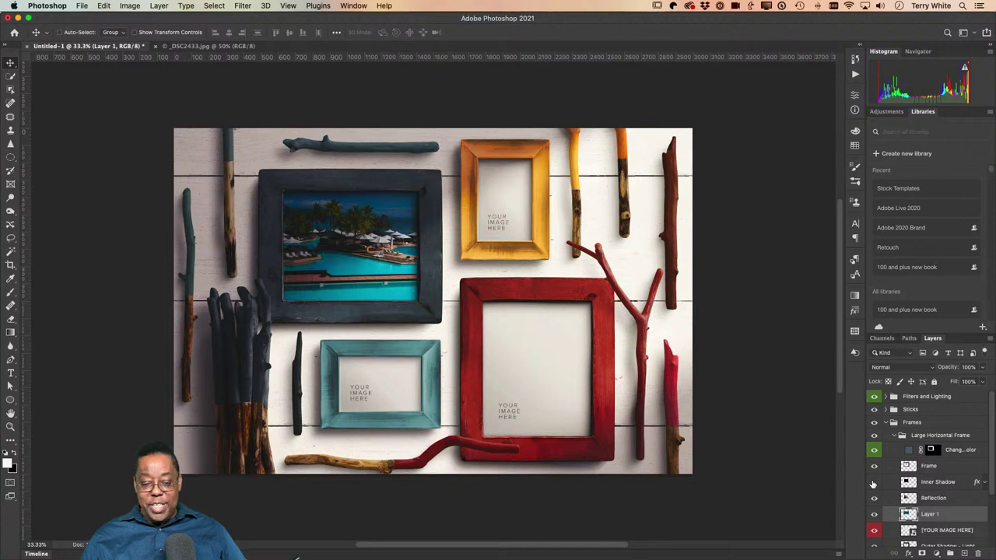
click(872, 484)
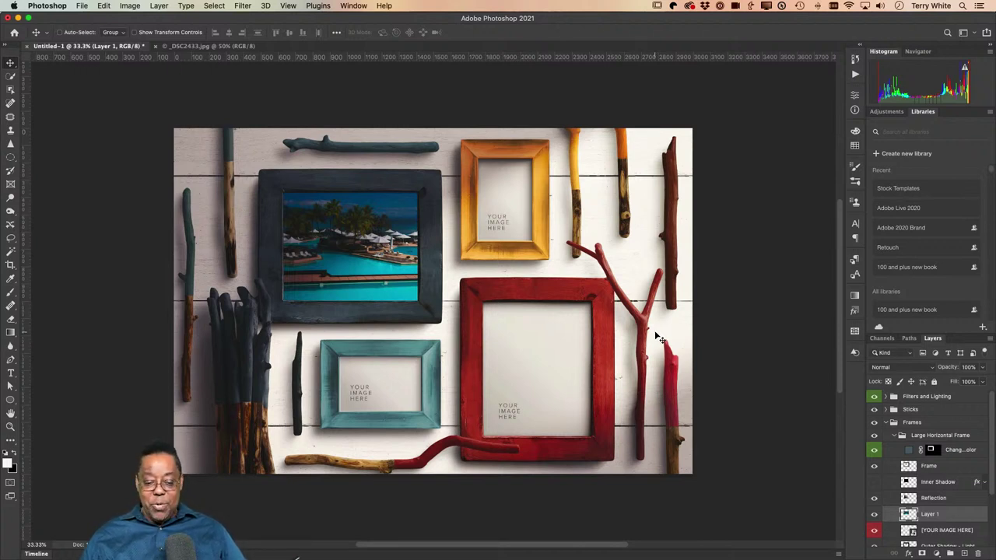
Collapse the Large Horizontal Frame group and hide both it and the Small Vertical Frame group.
click(893, 436)
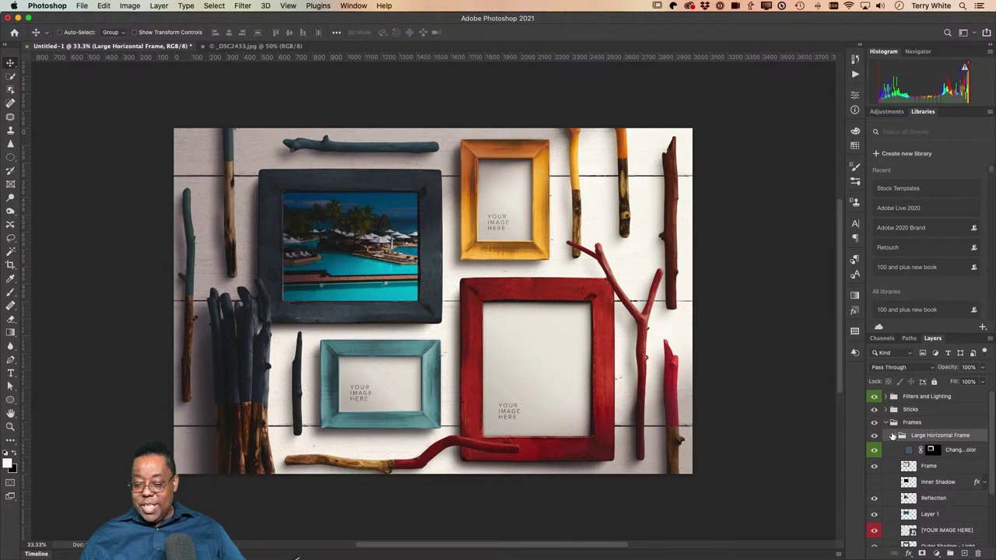
click(892, 435)
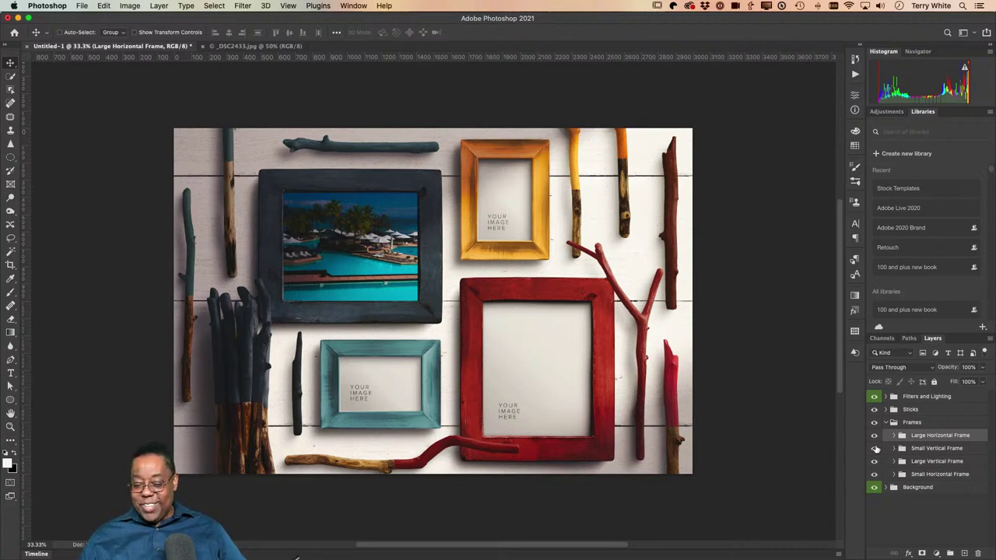
click(874, 437)
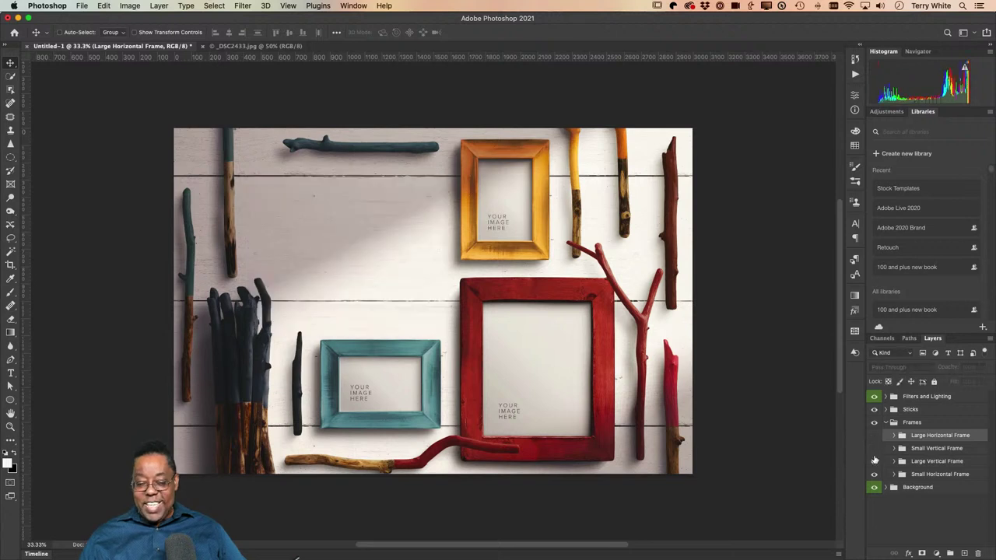
click(874, 449)
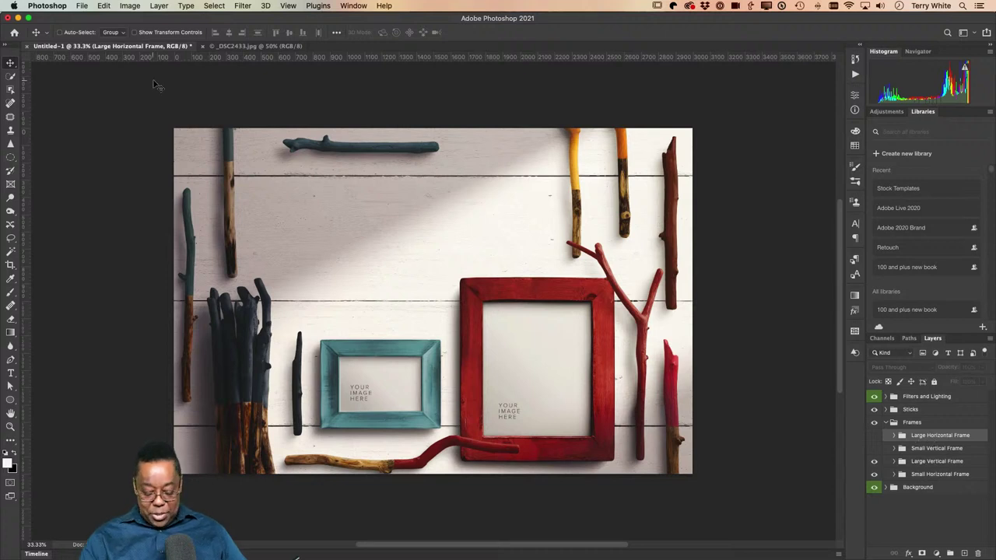
Start a new document and select the Urban Mural with Bicycle Mockup from the Art & Illustration templates.
key(super+n)
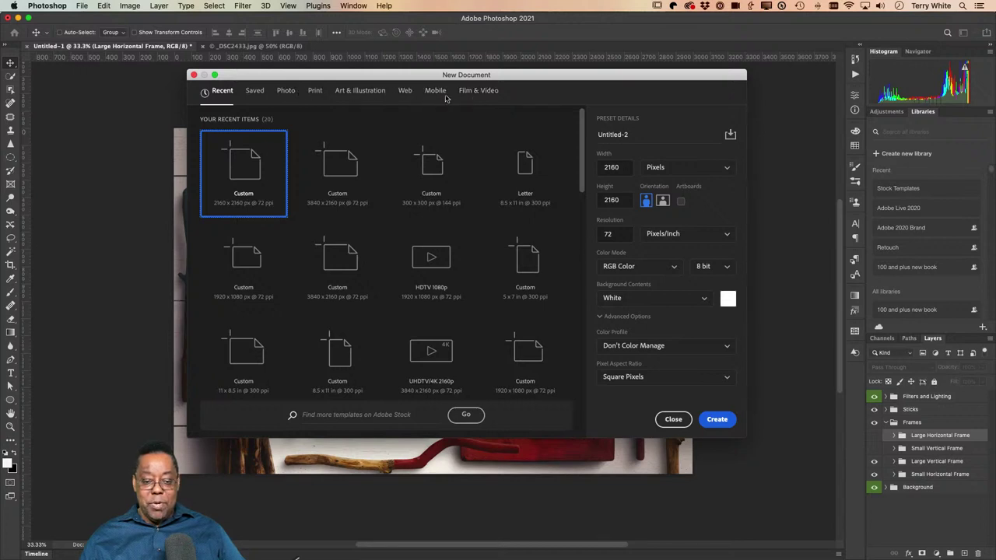
click(361, 95)
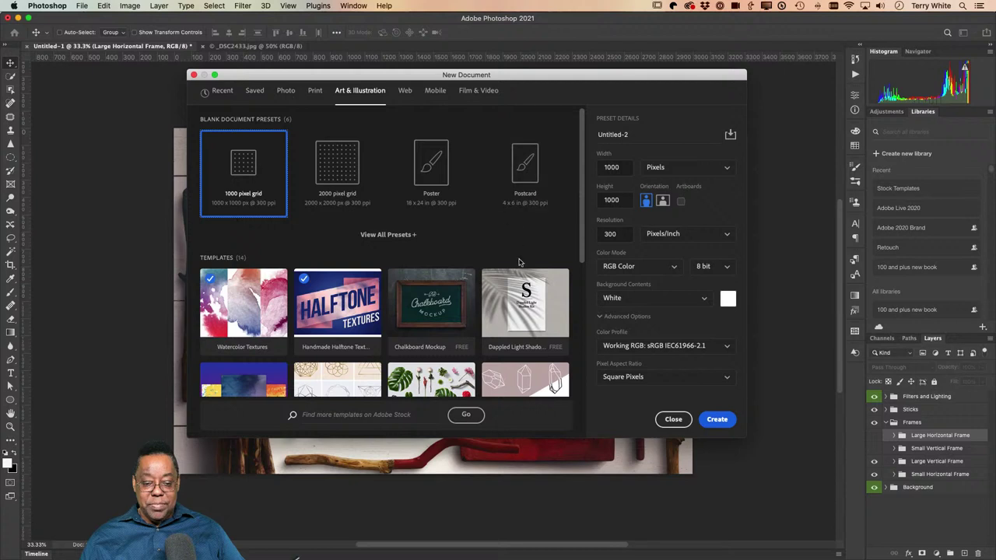
scroll(520, 263, down, 3)
scroll(519, 262, down, 3)
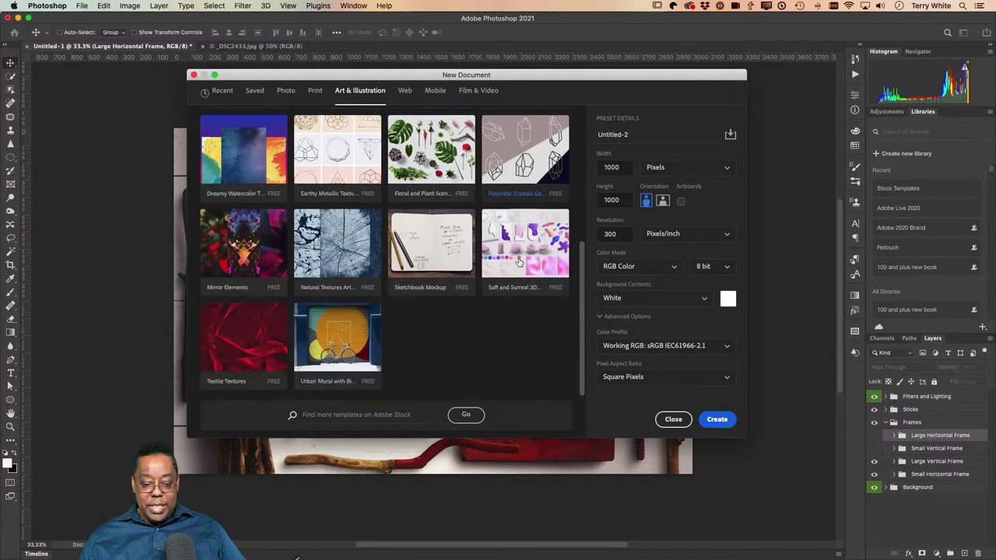
scroll(519, 262, up, 2)
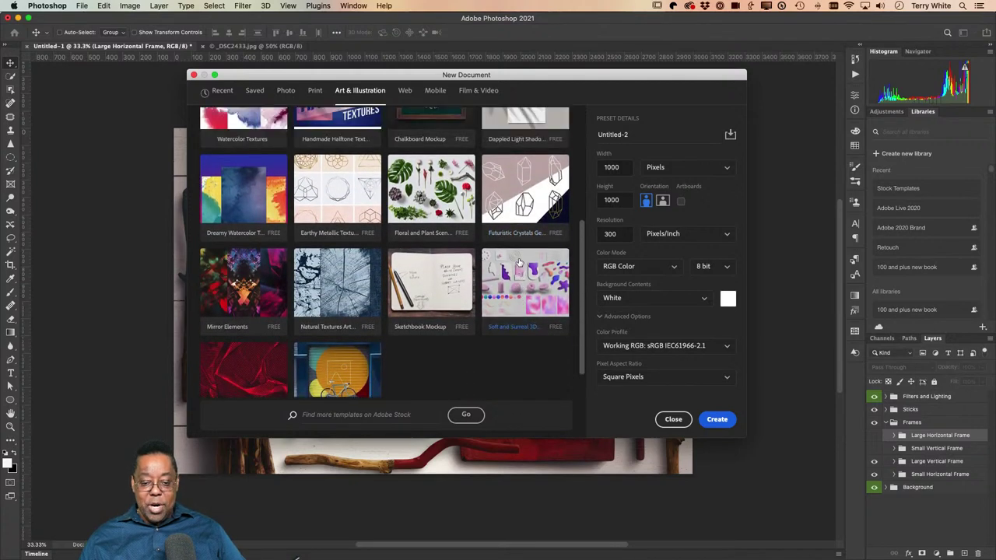
scroll(519, 262, up, 1)
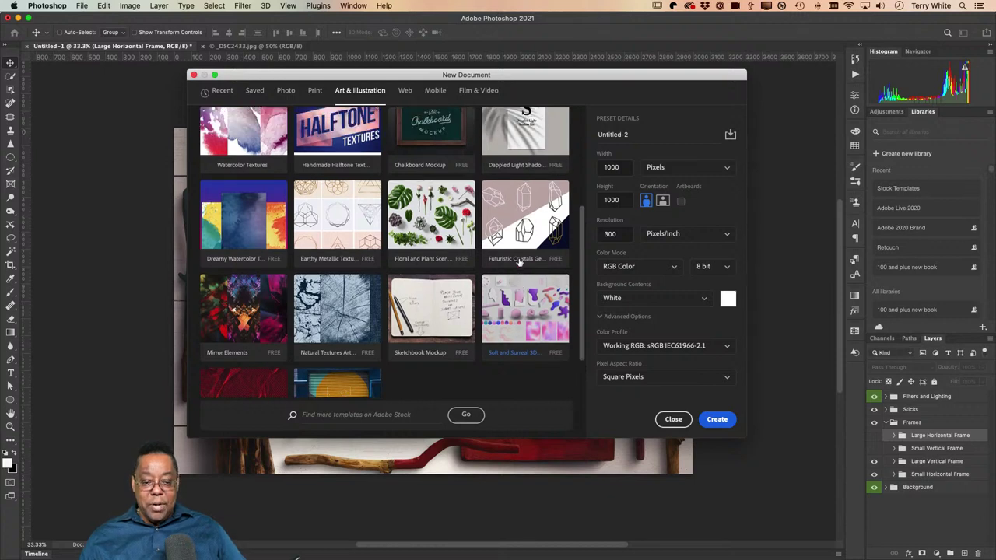
scroll(500, 253, up, 4)
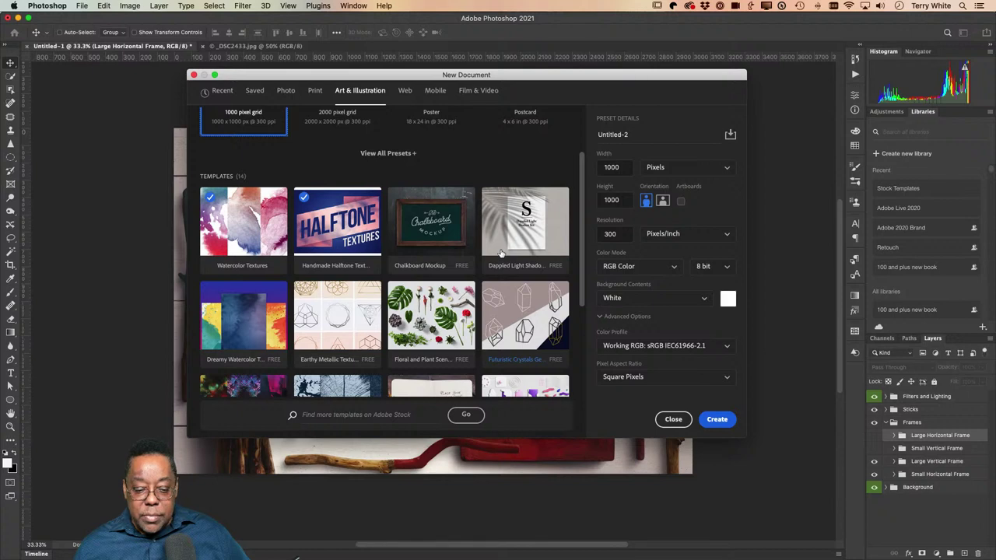
scroll(500, 253, down, 6)
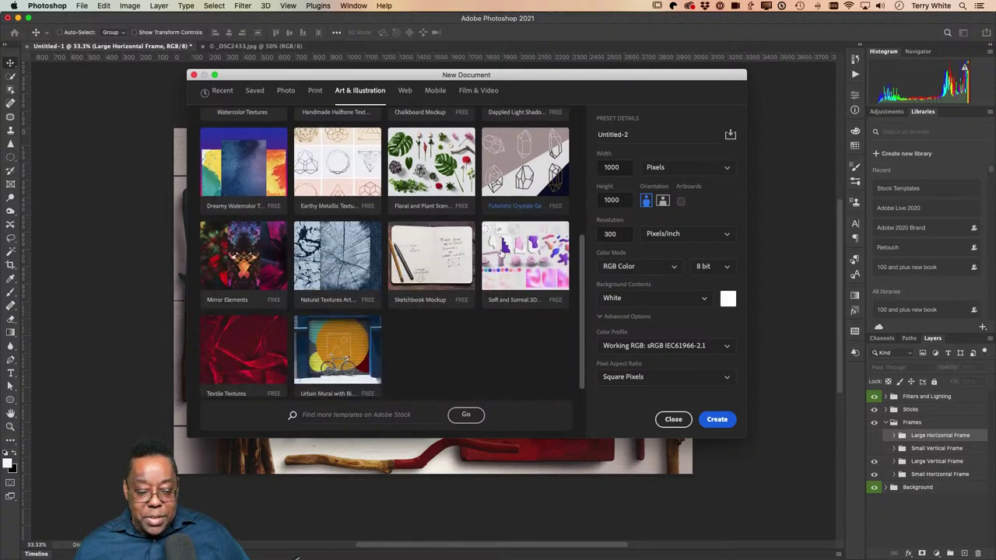
scroll(338, 350, down, 1)
click(337, 350)
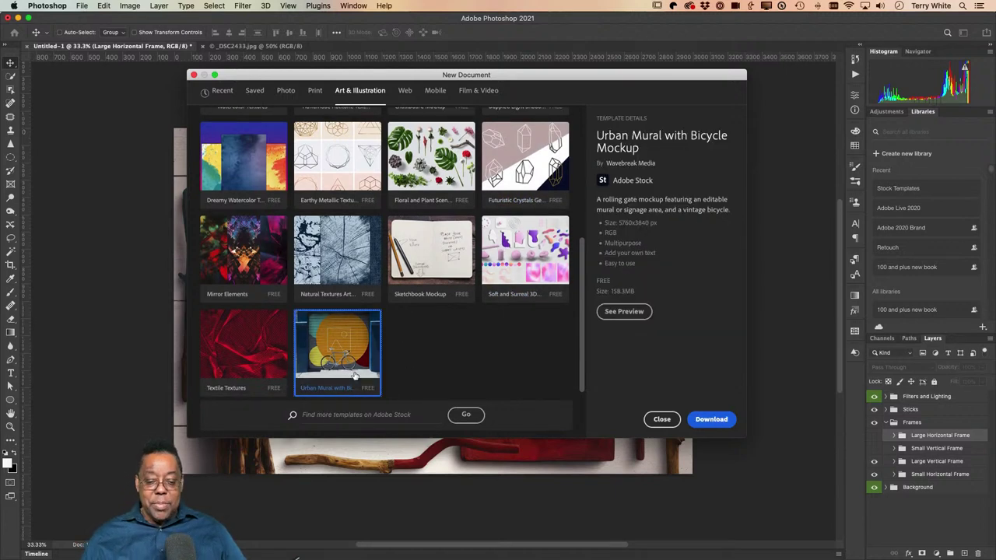
Download the Urban Mural with Bicycle Mockup template, accepting its large size, and open it.
click(703, 418)
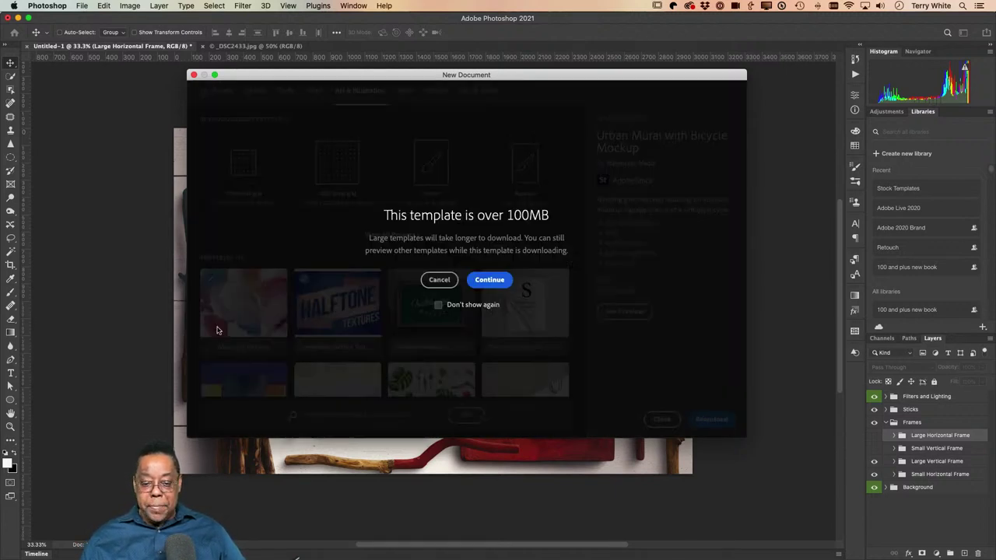
click(485, 281)
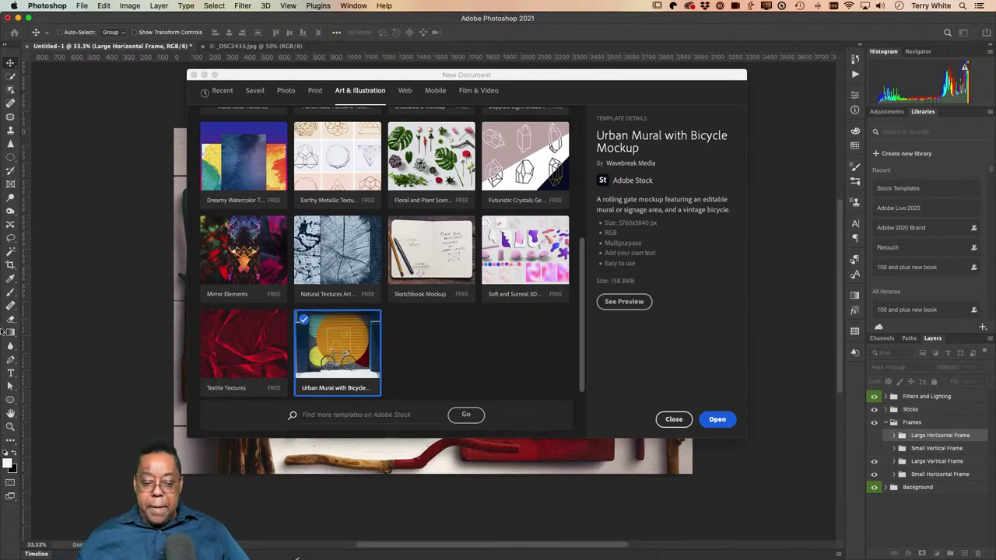
click(714, 421)
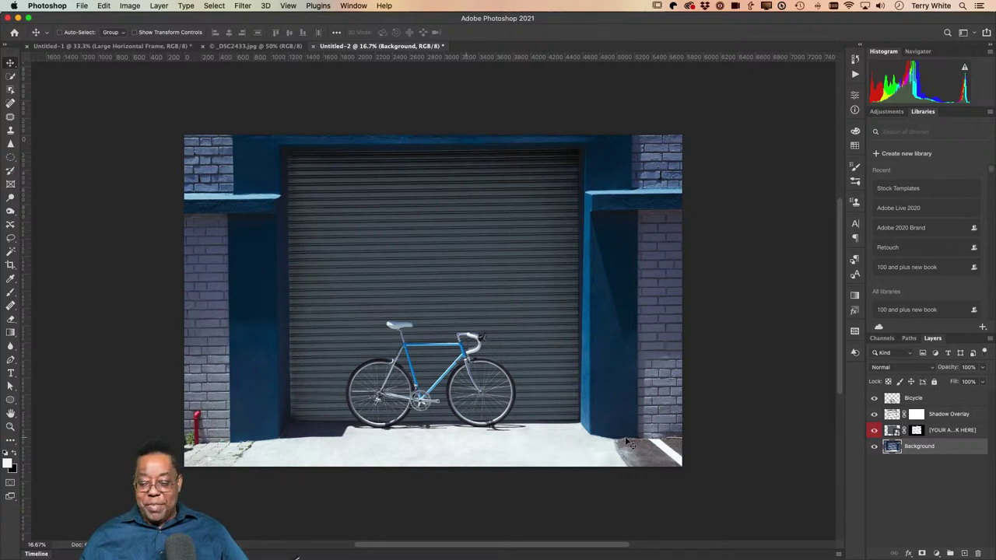
Examine what the Background, [YOUR ARTWORK HERE] and Shadow Overlay layers contribute by hiding and reshowing each one.
click(874, 446)
click(873, 447)
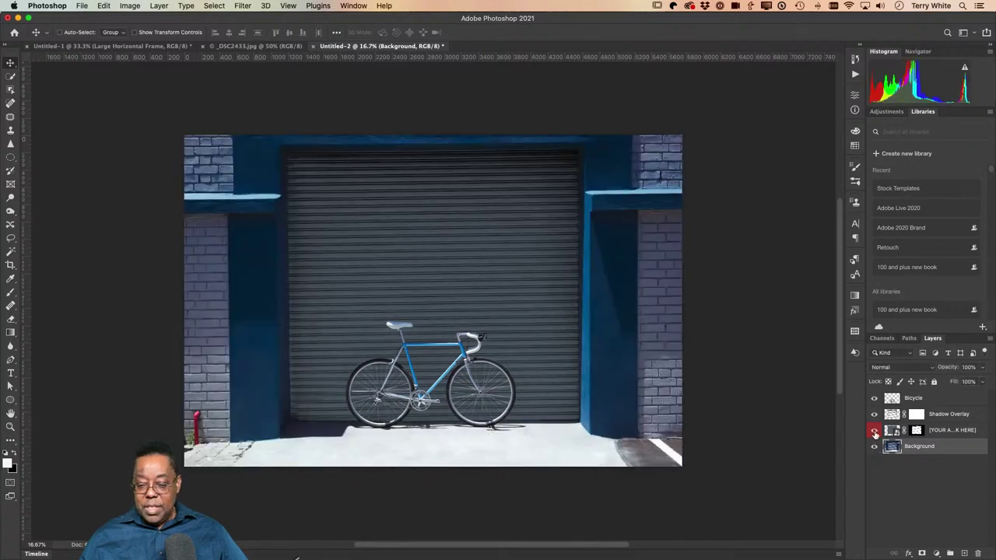
click(874, 430)
click(874, 431)
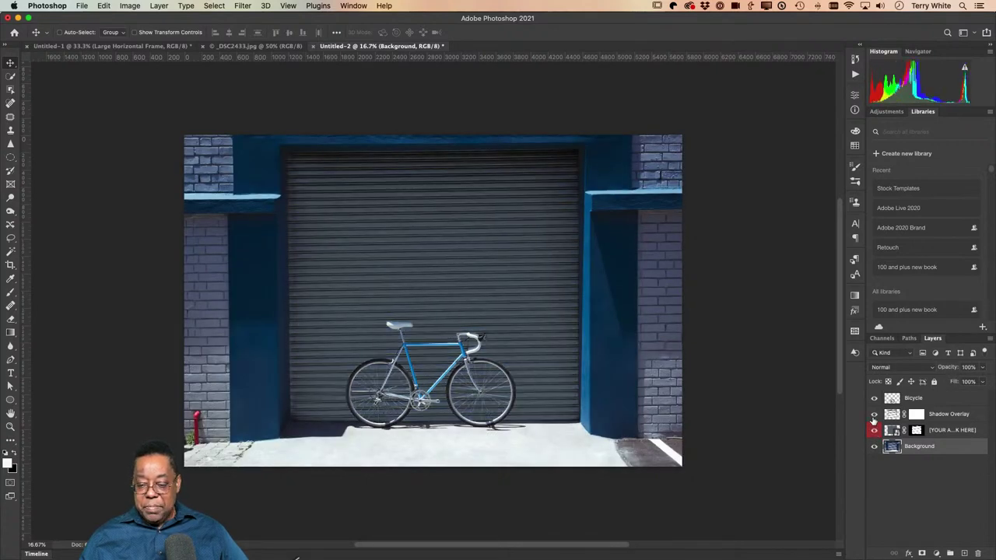
click(872, 414)
click(872, 415)
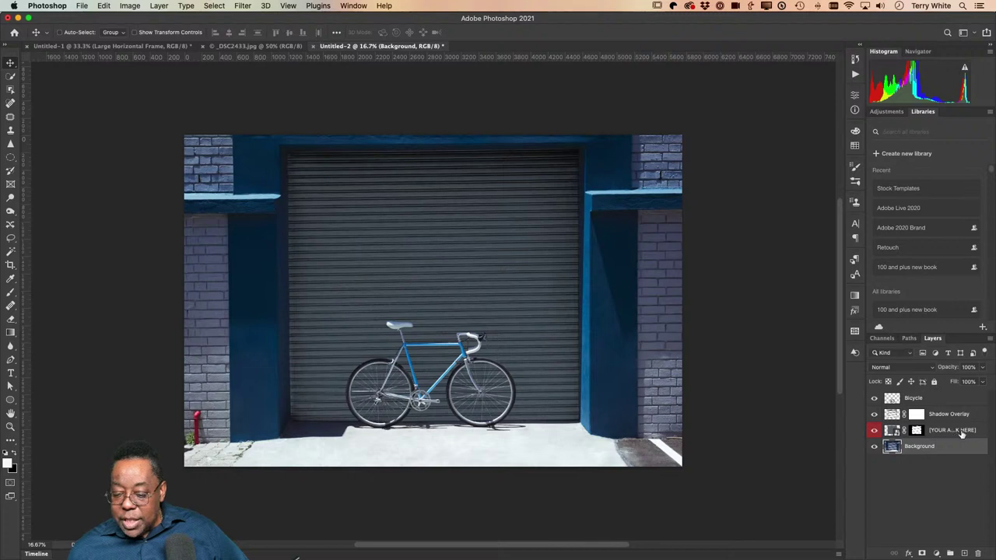
Check the [YOUR ARTWORK HERE] layer's effect on the rolling gate and open its smart object contents for editing.
click(897, 430)
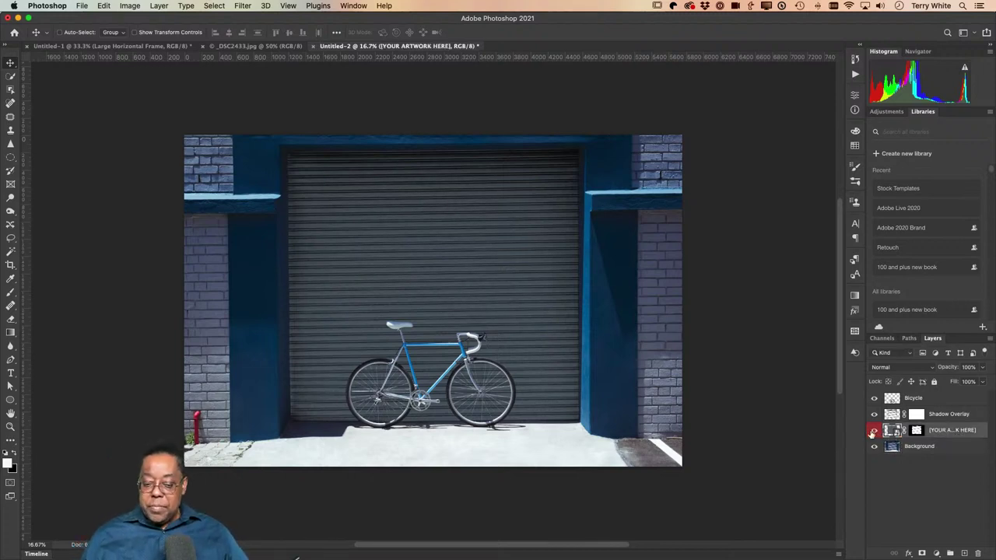
click(872, 432)
click(872, 431)
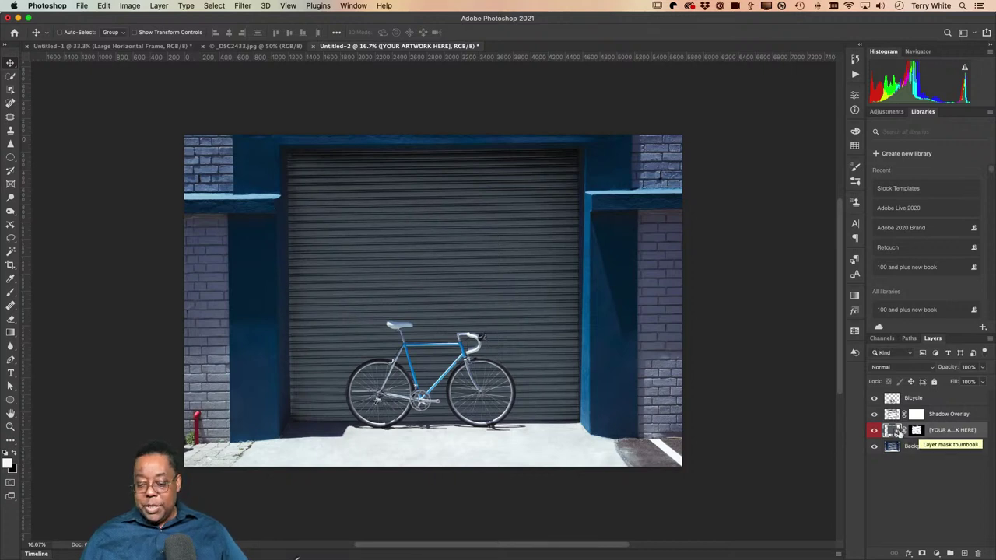
double_click(891, 430)
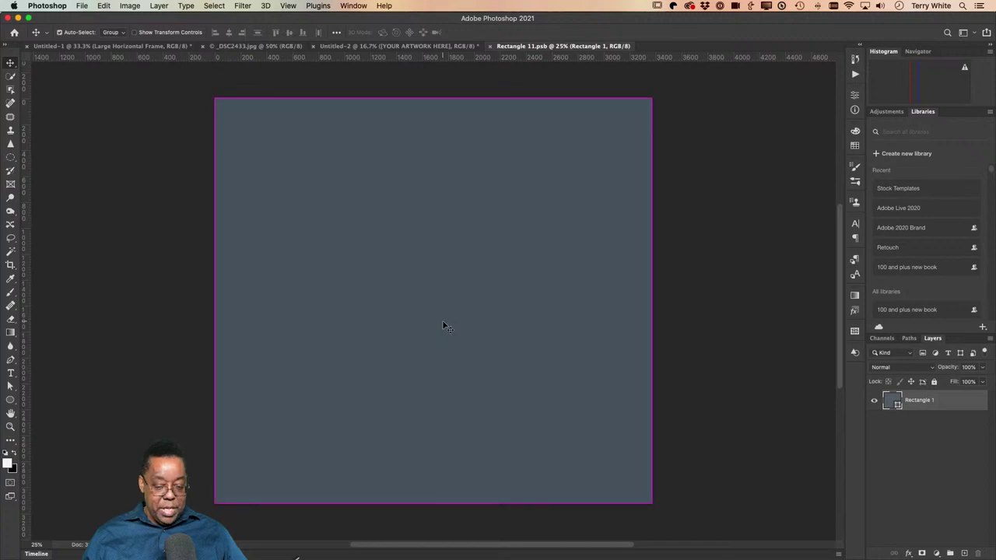
Switch to Lightroom Classic and send the EiffelTower-HDR-Pano-Edit photo to Photoshop as a copy with Lightroom adjustments.
key(super+Tab)
key(super+Tab)
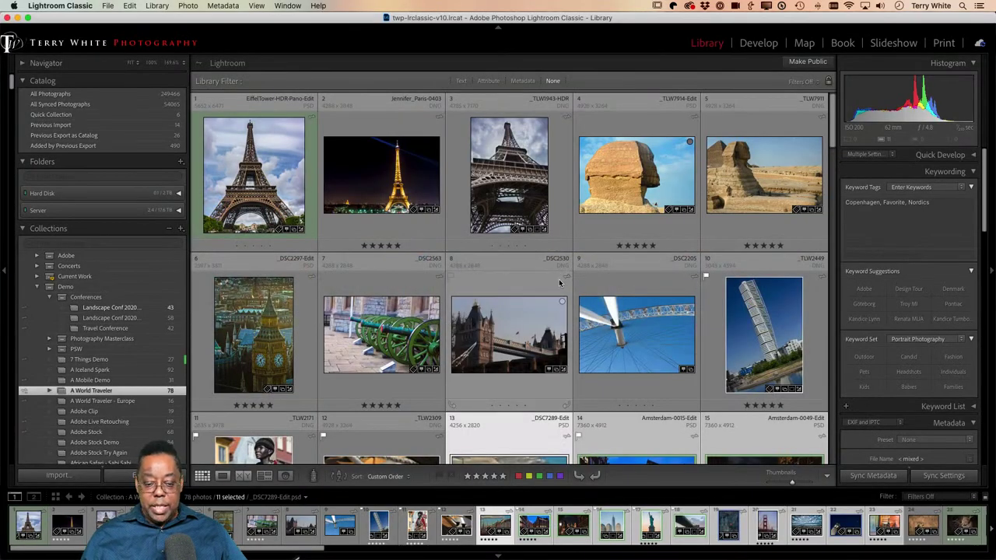
click(254, 170)
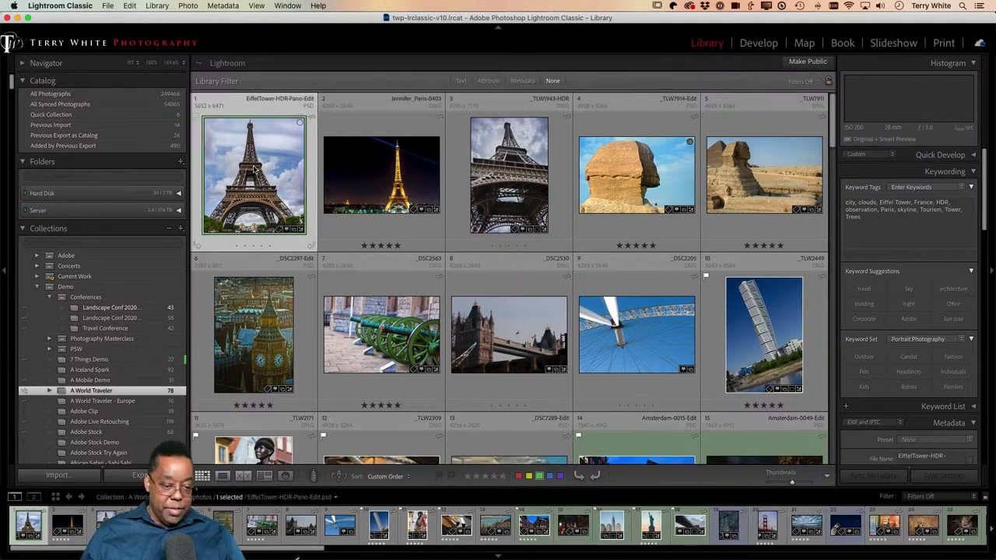
key(super+e)
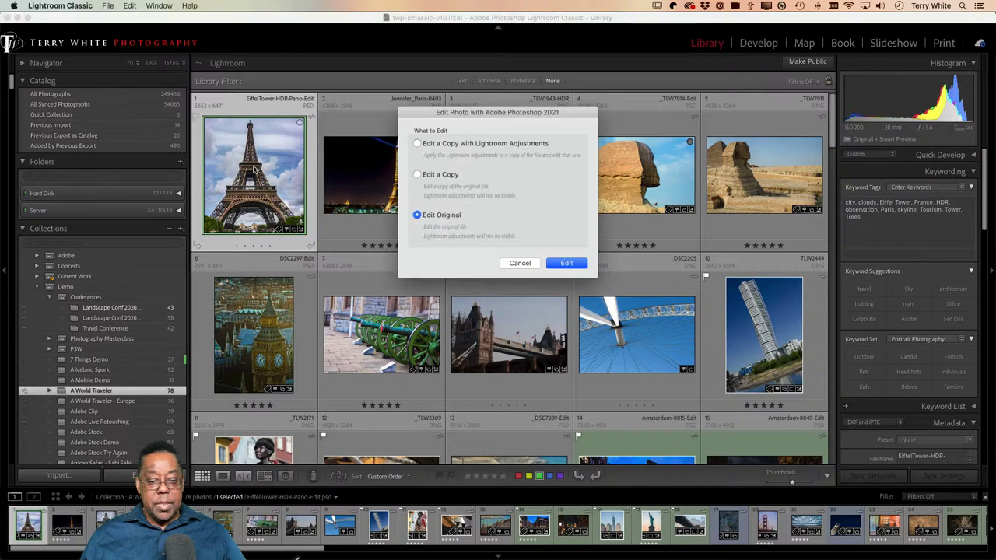
click(447, 146)
click(566, 264)
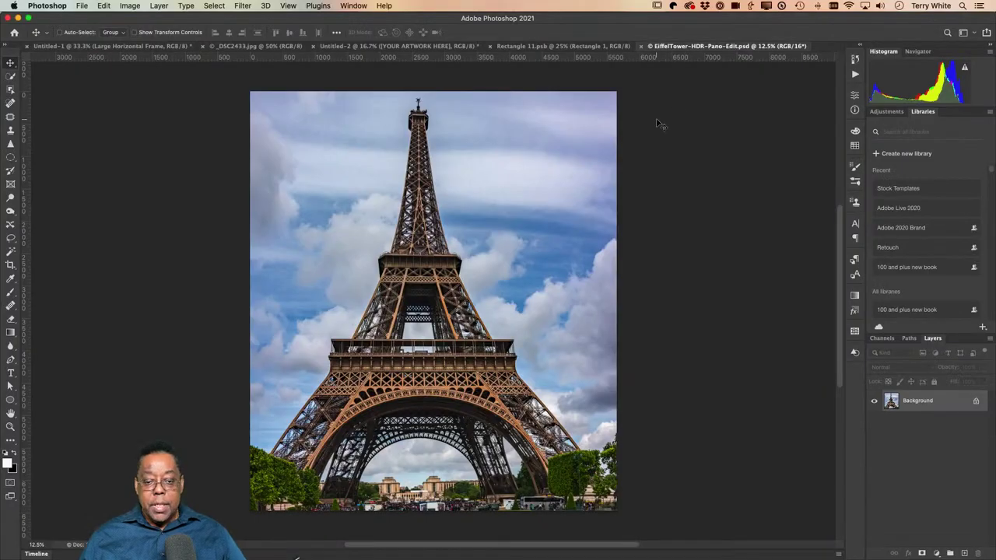
Bring the Eiffel Tower photo into the Rectangle 11.psb smart object document as a layer above Rectangle 1.
click(537, 45)
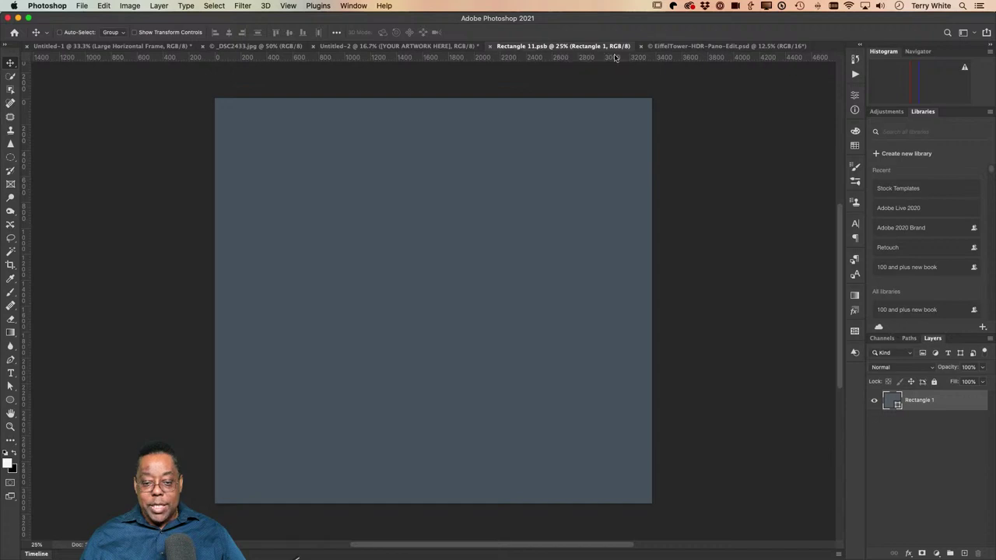
click(659, 48)
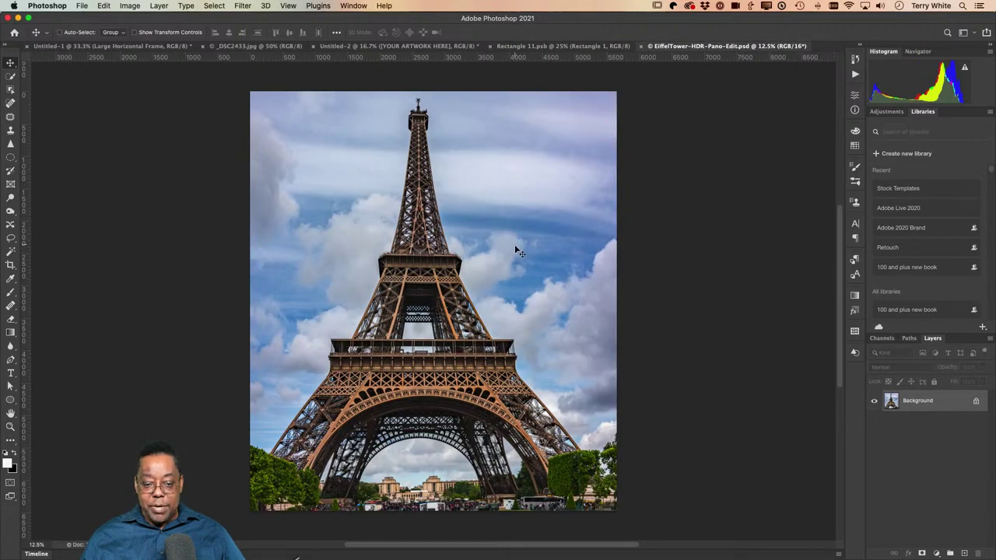
click(529, 45)
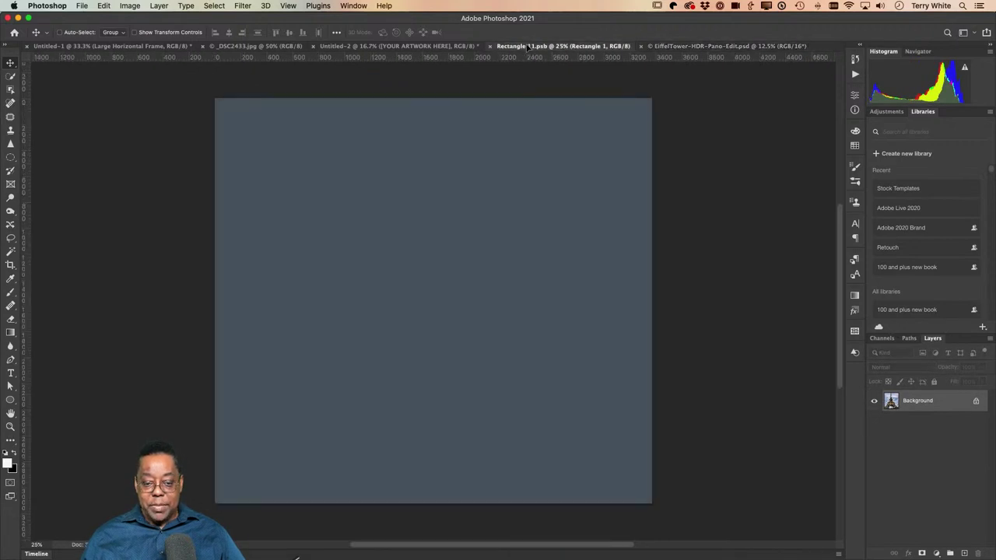
drag(528, 46, 483, 230)
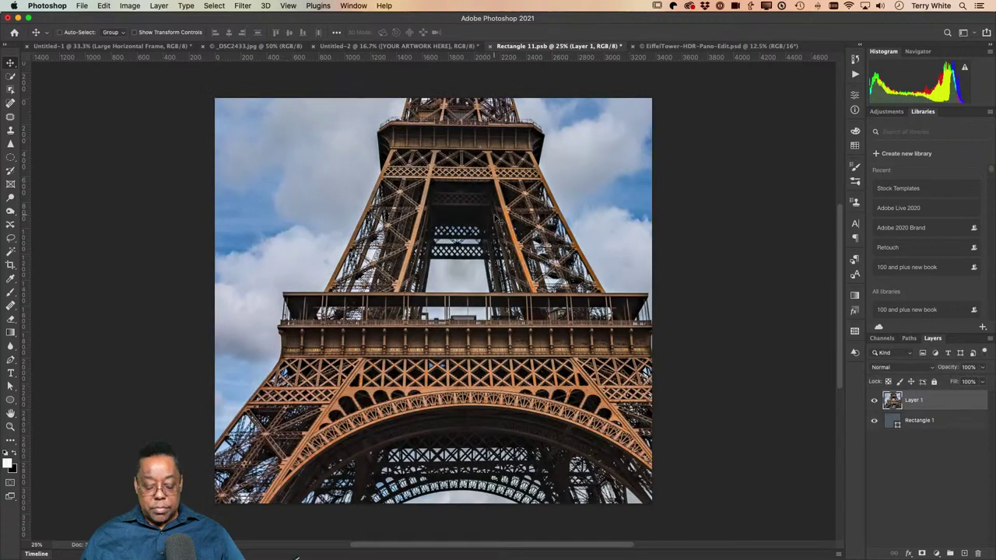
Scale the Eiffel Tower layer proportionally to about 61.5% so it covers the whole canvas with the tower's tip visible.
key(super+t)
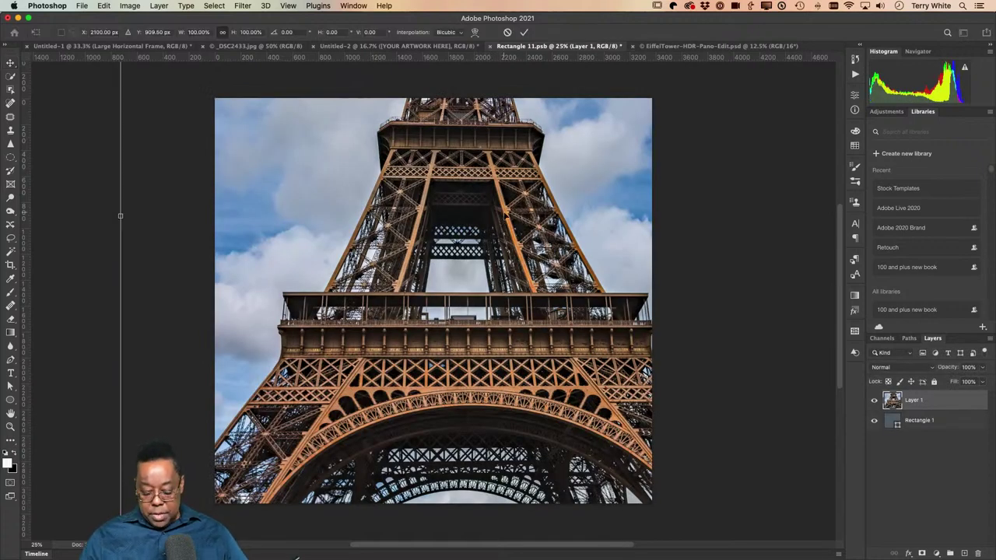
key(super+0)
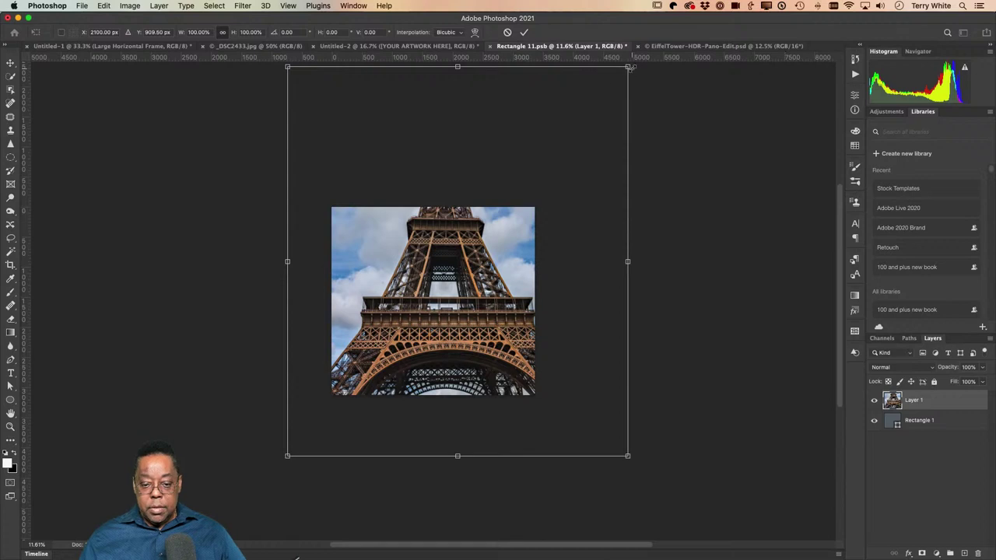
drag(632, 68, 537, 171)
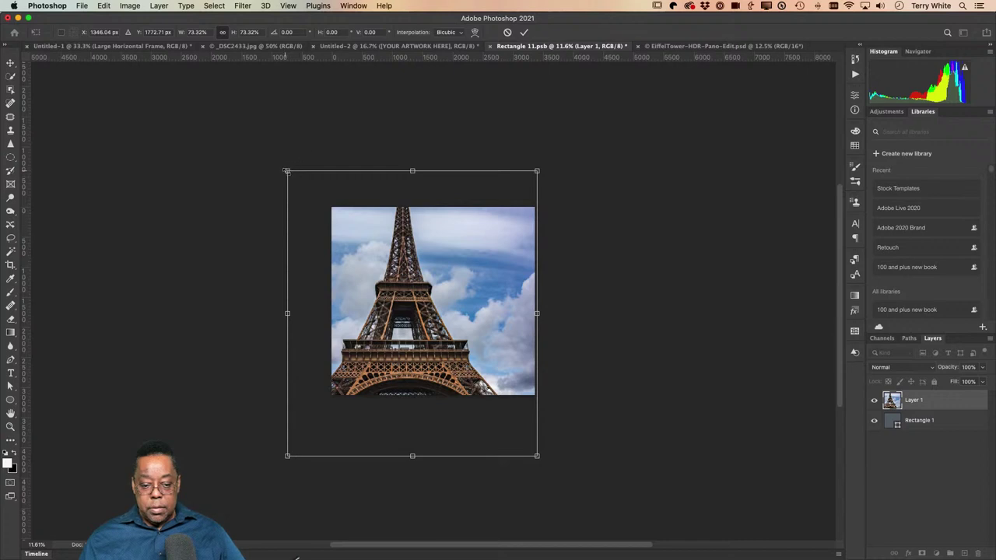
drag(287, 171, 315, 203)
drag(315, 457, 323, 441)
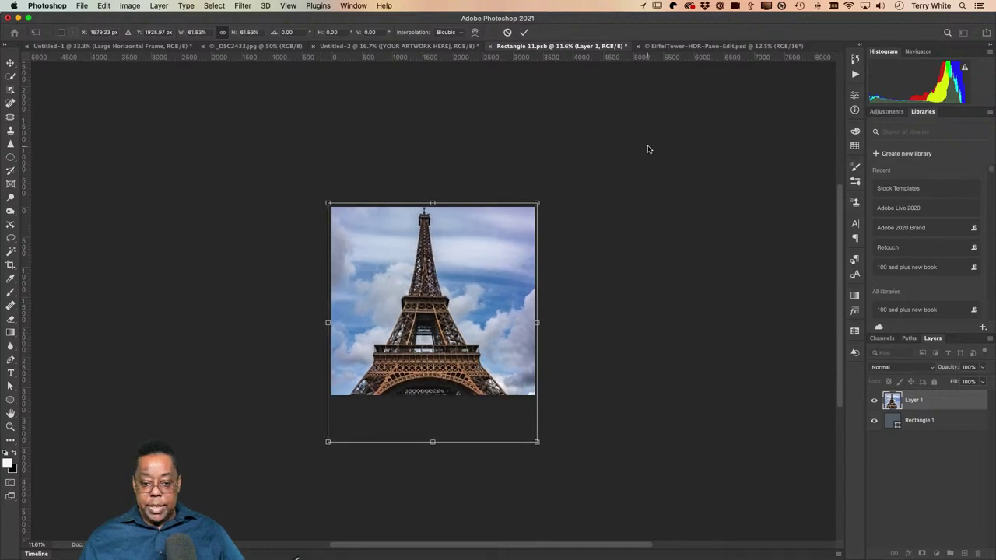
click(525, 33)
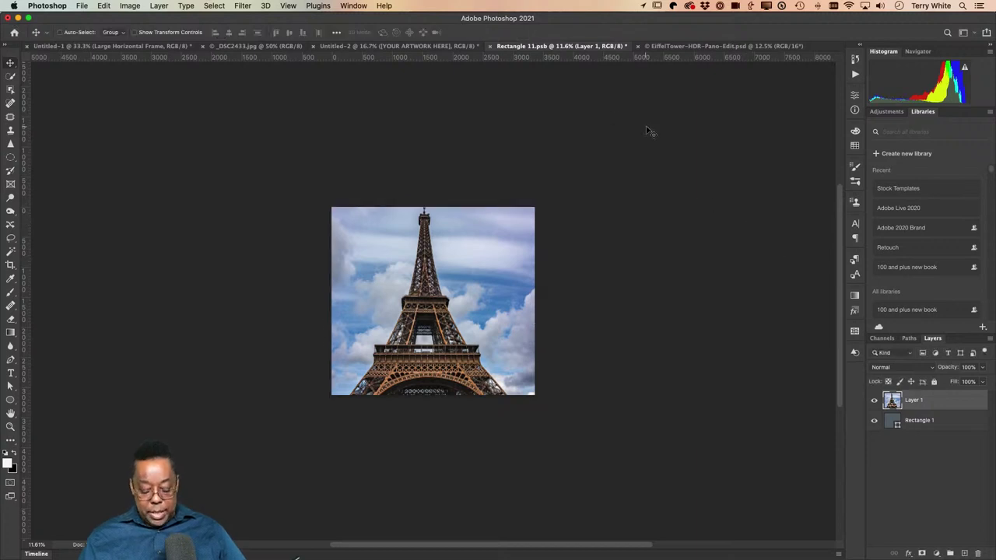
key(super+0)
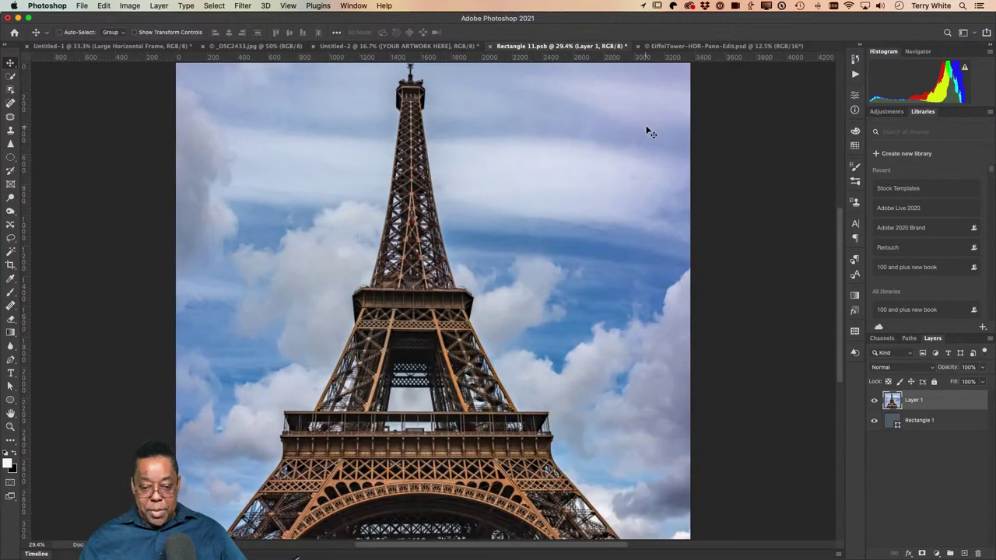
Close Rectangle 11.psb with its changes saved and return to the bicycle mural mockup document.
key(super+w)
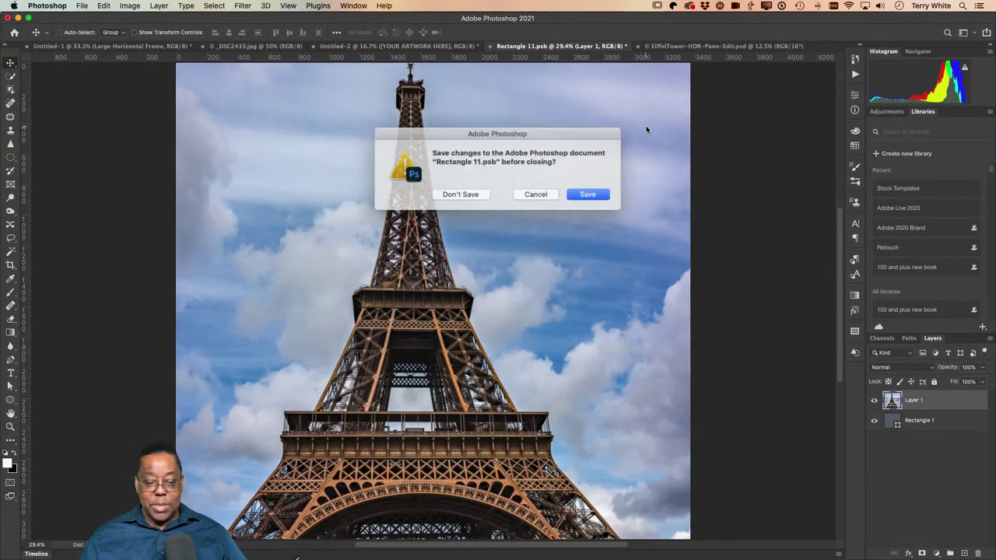
click(585, 193)
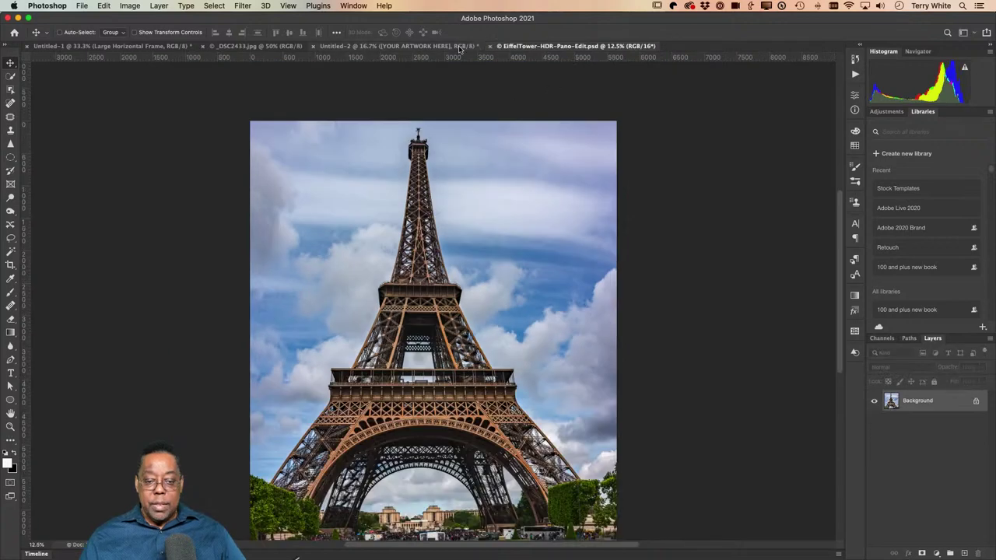
click(458, 48)
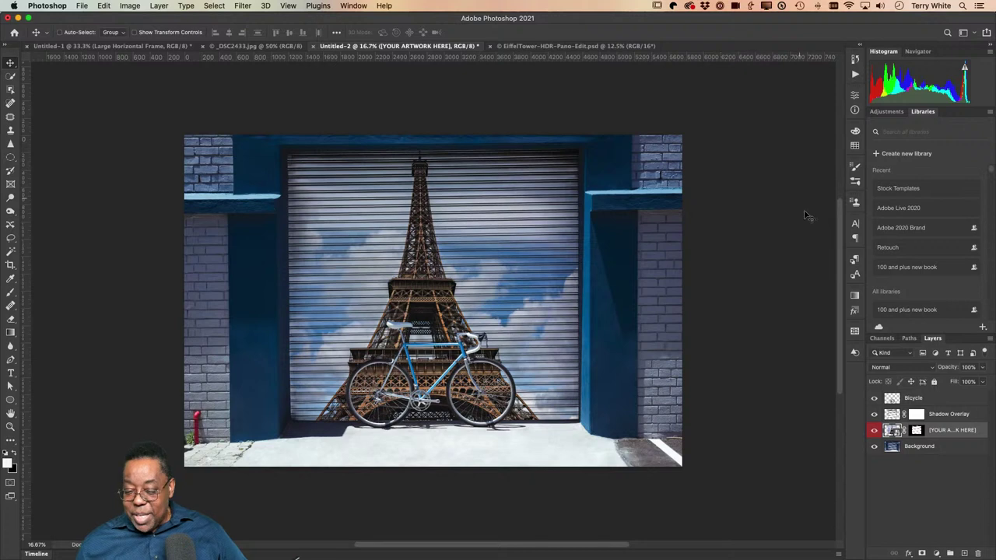
Check the Shadow Overlay, artwork and Background layers by switching each off and back on, and hide the Bicycle layer.
click(874, 414)
click(874, 414)
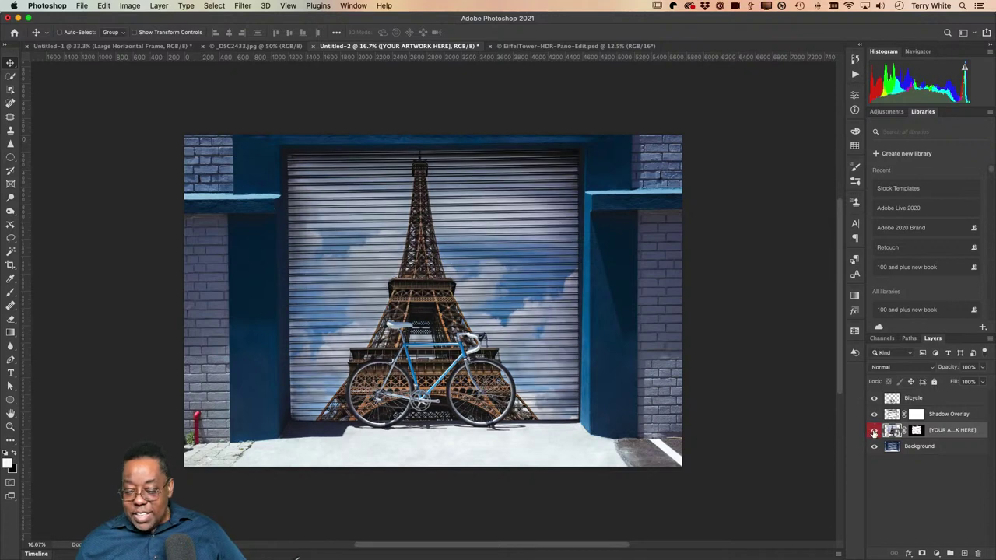
click(874, 430)
click(874, 430)
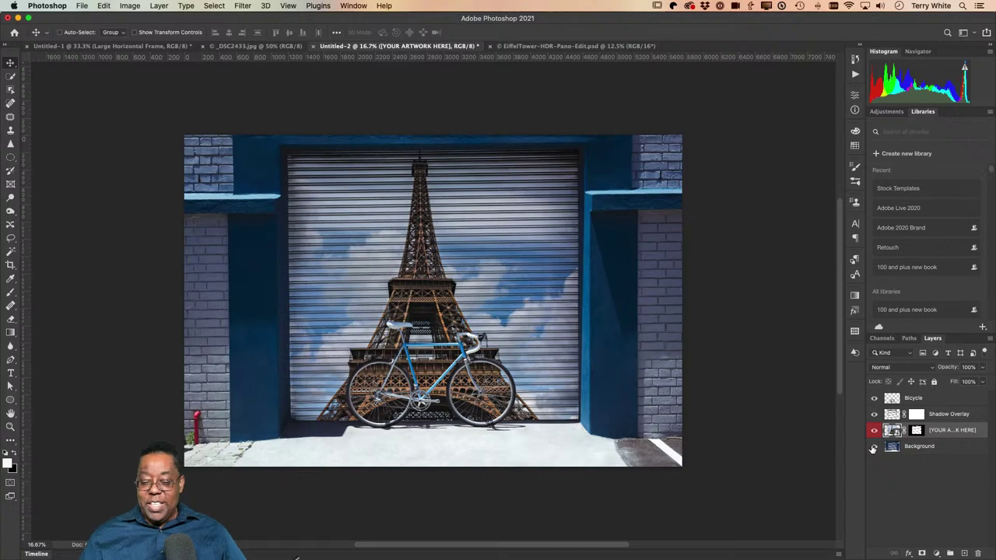
click(873, 448)
click(873, 447)
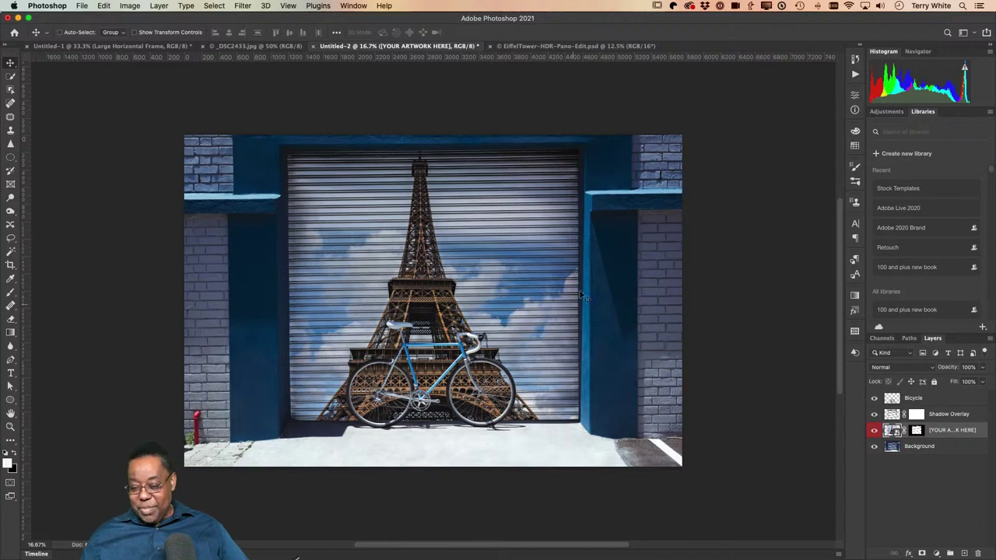
click(873, 398)
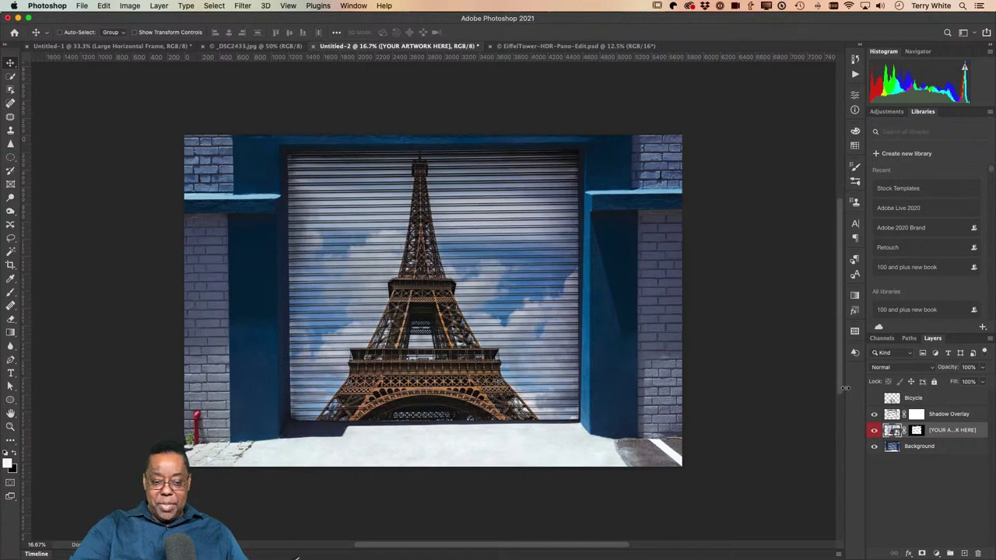
Switch to Chrome and bring up the Adobe Spark home page.
key(super+Tab)
key(super+Tab)
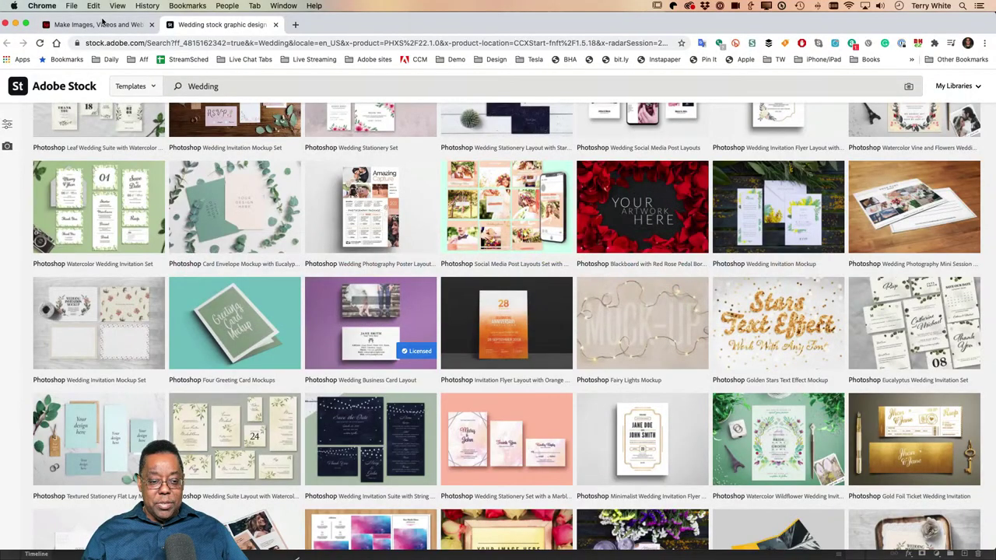
click(103, 24)
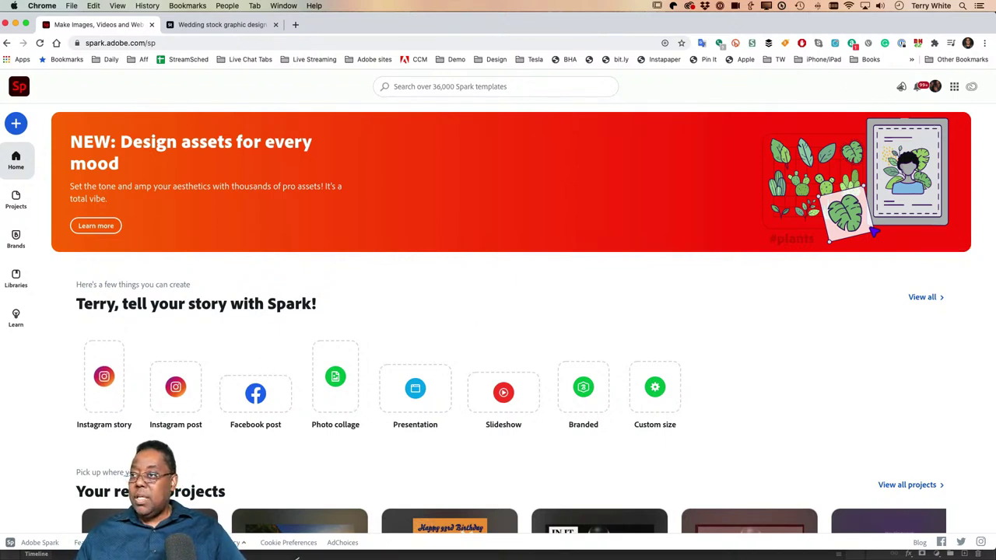
click(988, 311)
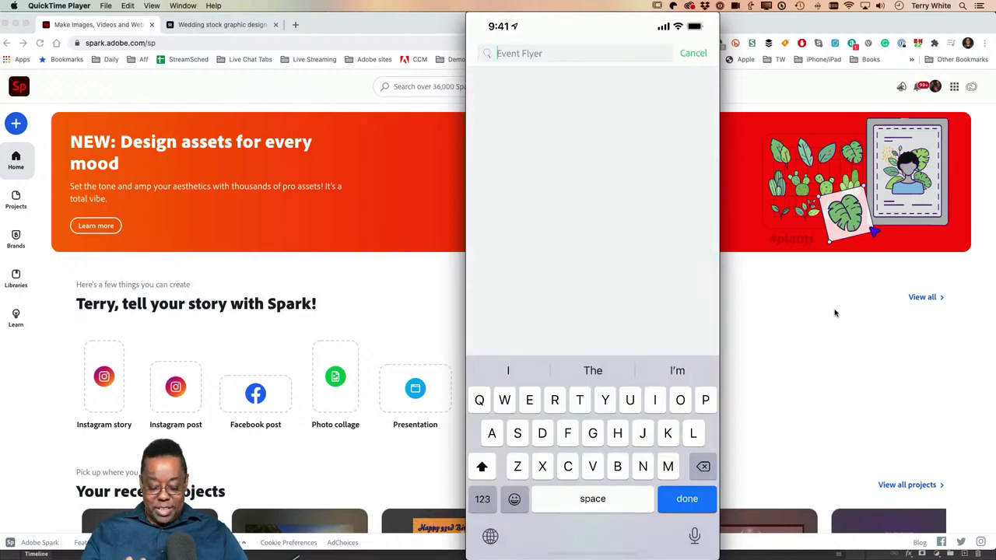
Search the templates in the mirrored phone app for "YouTube thumbnail".
text(You)
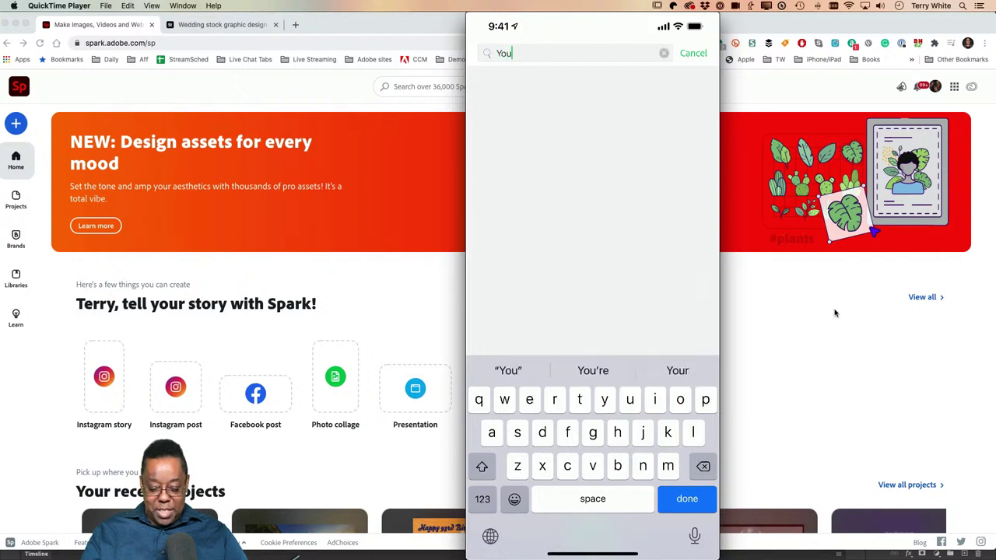
text(Tube )
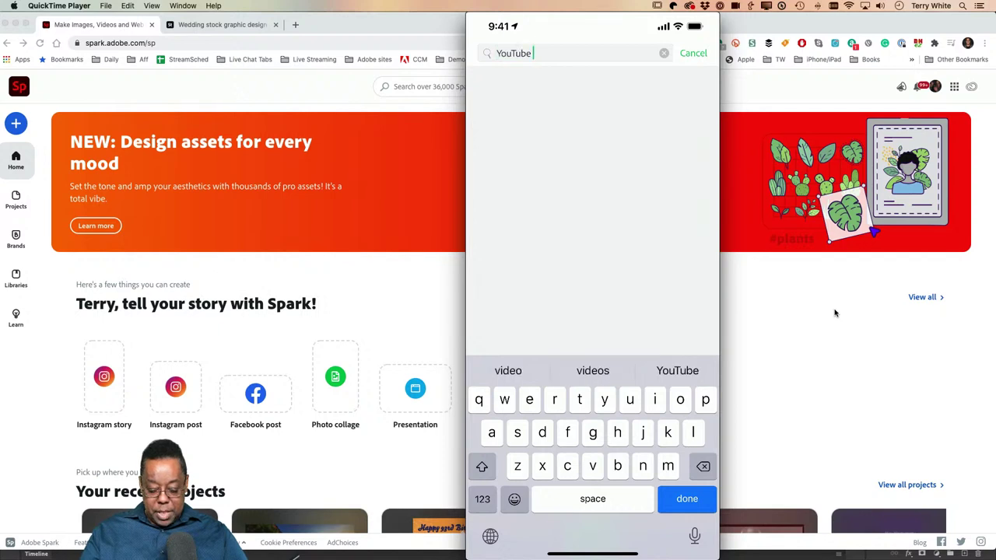
text(thu)
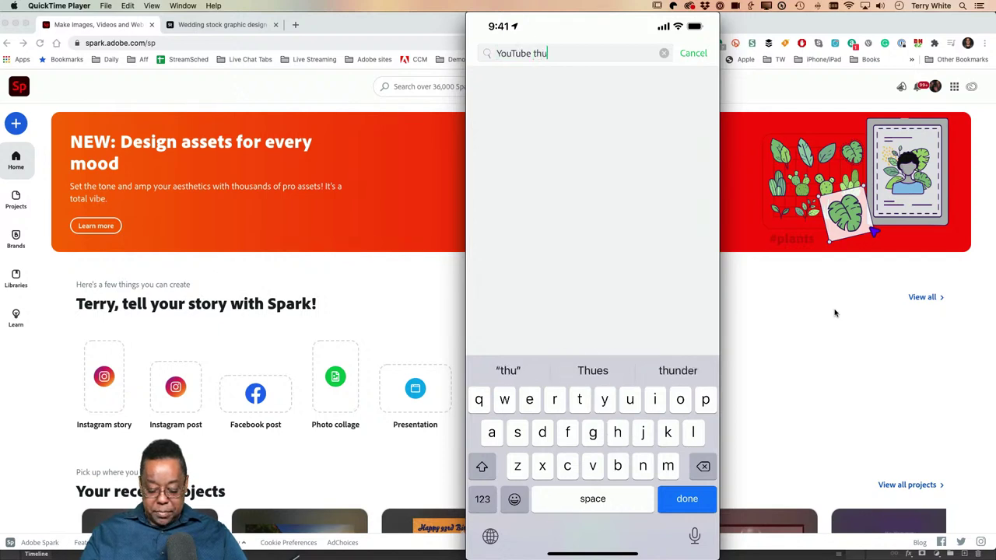
text(mbnail)
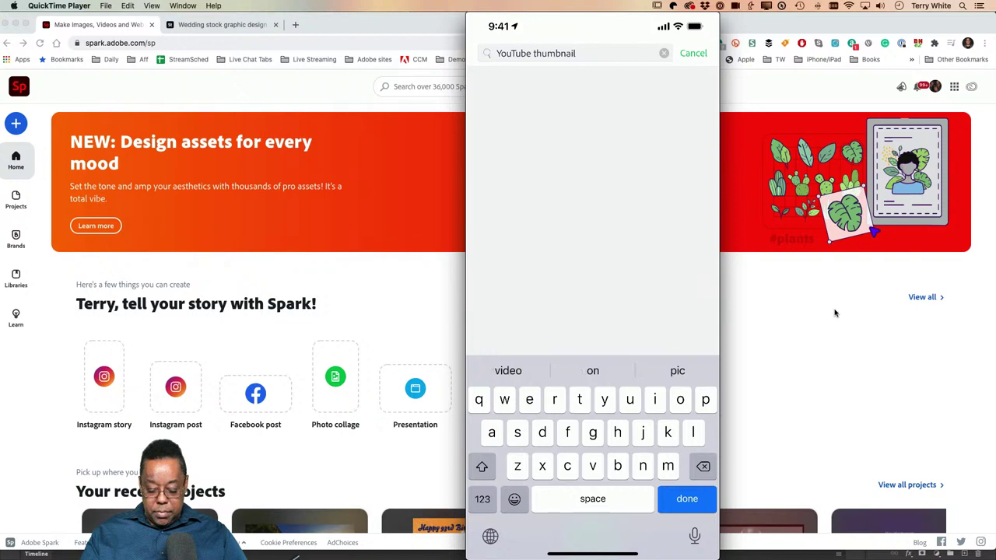
key(BackSpace)
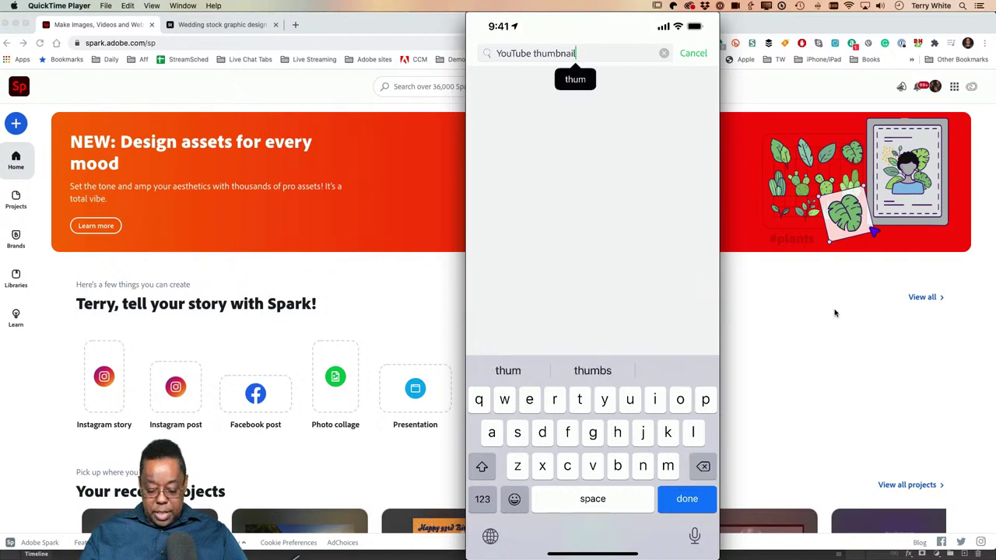
key(Return)
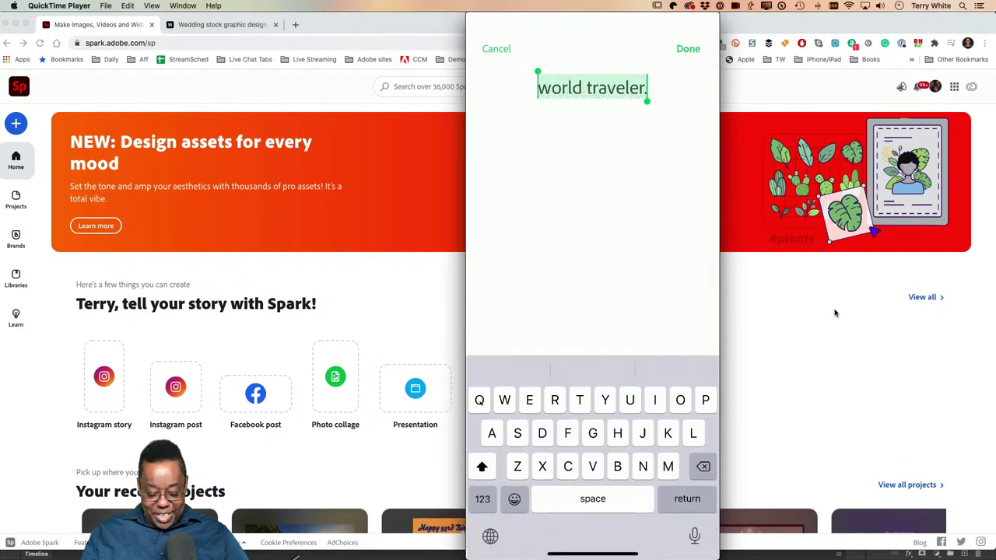
Replace the template's "world traveler." text with "It's time." in the mirrored phone app.
key(BackSpace)
text(It)
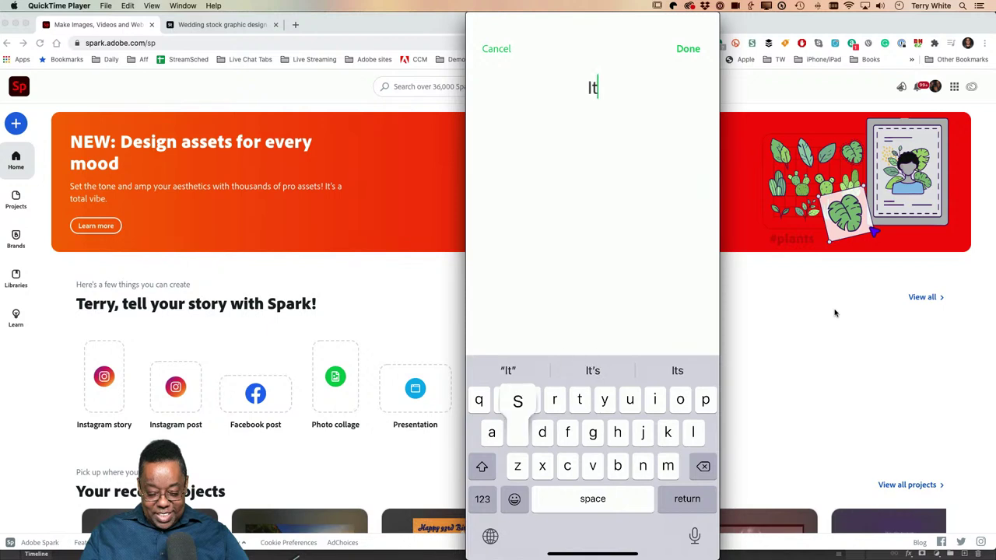
text('s tim)
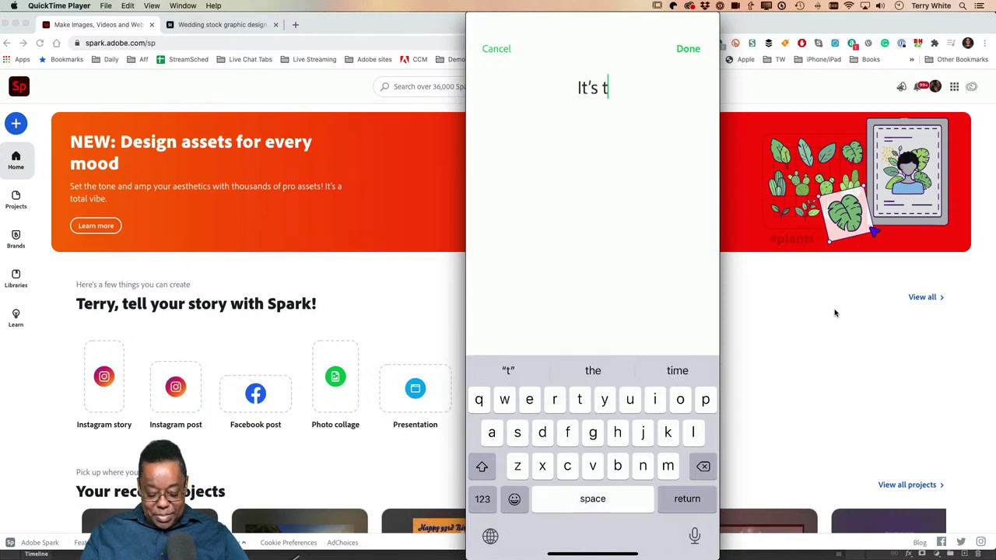
text(e)
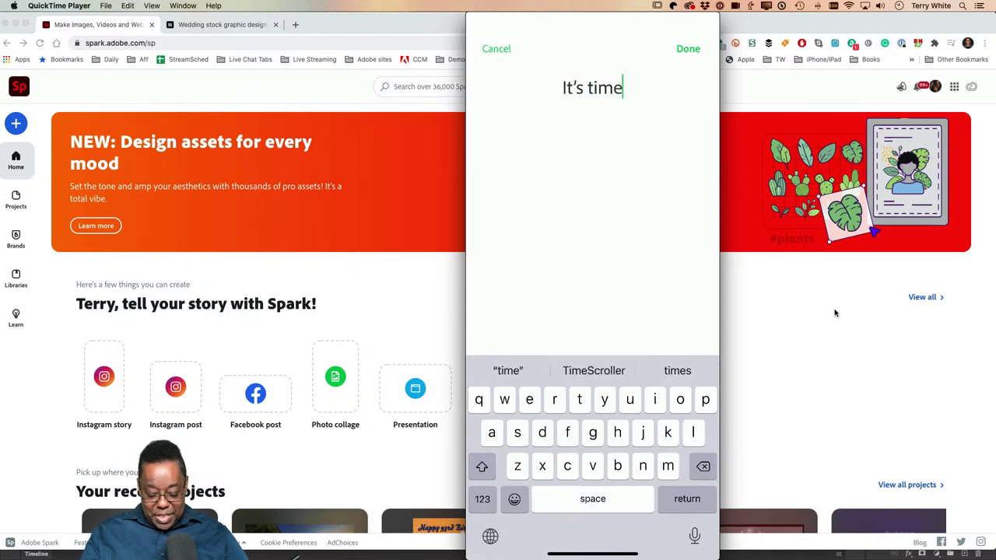
text(.)
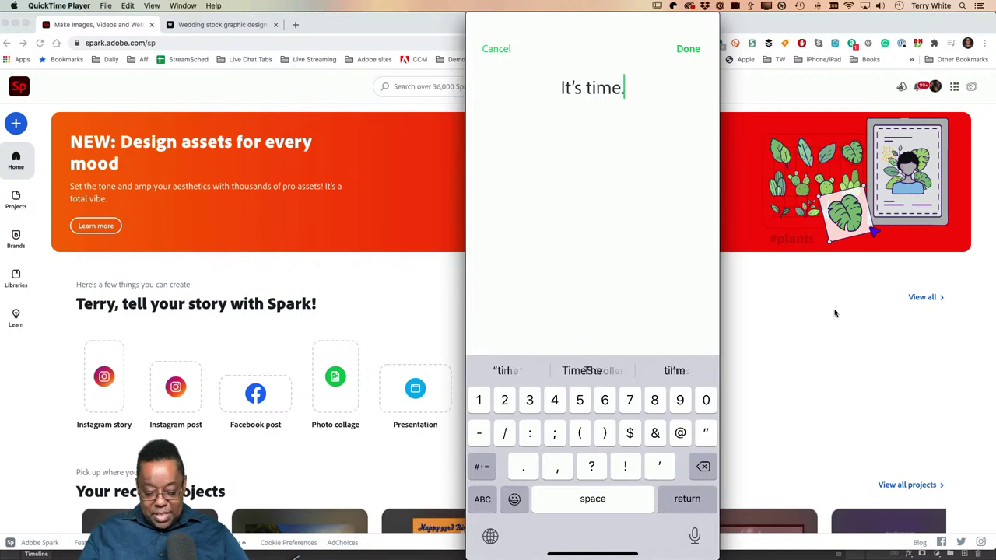
click(688, 48)
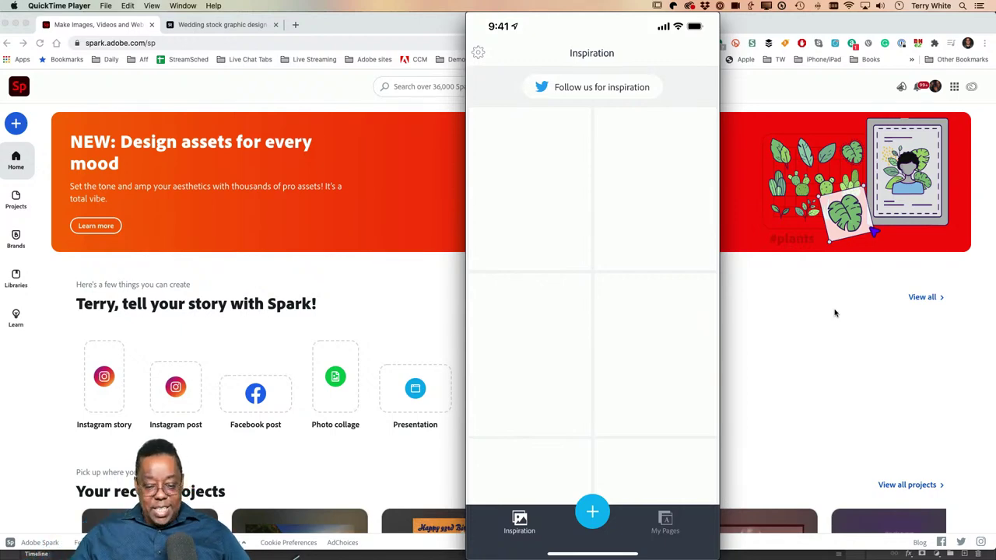
Switch back to Adobe Spark in Chrome and open the Gear Guide page from the recent projects for editing.
scroll(834, 312, down, 1)
click(797, 311)
scroll(700, 350, down, 5)
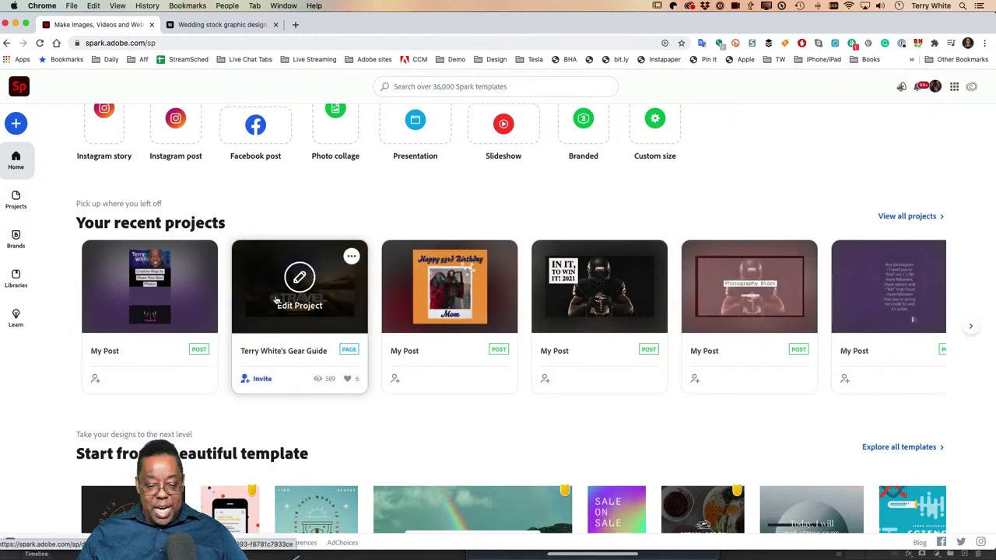
click(304, 343)
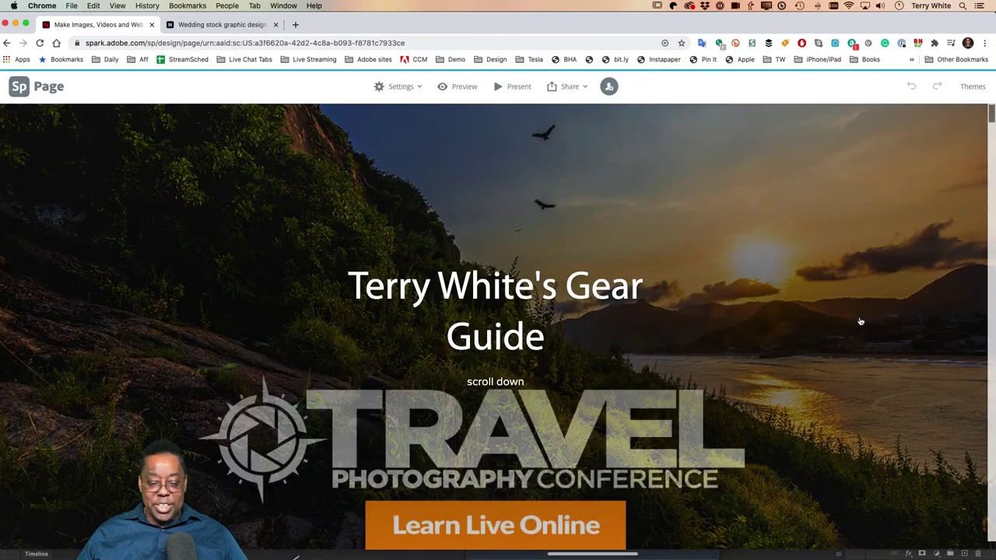
Examine the Gear Guide page from its cover through the HDR and pano, mobile workflow and super sharp photo gear sections.
scroll(833, 340, down, 3)
scroll(832, 340, down, 15)
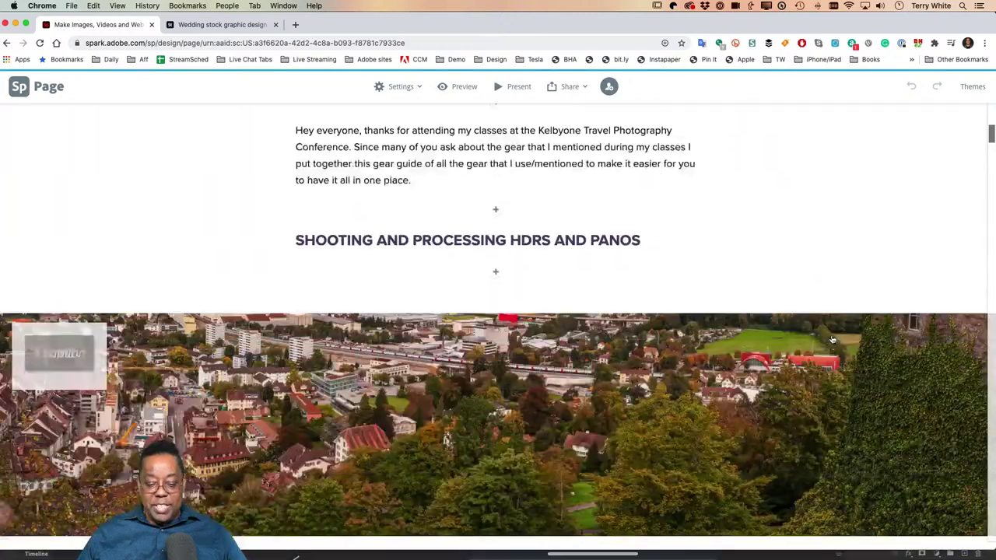
scroll(832, 340, down, 20)
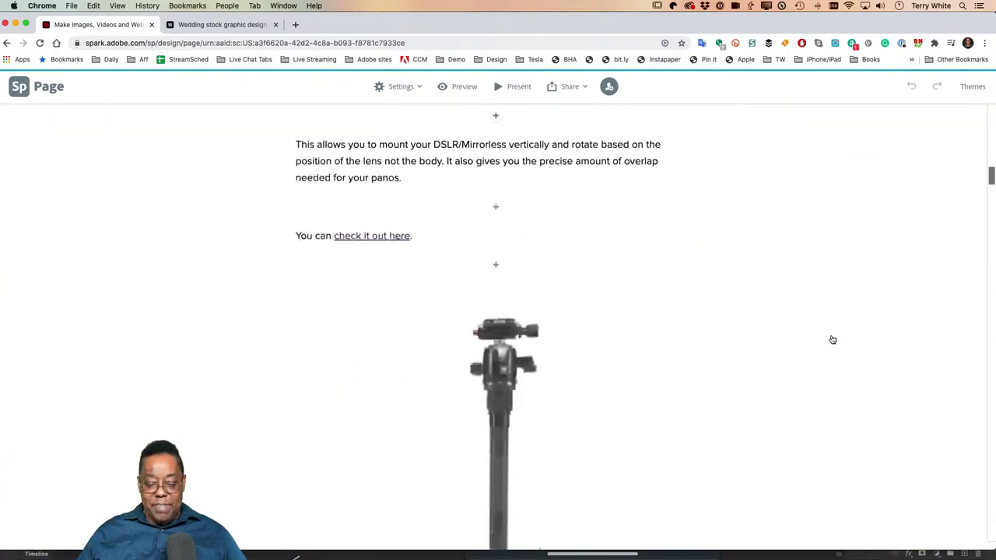
scroll(832, 340, down, 20)
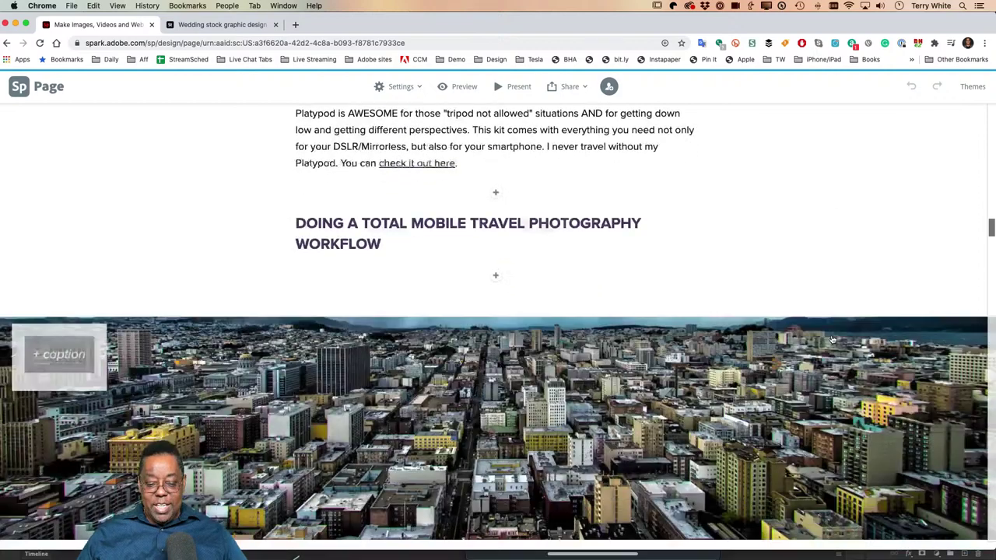
scroll(833, 340, down, 20)
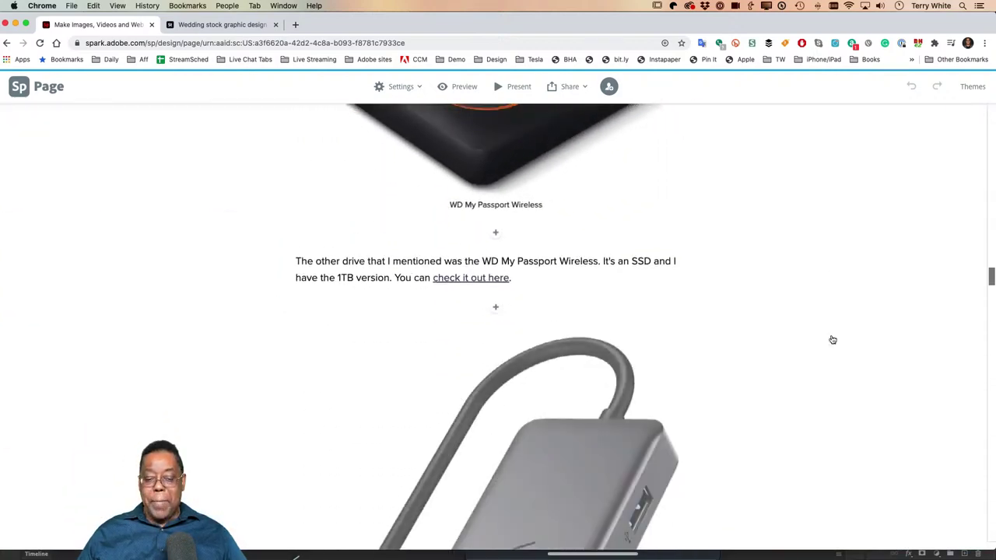
scroll(833, 340, down, 15)
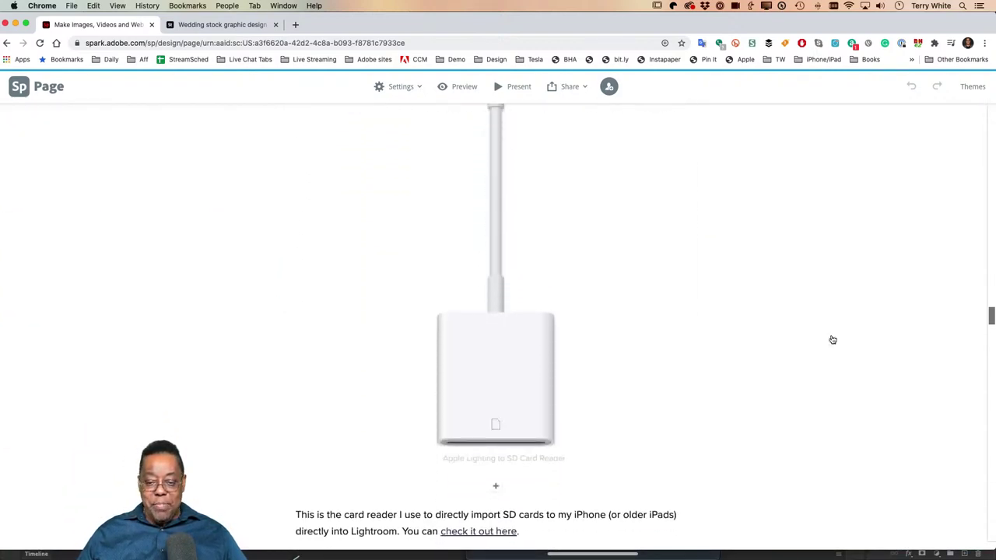
scroll(832, 340, down, 20)
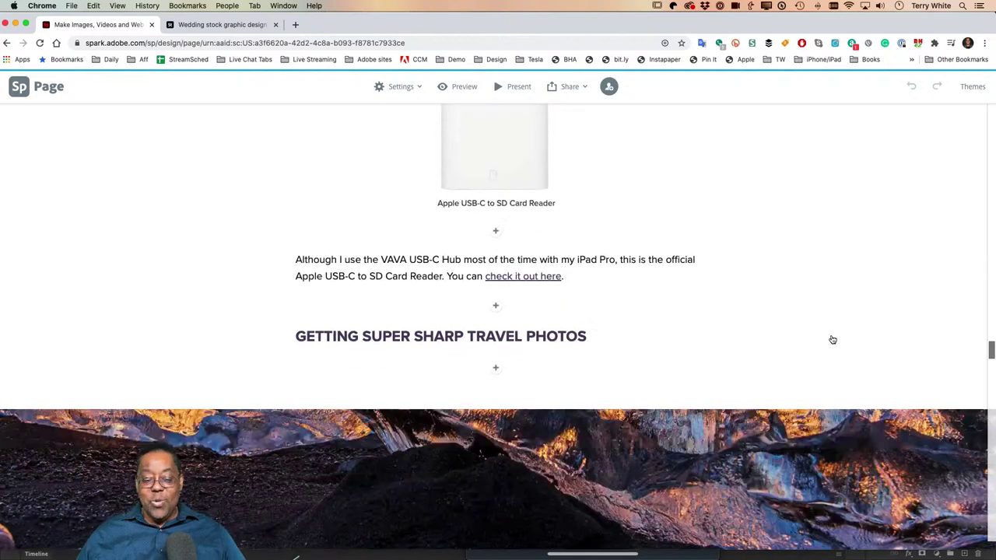
scroll(832, 340, down, 10)
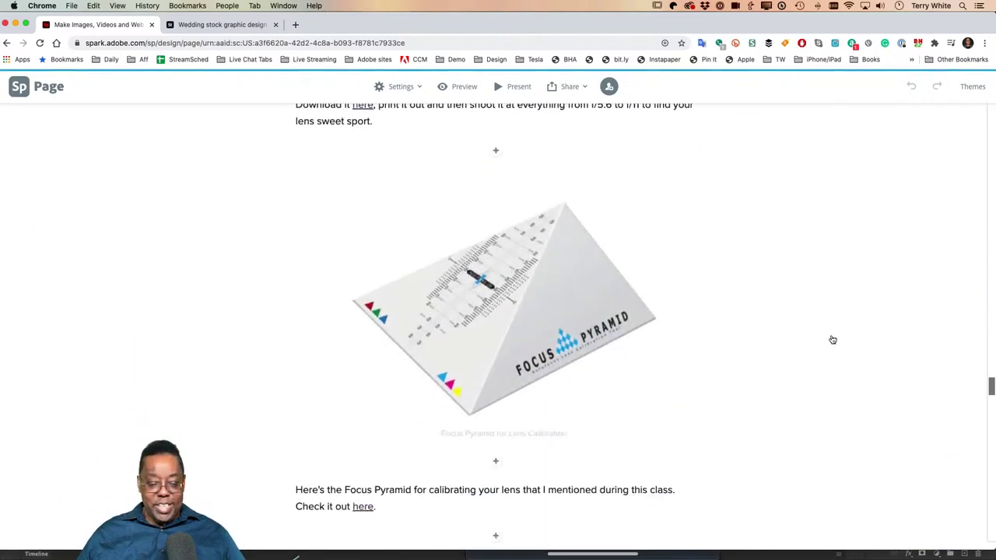